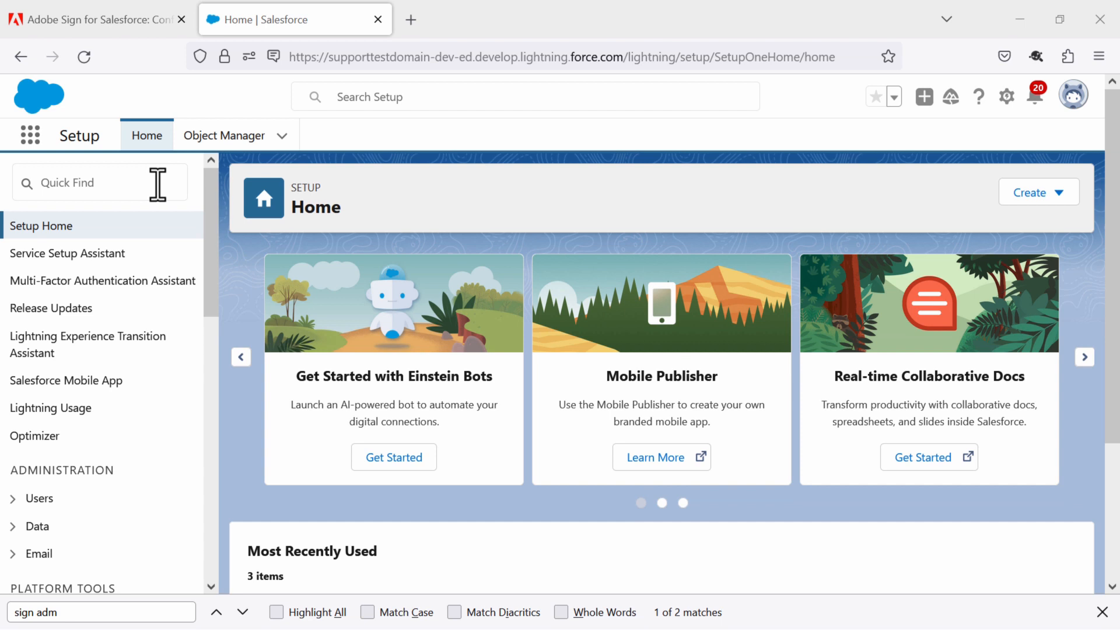
- Click into the Setup Quick Find box to begin searching the setup menu
{"action": "left_click", "coordinate": [137, 182]}
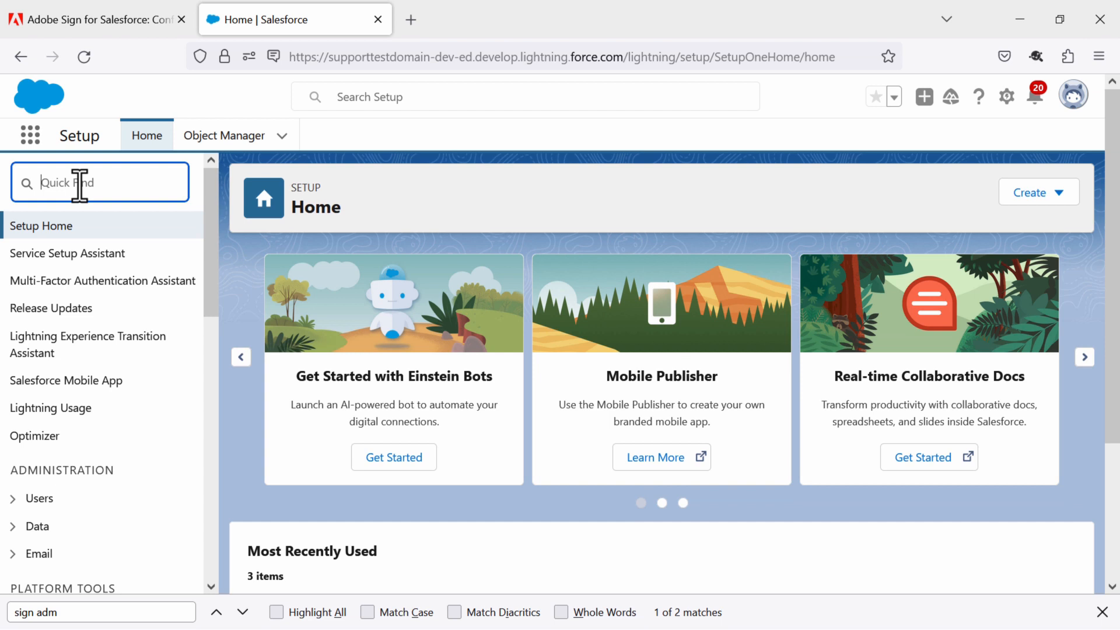
- Search Quick Find for 'Installed packages' and review the Adobe Acrobat Sign 24.14 package listing
{"action": "type", "text": "l"}
{"action": "type", "text": "nstalle"}
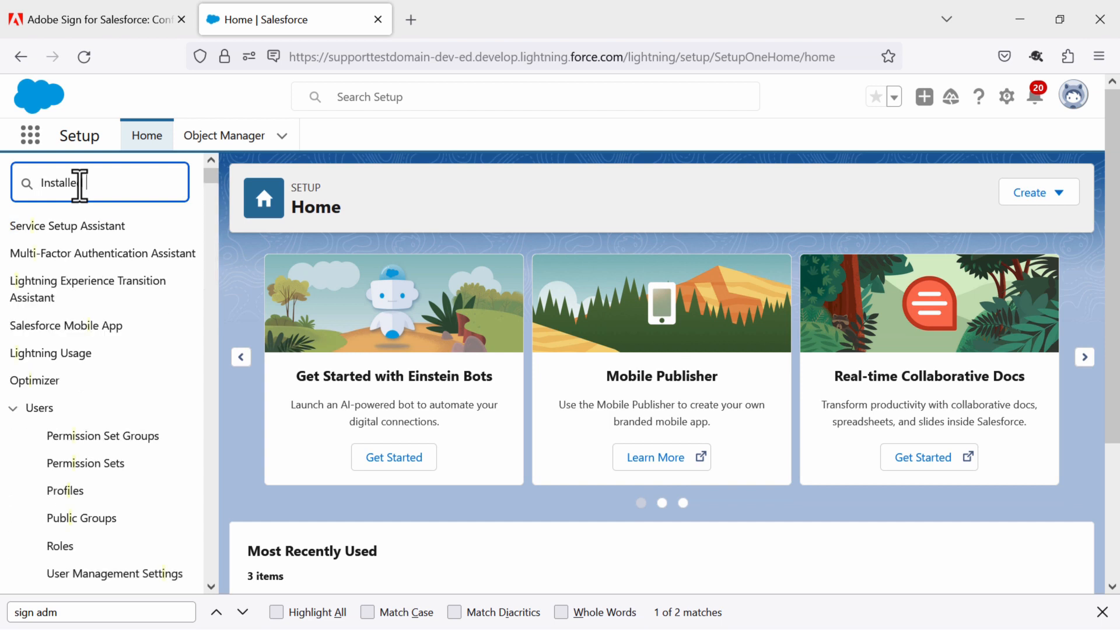
{"action": "type", "text": "d packages"}
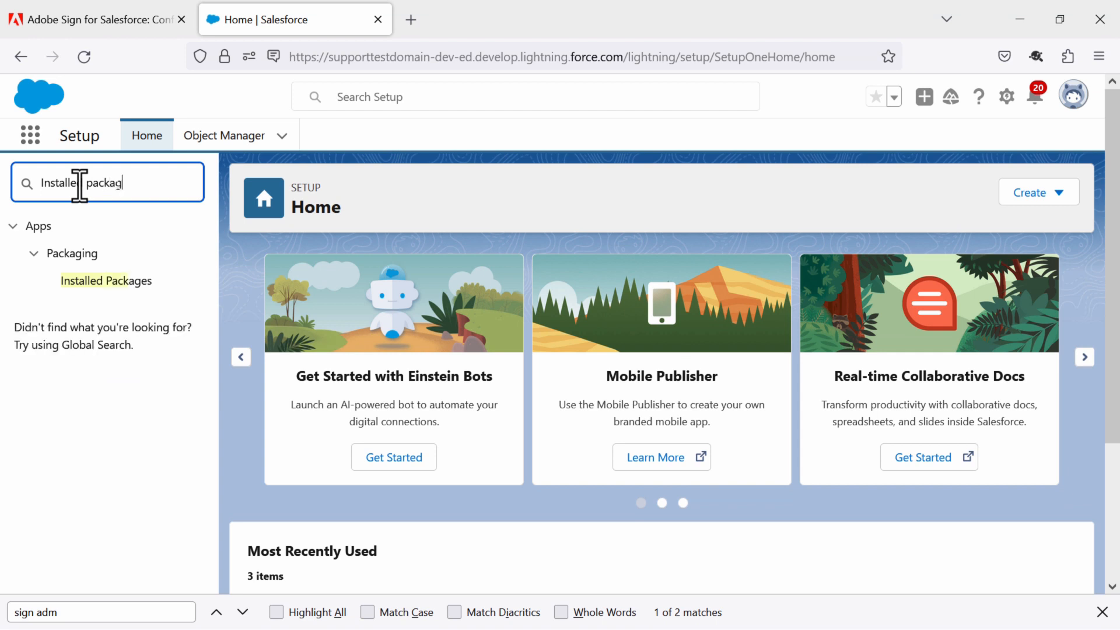
{"action": "left_click", "coordinate": [113, 287]}
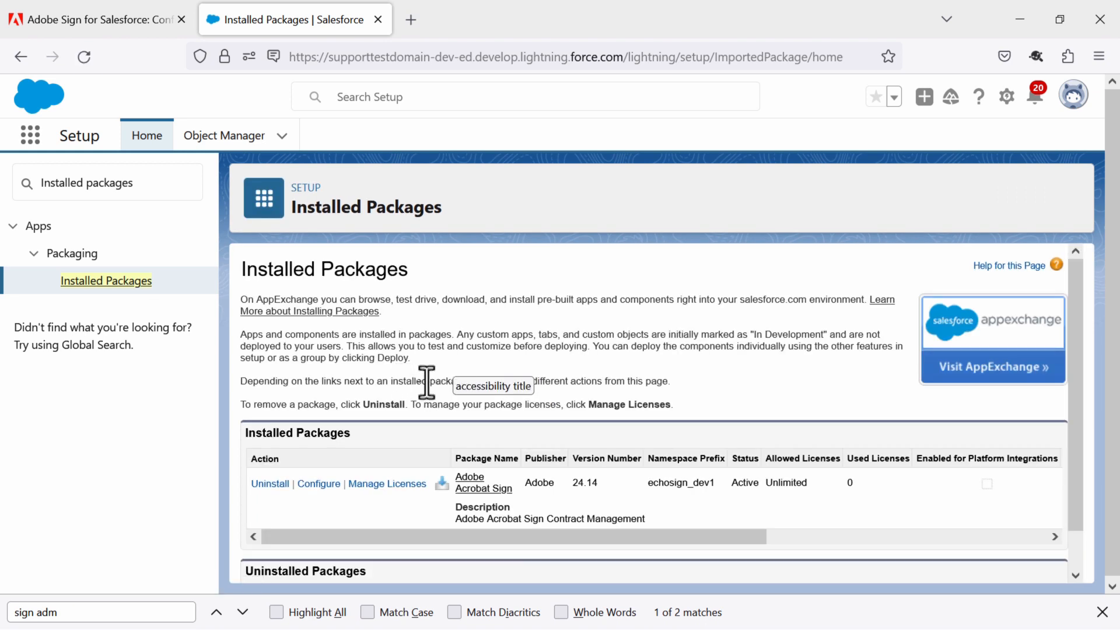
{"action": "scroll", "coordinate": [425, 380], "scroll_direction": "down", "scroll_amount": 1}
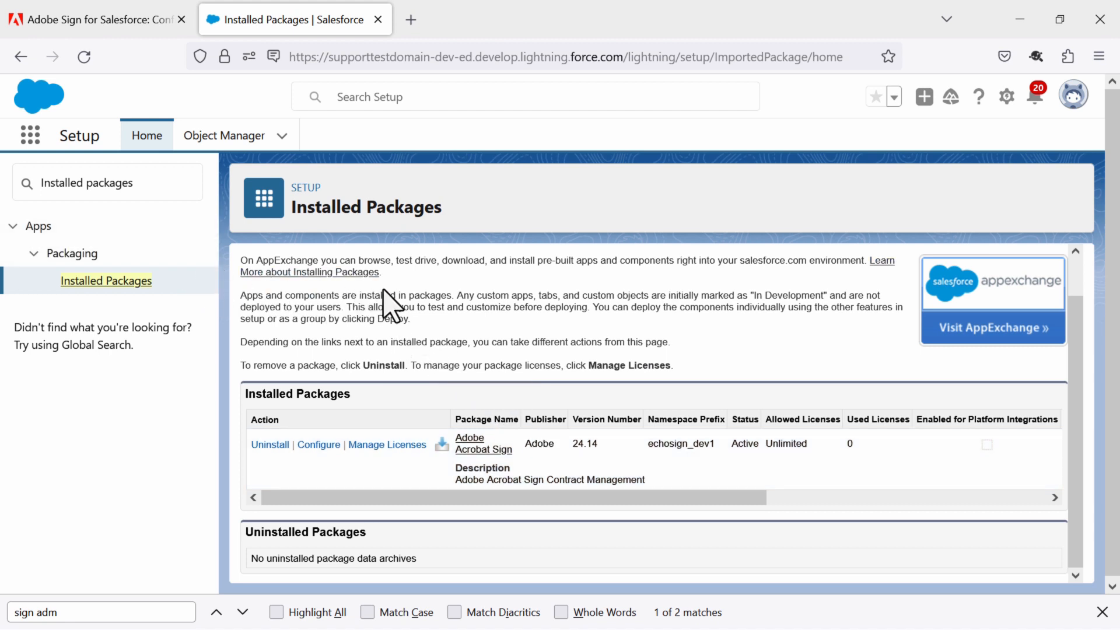
{"action": "triple_click", "coordinate": [155, 186]}
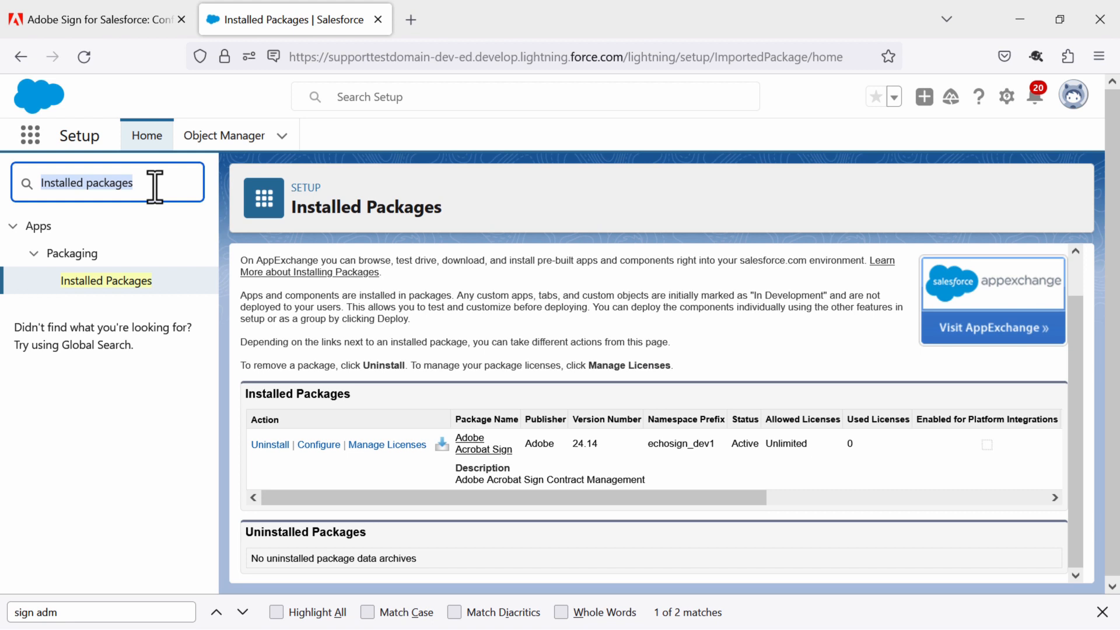
- Open My Domain from Quick Find and put My Domain Details into edit mode to see the domain name
{"action": "key", "text": "BackSpace"}
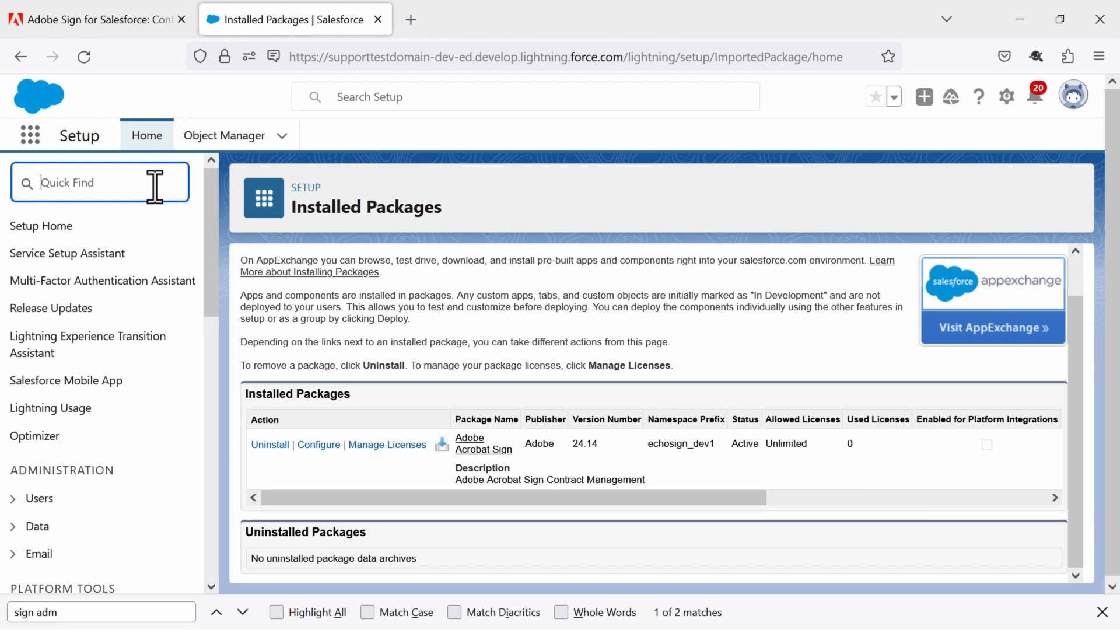
{"action": "type", "text": "My domain"}
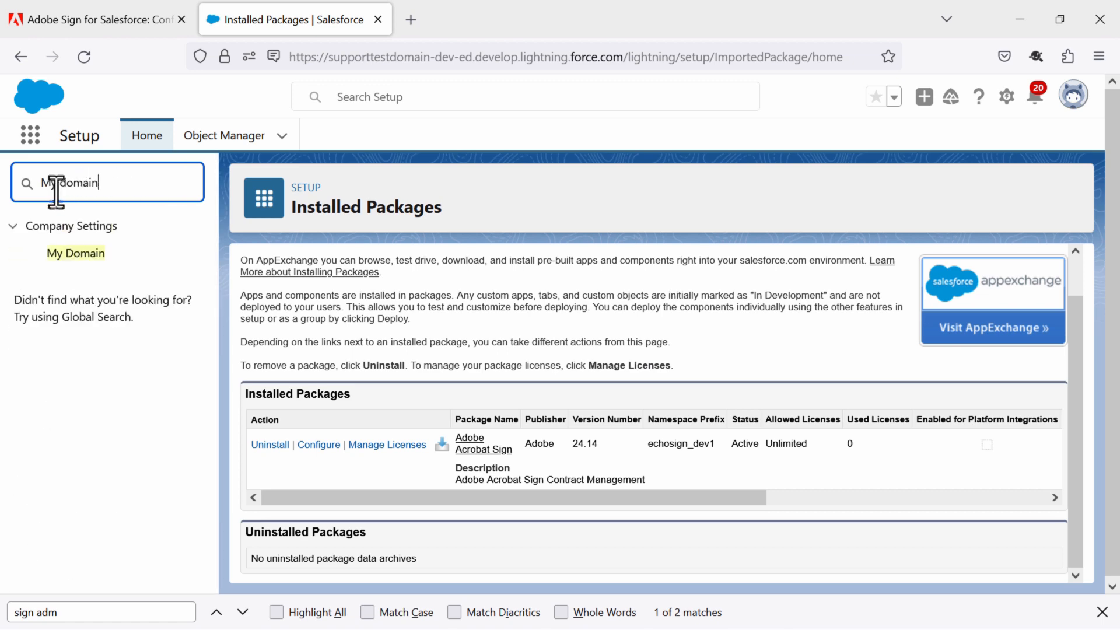
{"action": "left_click", "coordinate": [86, 253]}
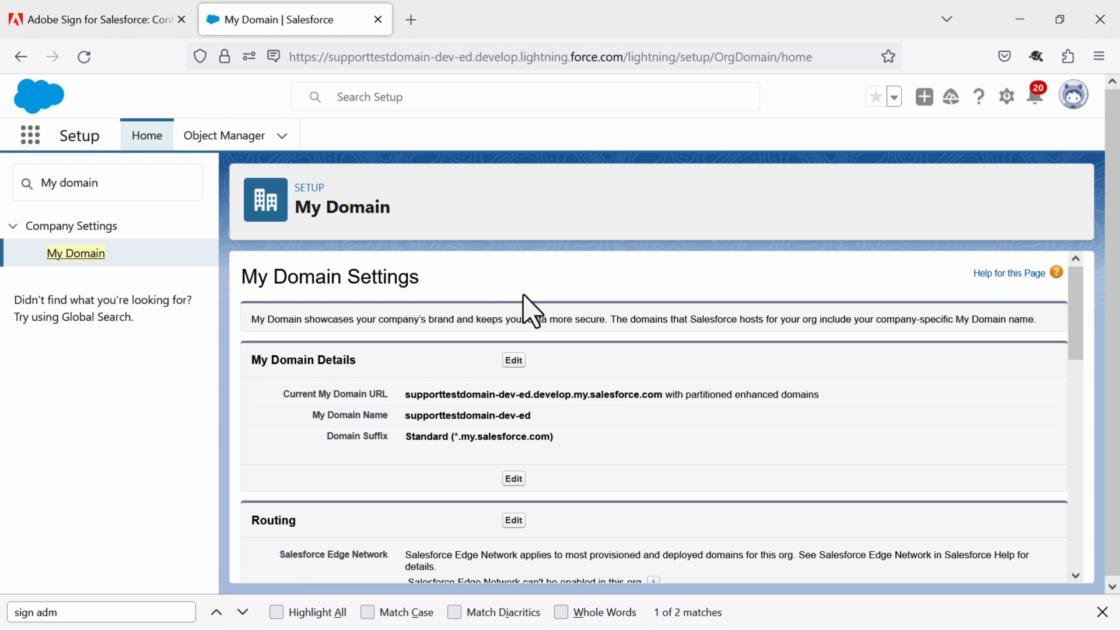
{"action": "scroll", "coordinate": [527, 309], "scroll_direction": "down", "scroll_amount": 3}
{"action": "scroll", "coordinate": [525, 306], "scroll_direction": "up", "scroll_amount": 3}
{"action": "left_click_drag", "start_coordinate": [408, 415], "coordinate": [493, 416]}
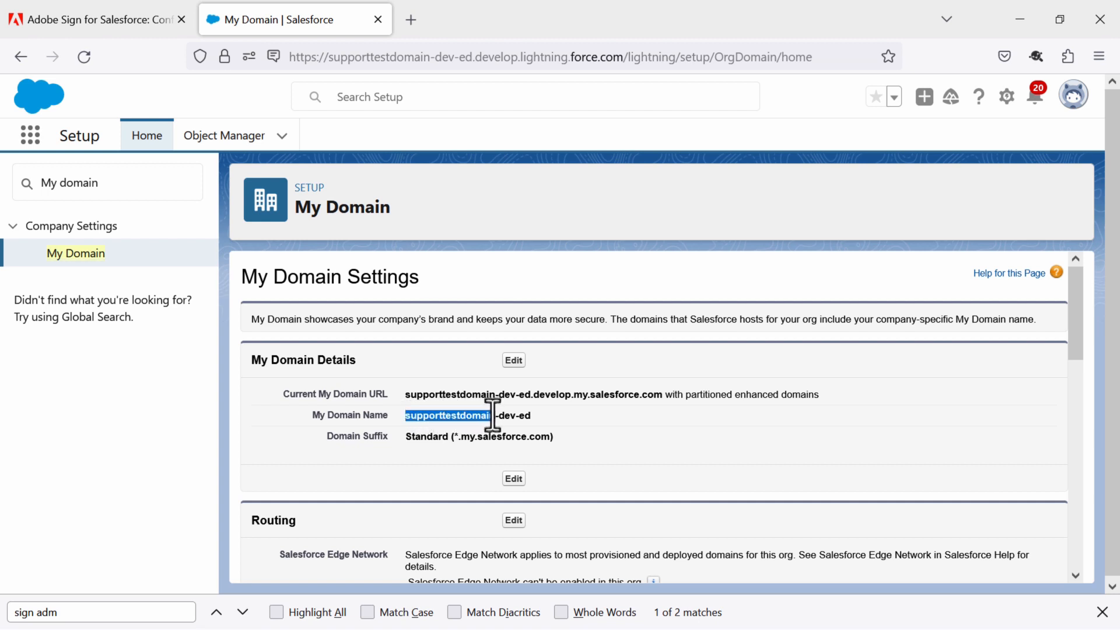
{"action": "left_click", "coordinate": [513, 361]}
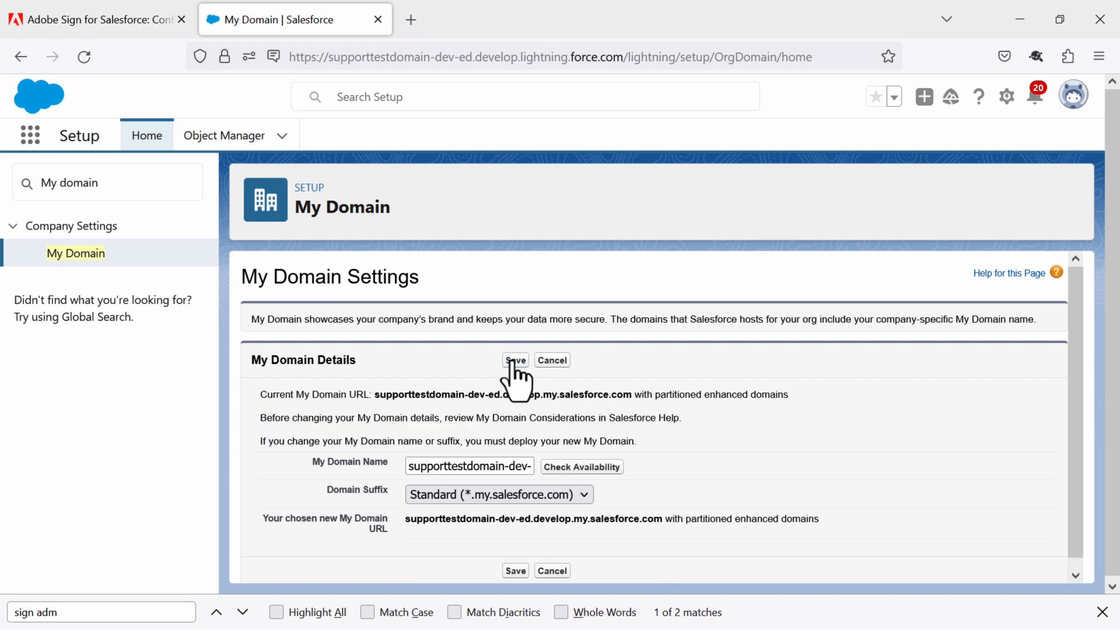
{"action": "scroll", "coordinate": [500, 408], "scroll_direction": "down", "scroll_amount": 1}
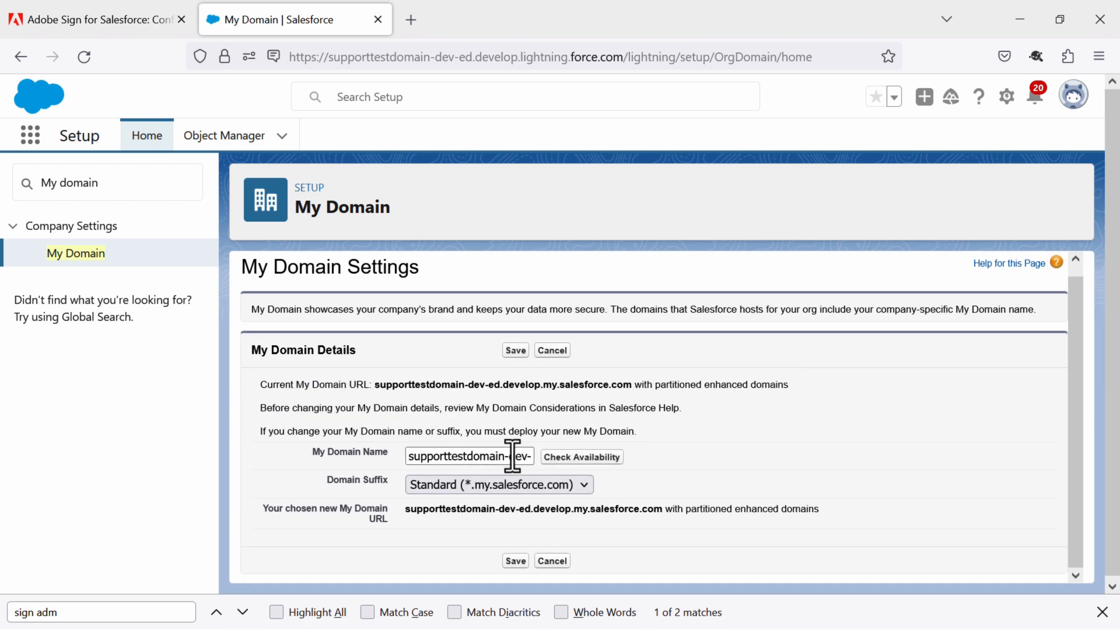
{"action": "triple_click", "coordinate": [513, 456]}
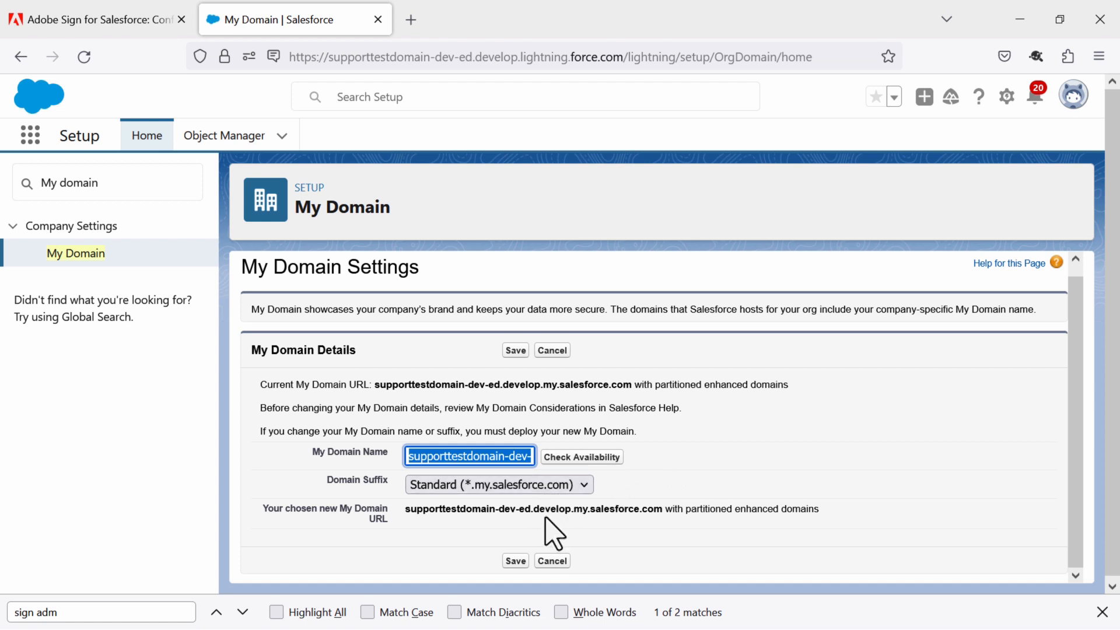
{"action": "scroll", "coordinate": [544, 476], "scroll_direction": "down", "scroll_amount": 1}
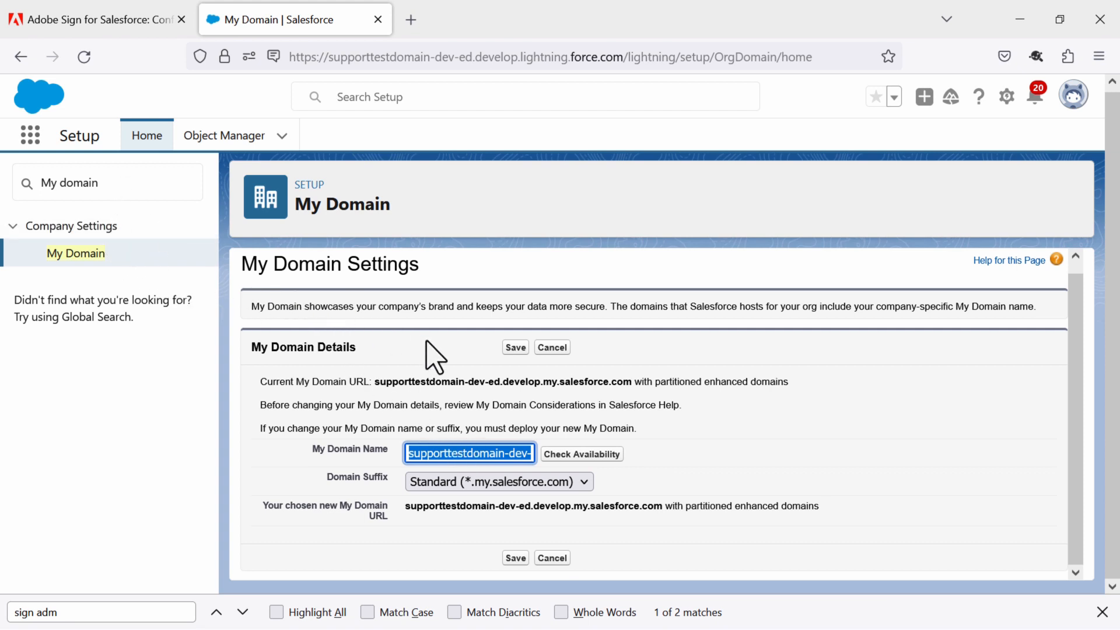
- Open Company Information and select the Organization Edition value, Developer Edition
{"action": "triple_click", "coordinate": [127, 188]}
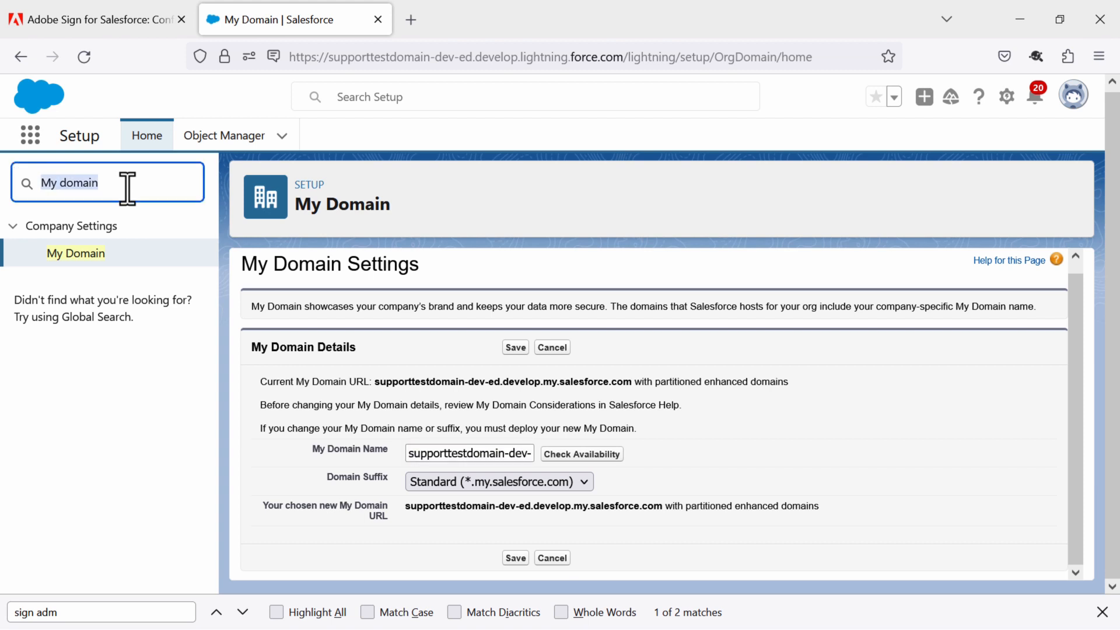
{"action": "key", "text": "BackSpace"}
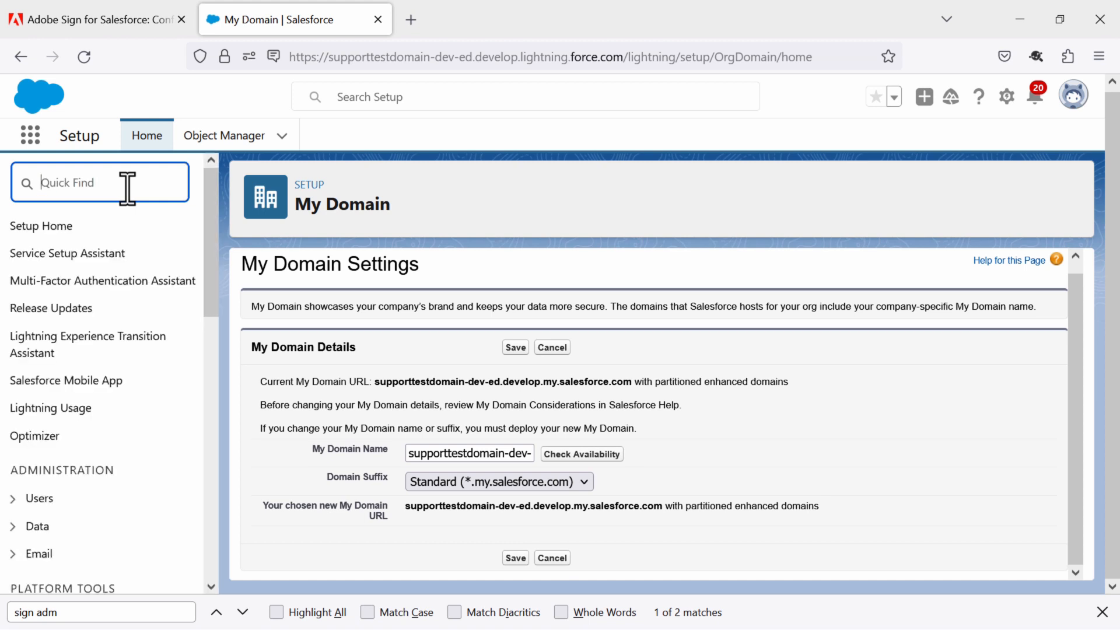
{"action": "type", "text": "company"}
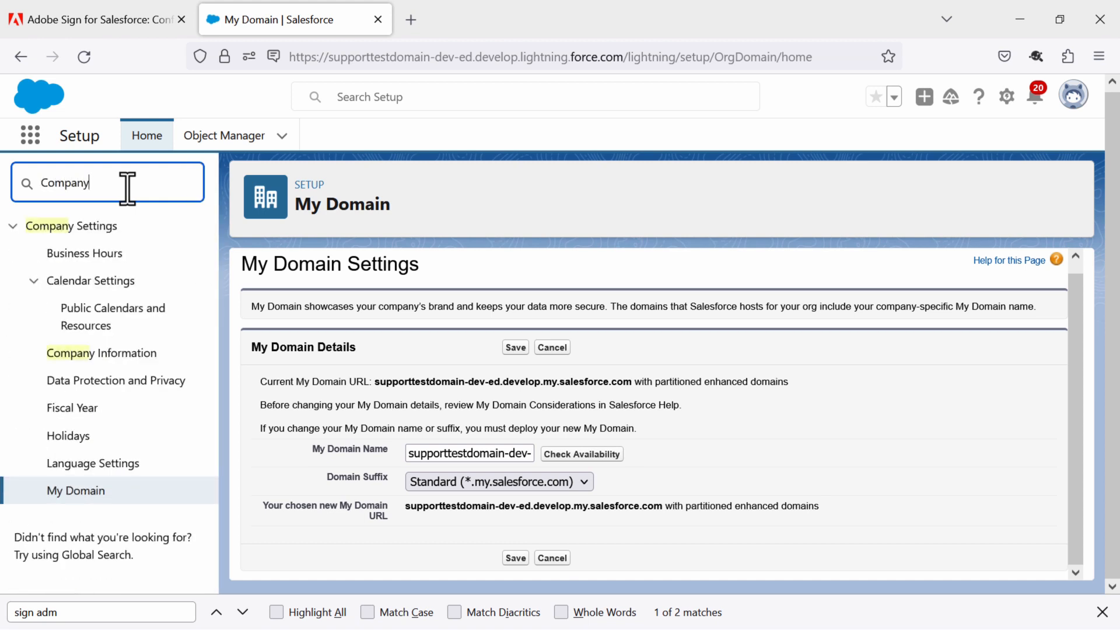
{"action": "type", "text": " informatio"}
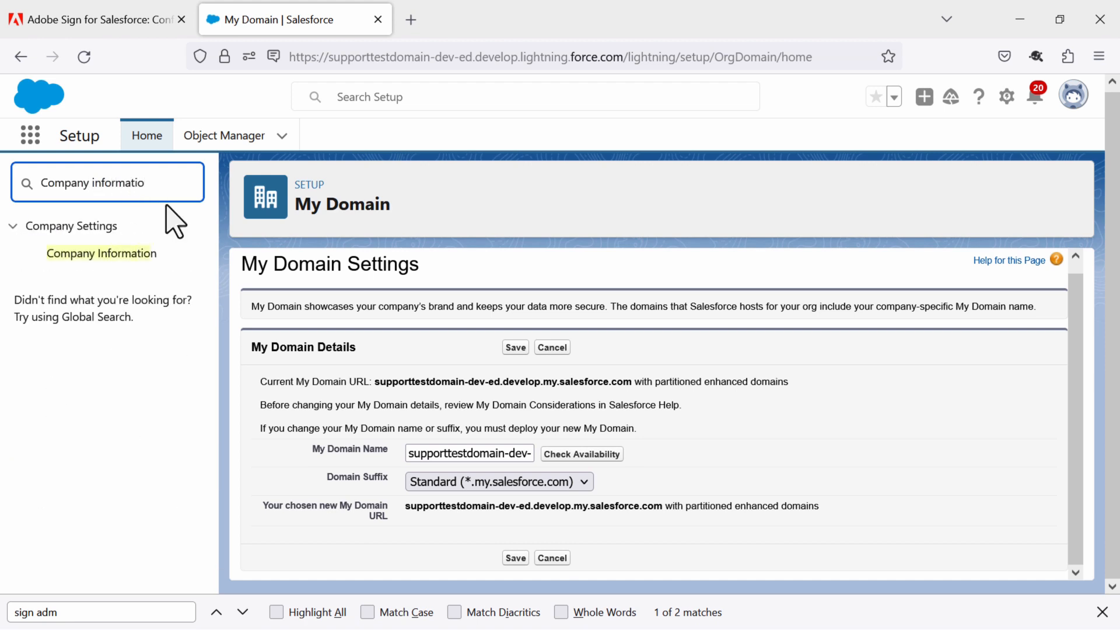
{"action": "left_click", "coordinate": [115, 252]}
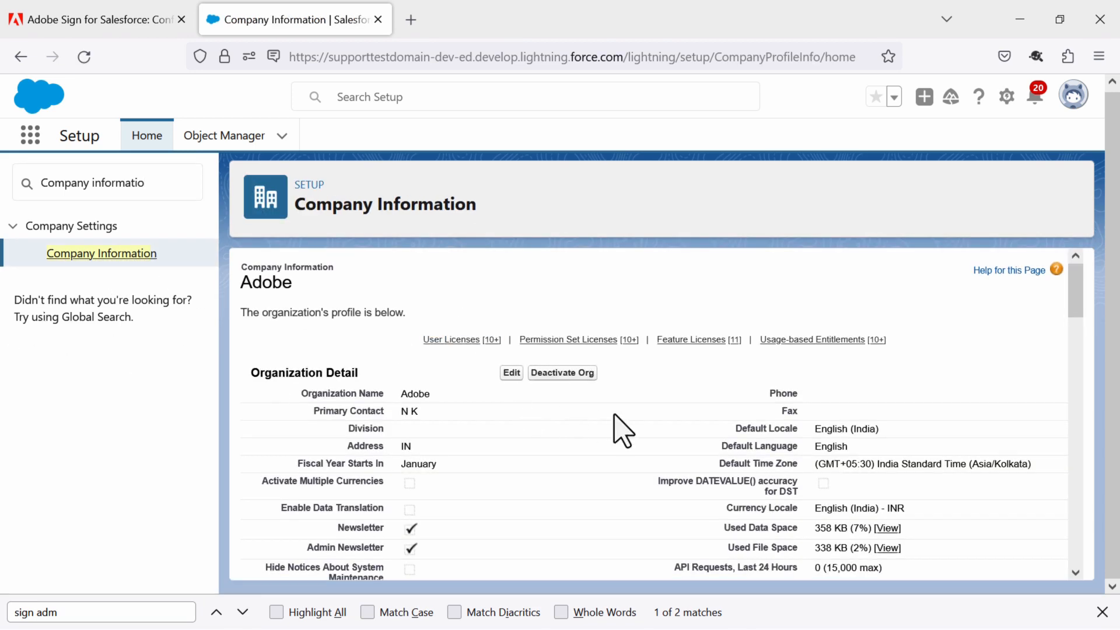
{"action": "scroll", "coordinate": [618, 429], "scroll_direction": "down", "scroll_amount": 2}
{"action": "scroll", "coordinate": [619, 429], "scroll_direction": "down", "scroll_amount": 3}
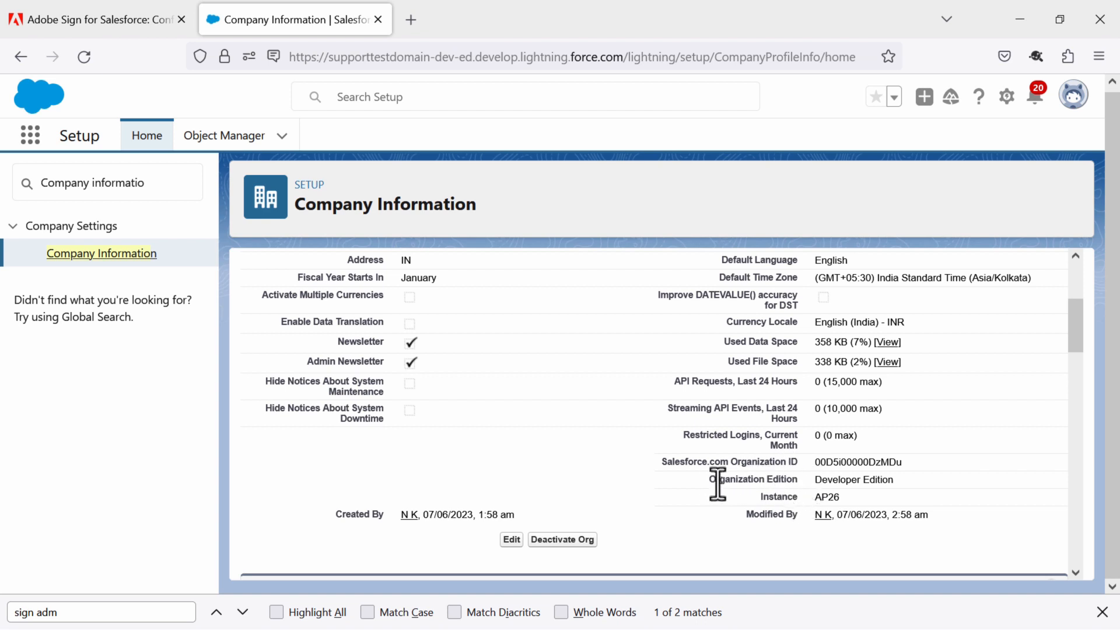
{"action": "left_click_drag", "start_coordinate": [716, 480], "coordinate": [917, 490]}
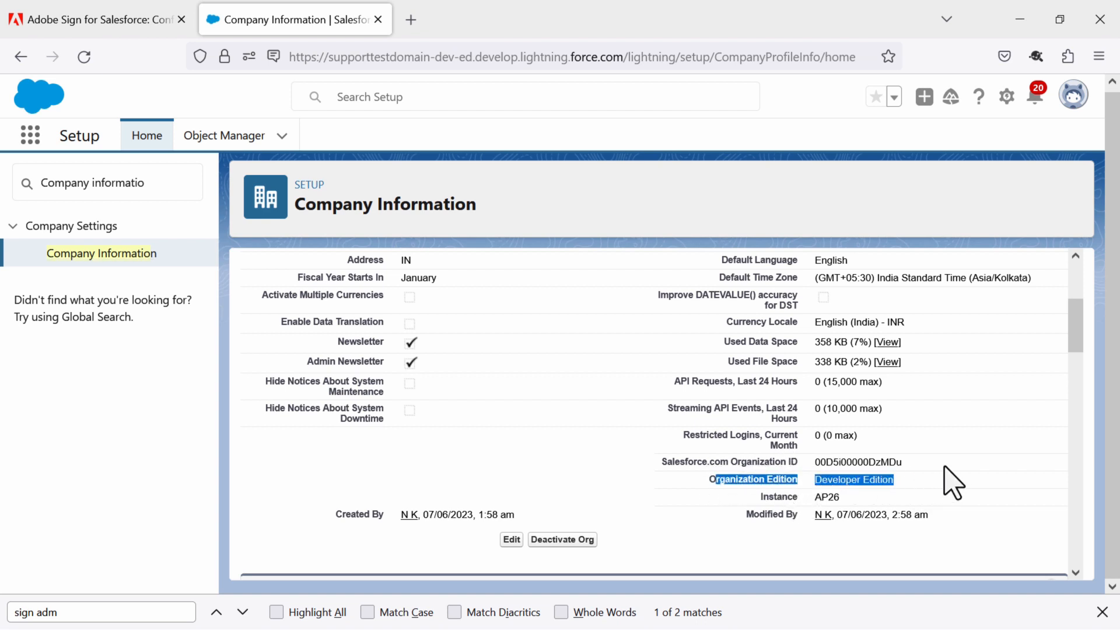
{"action": "left_click", "coordinate": [939, 484]}
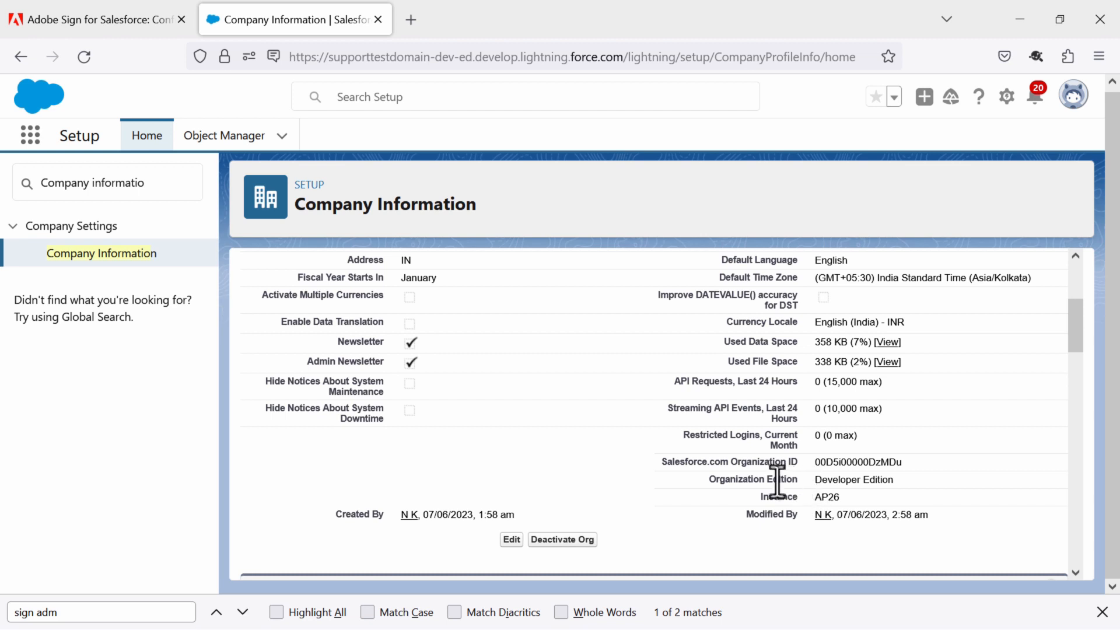
{"action": "triple_click", "coordinate": [153, 183]}
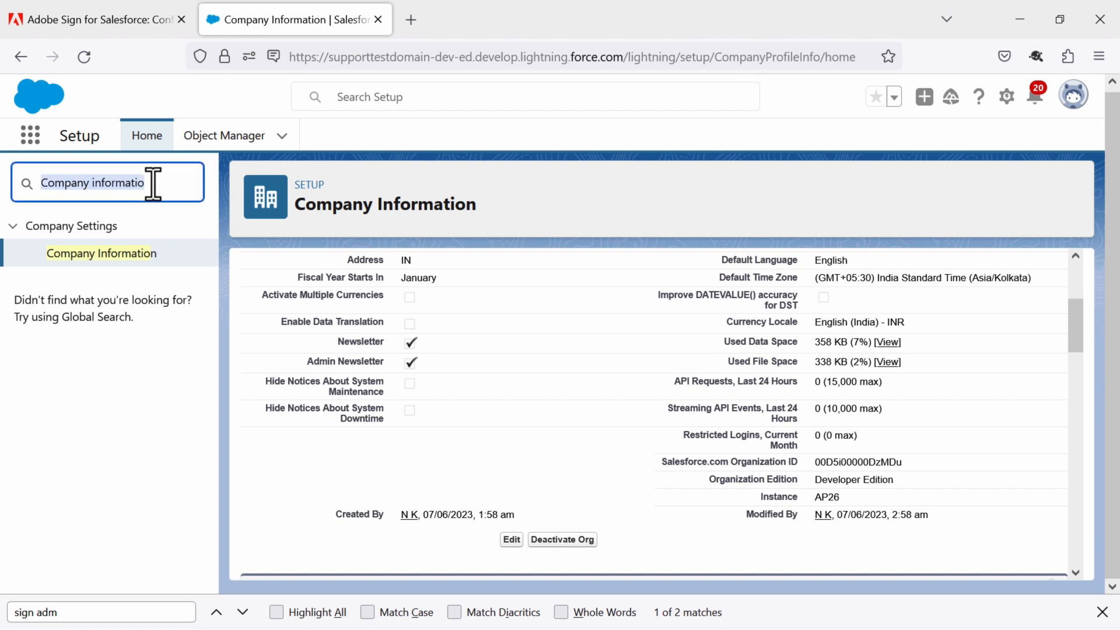
- Open Profiles via Quick Find and move to page 2, where Standard User is listed
{"action": "key", "text": "BackSpace"}
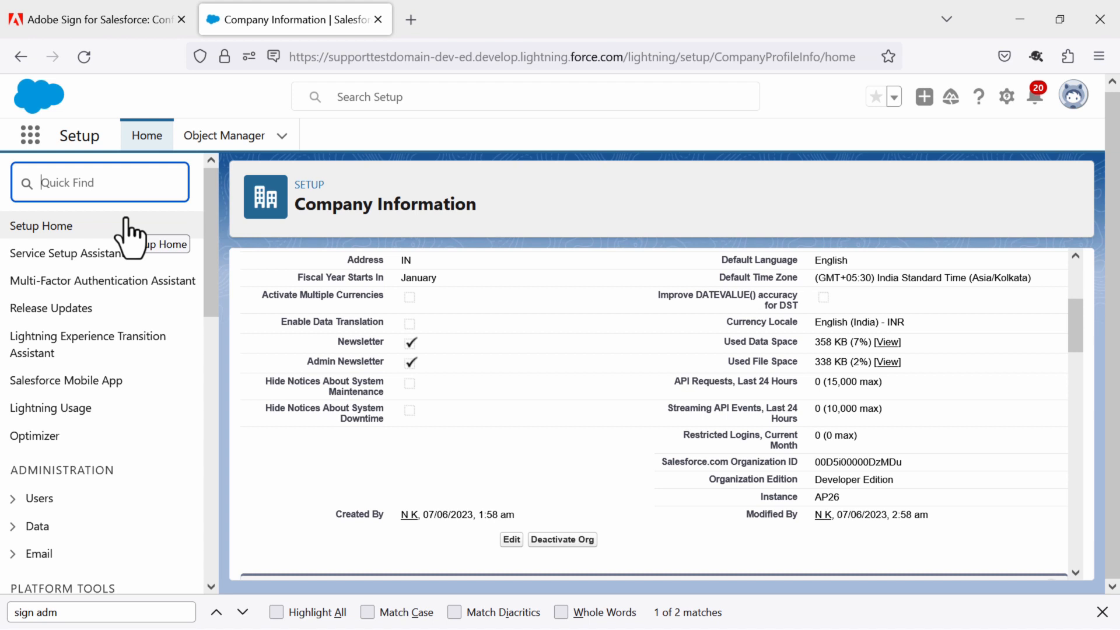
{"action": "type", "text": "Profile"}
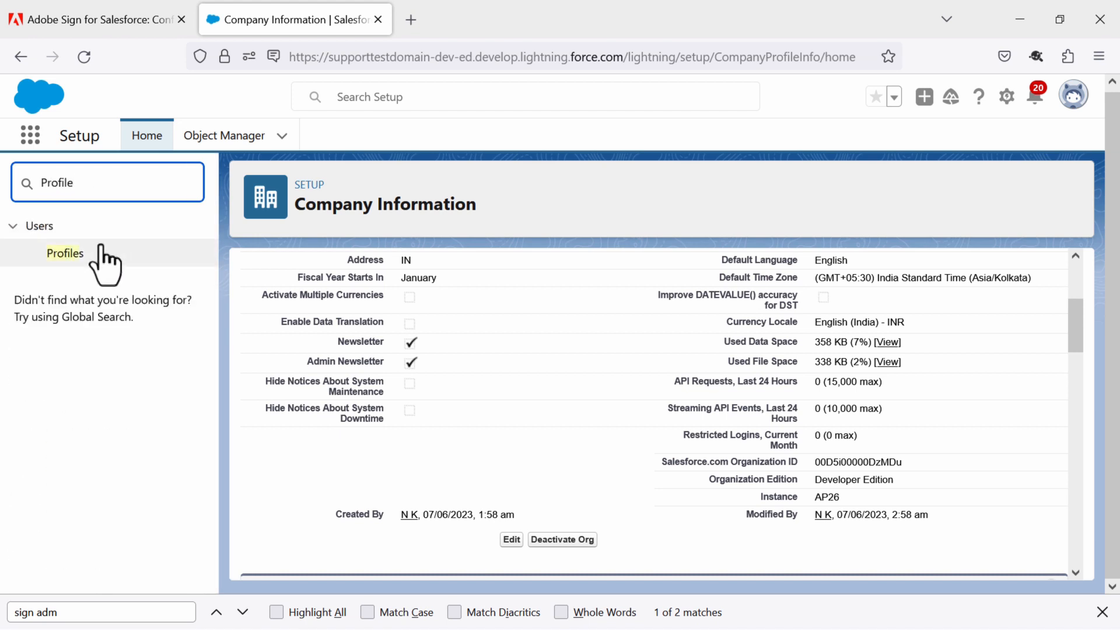
{"action": "left_click", "coordinate": [64, 257]}
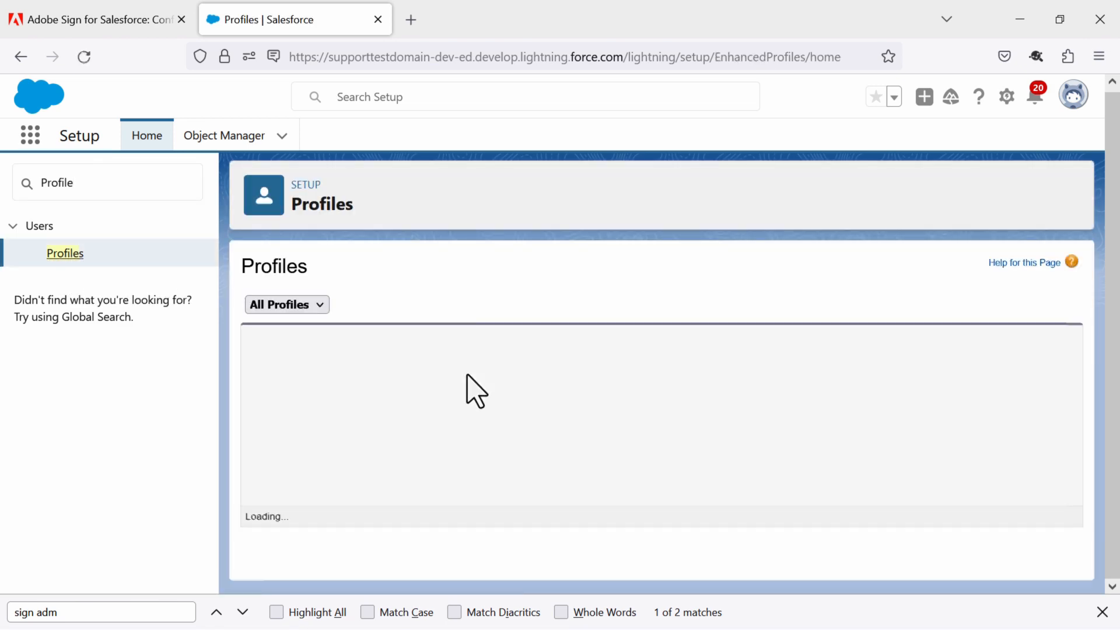
{"action": "scroll", "coordinate": [422, 417], "scroll_direction": "down", "scroll_amount": 2}
{"action": "scroll", "coordinate": [411, 426], "scroll_direction": "down", "scroll_amount": 8}
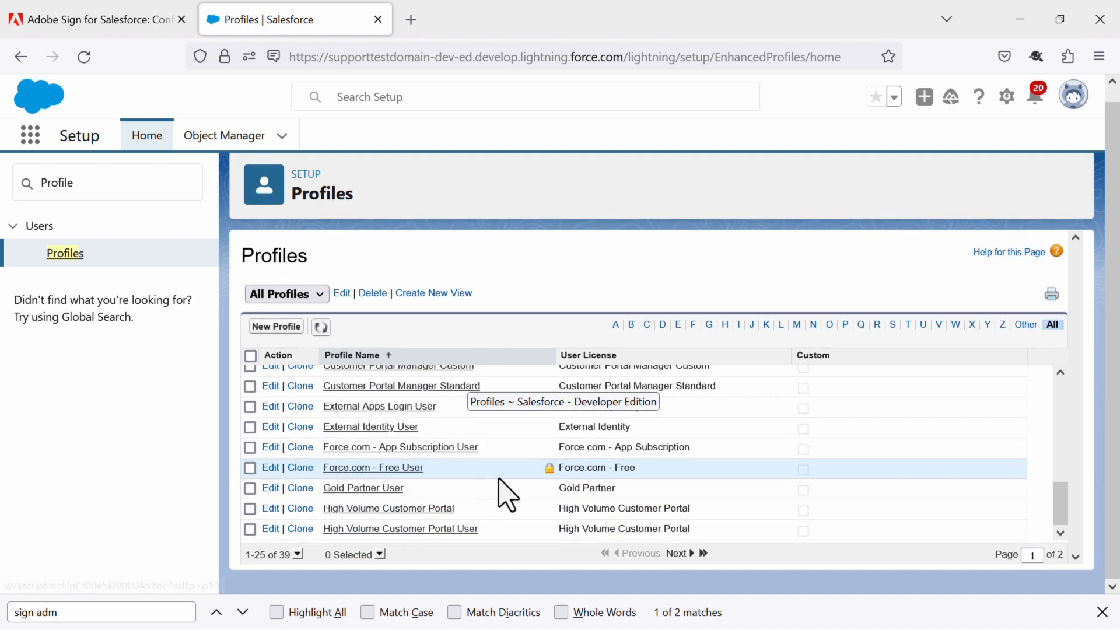
{"action": "left_click", "coordinate": [677, 563]}
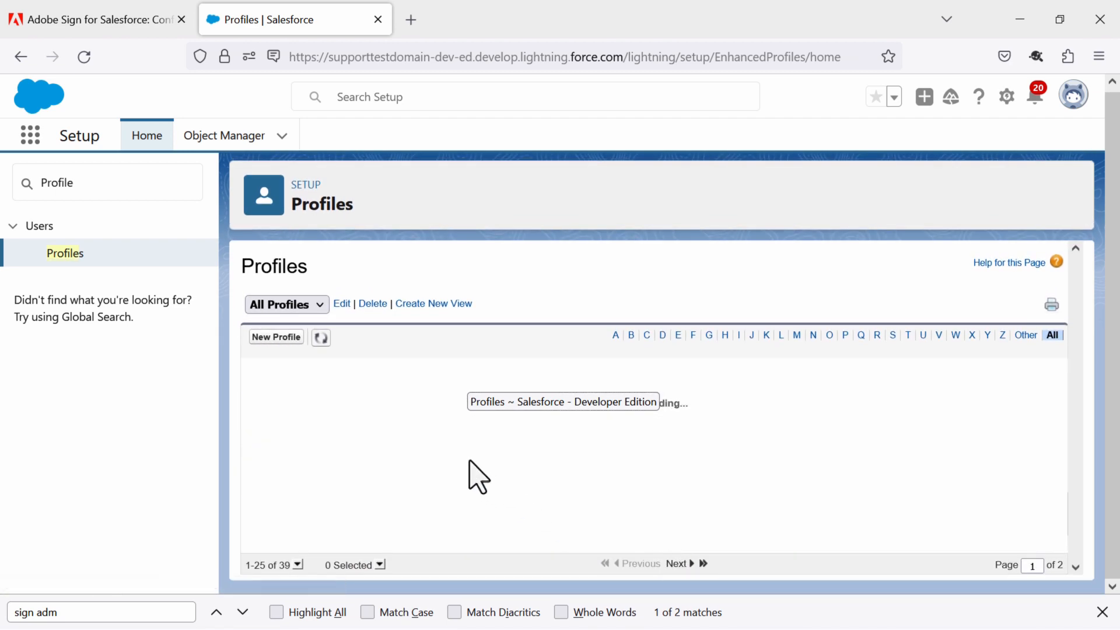
{"action": "scroll", "coordinate": [406, 452], "scroll_direction": "down", "scroll_amount": 2}
{"action": "scroll", "coordinate": [406, 455], "scroll_direction": "down", "scroll_amount": 3}
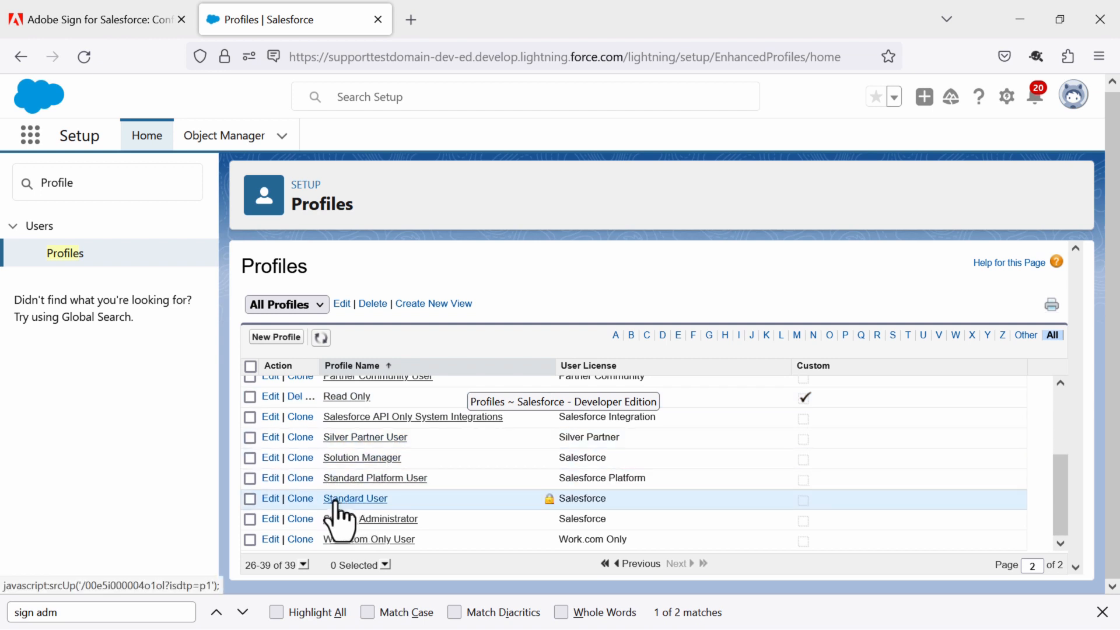
{"action": "left_click", "coordinate": [300, 499]}
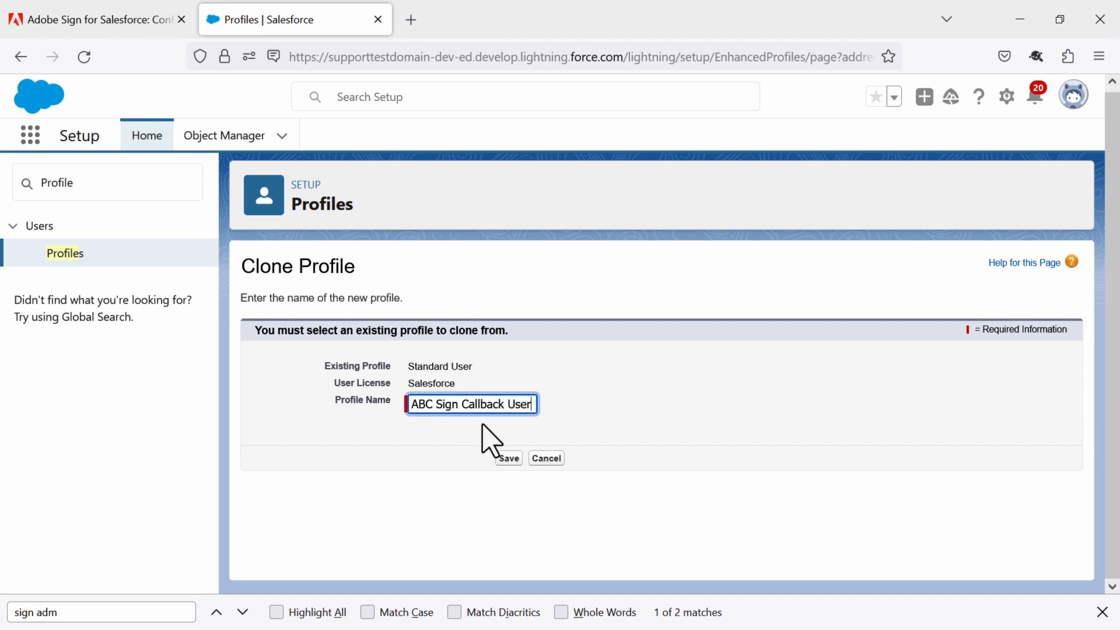
{"action": "left_click", "coordinate": [509, 459]}
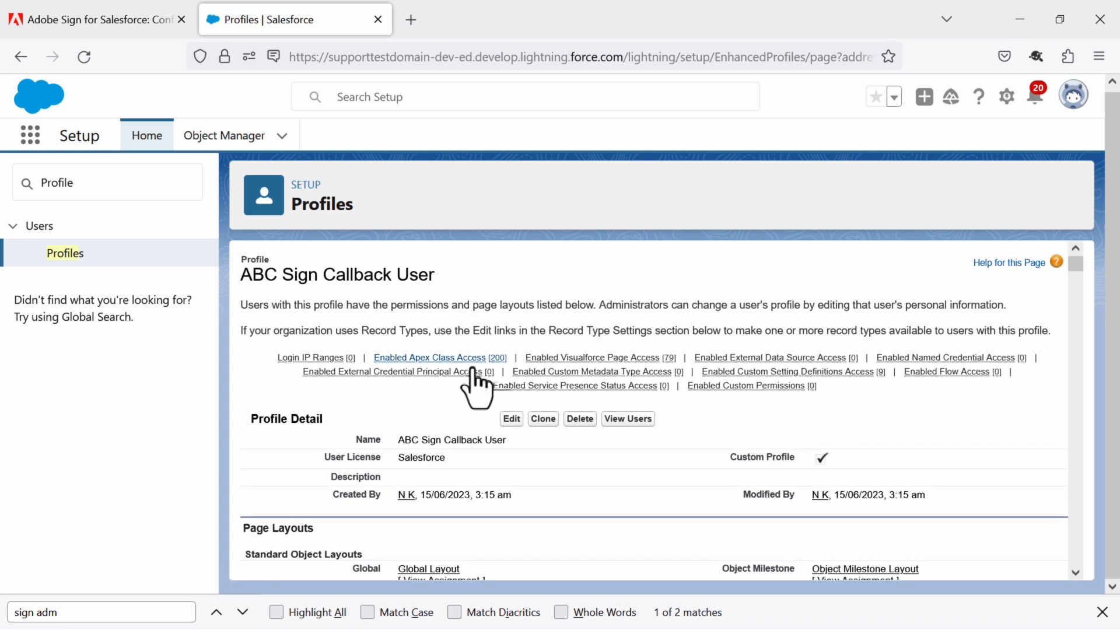
{"action": "scroll", "coordinate": [394, 420], "scroll_direction": "down", "scroll_amount": 2}
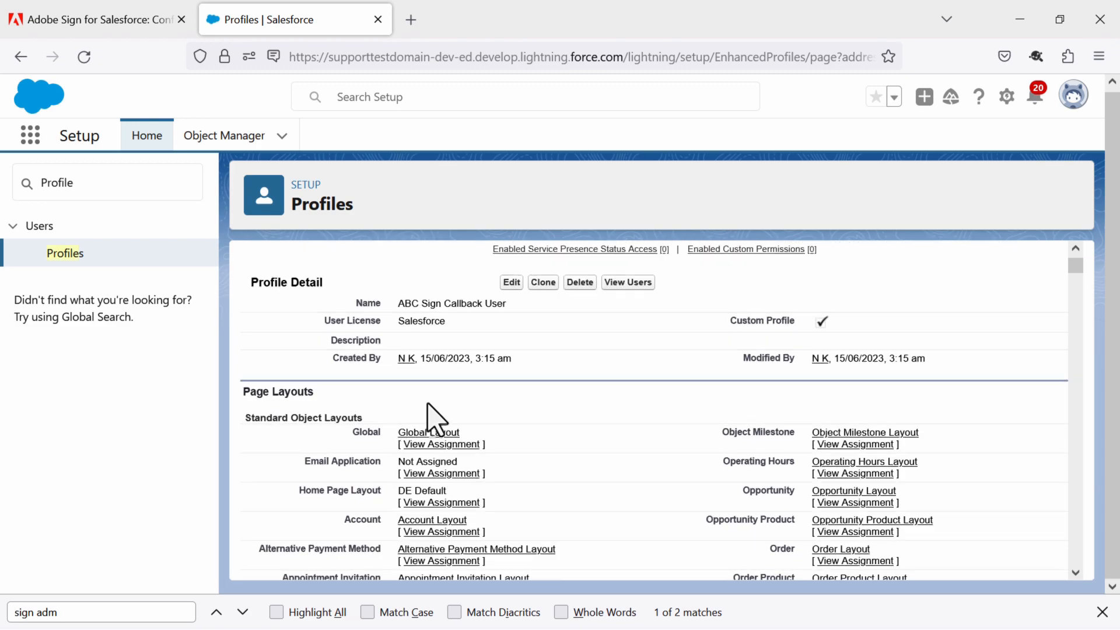
{"action": "scroll", "coordinate": [432, 380], "scroll_direction": "up", "scroll_amount": 2}
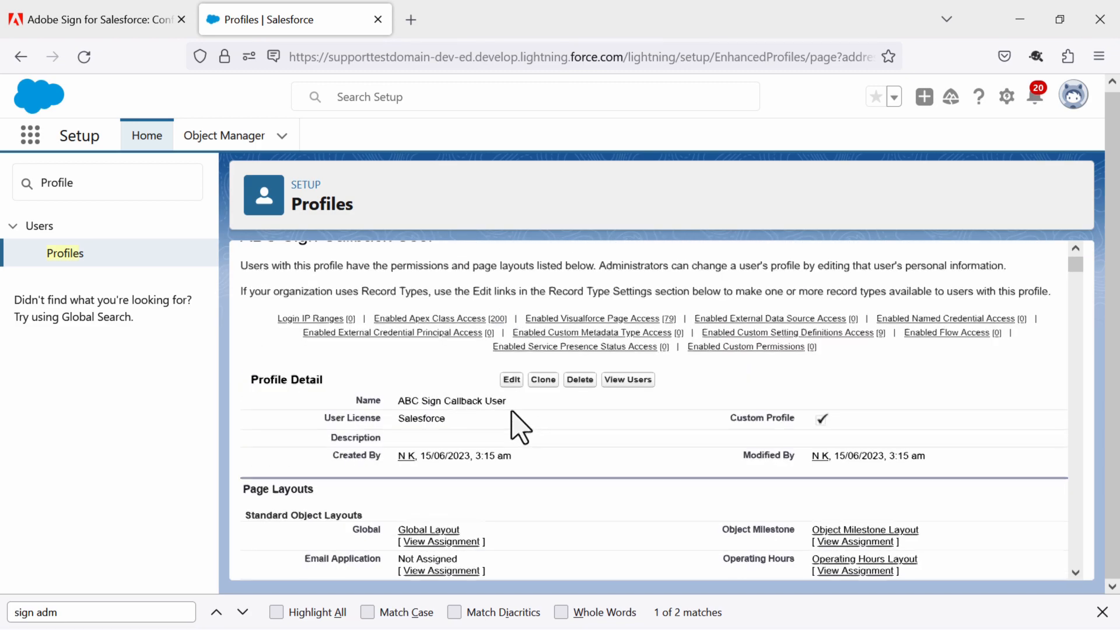
{"action": "scroll", "coordinate": [513, 420], "scroll_direction": "down", "scroll_amount": 10}
{"action": "scroll", "coordinate": [517, 425], "scroll_direction": "down", "scroll_amount": 10}
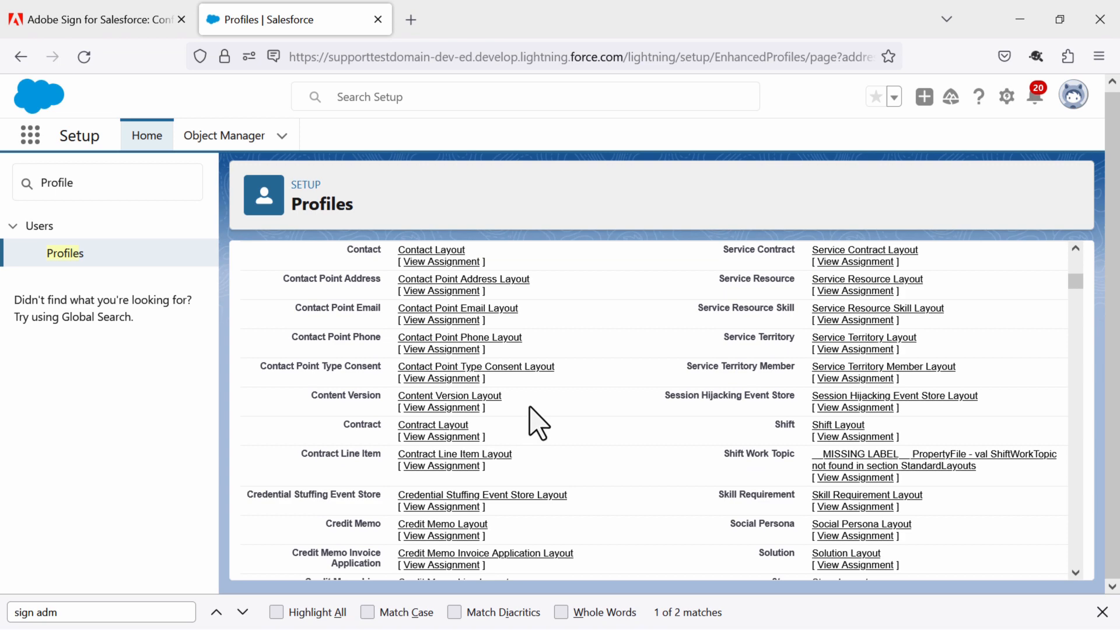
- Find 'Sign admin' on the Profiles page and edit the ABC Sign Callback User profile
{"action": "key", "text": "ctrl+f"}
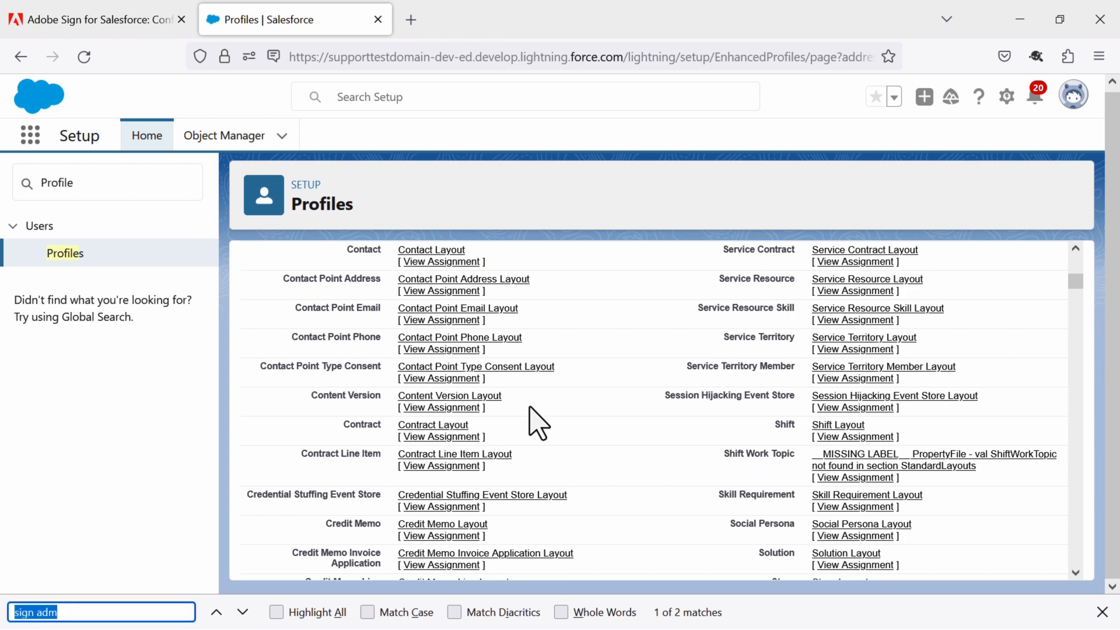
{"action": "type", "text": "Sign "}
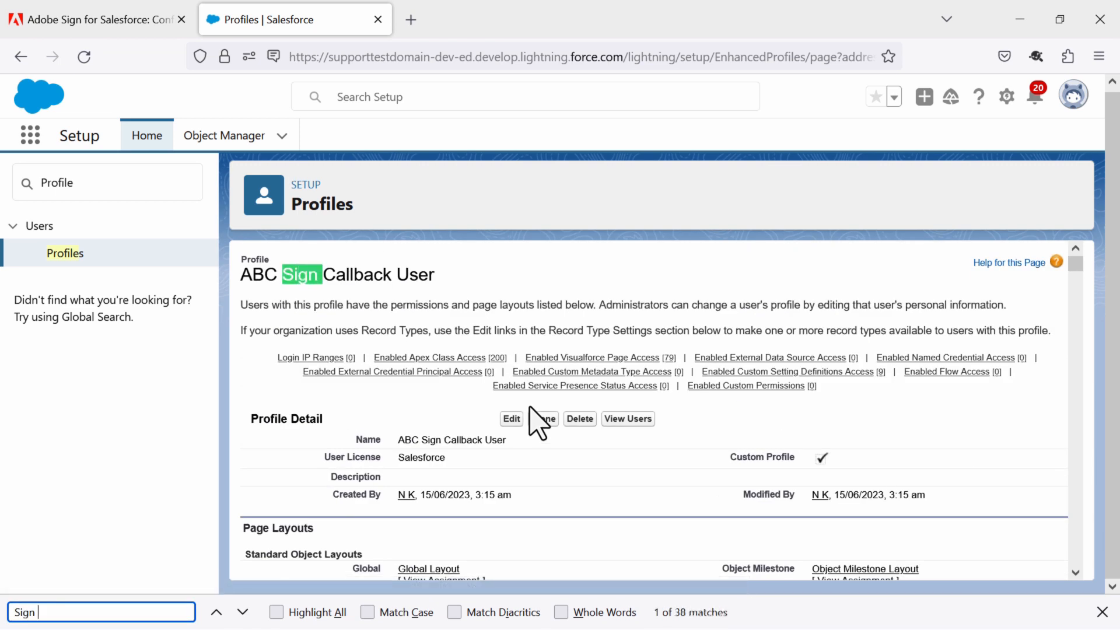
{"action": "type", "text": "admin"}
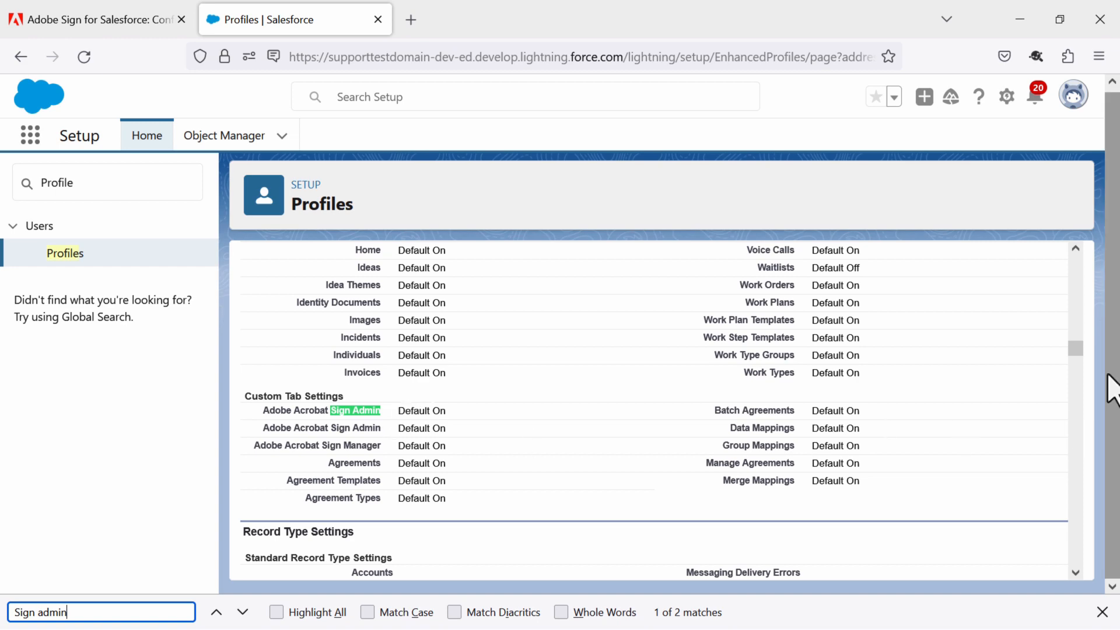
{"action": "left_click_drag", "start_coordinate": [1080, 354], "coordinate": [1085, 256]}
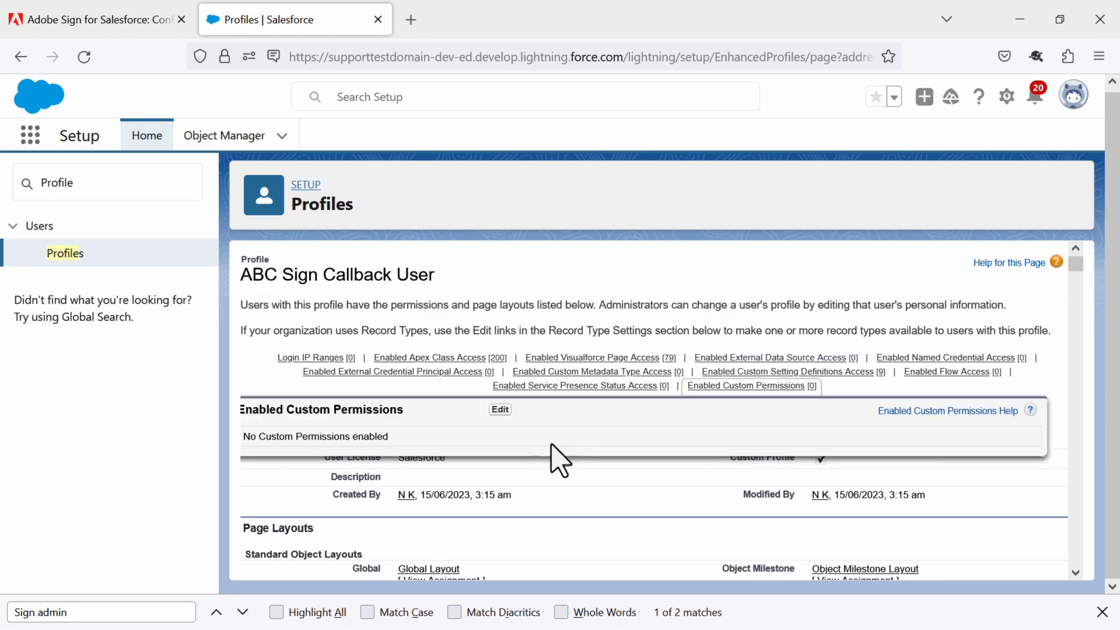
{"action": "left_click", "coordinate": [518, 423]}
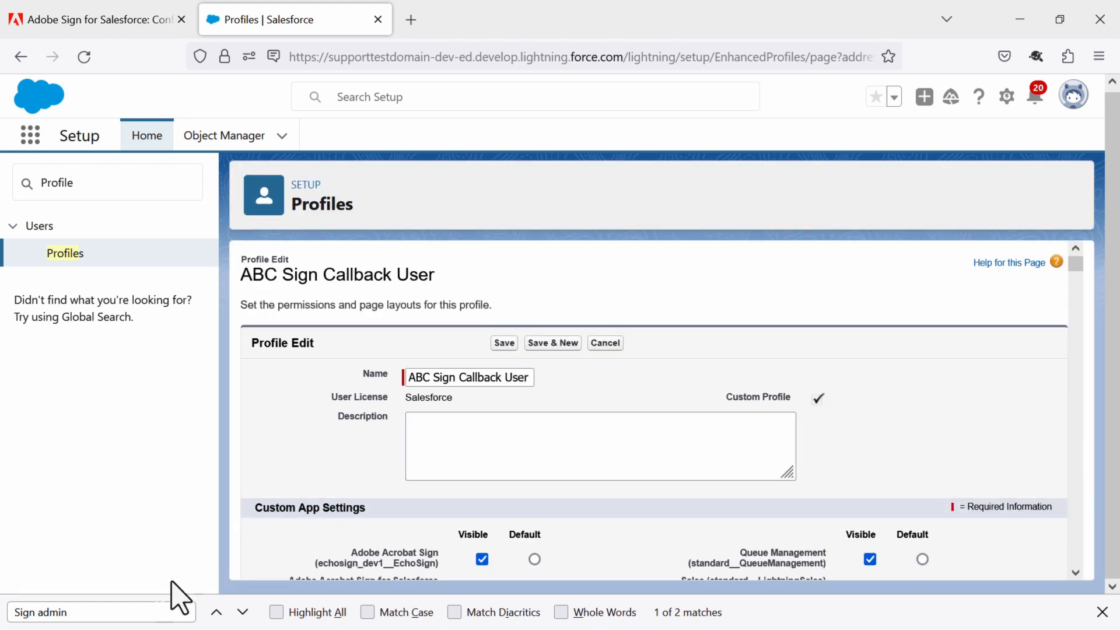
- Keep the Adobe Acrobat Sign Admin tab at Default On and save the profile
{"action": "left_click", "coordinate": [117, 611]}
{"action": "key", "text": "Return"}
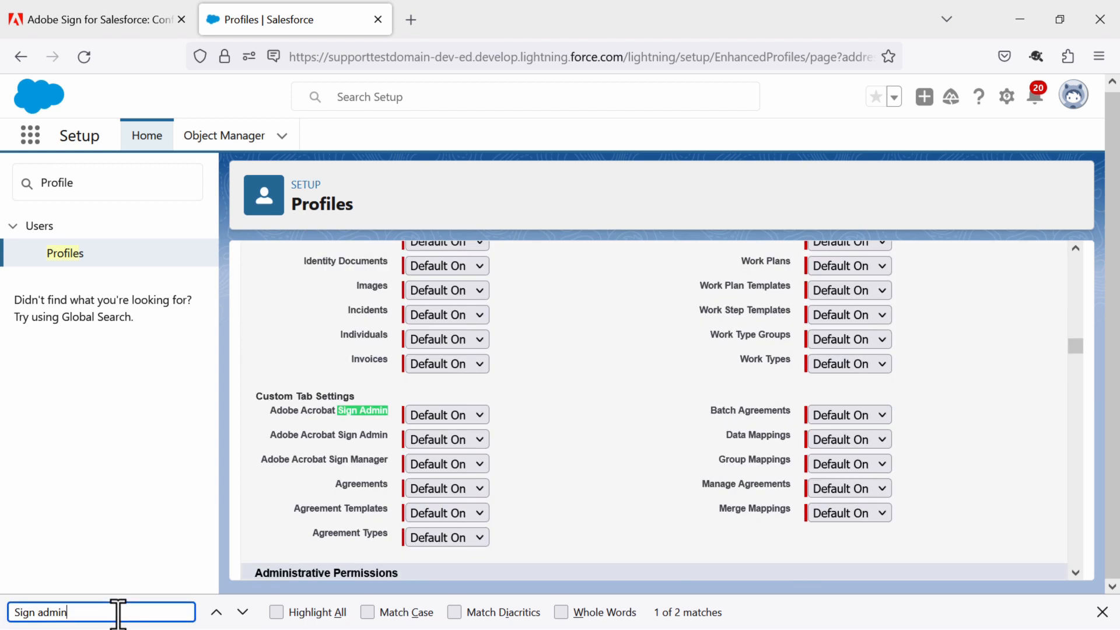
{"action": "left_click", "coordinate": [446, 416]}
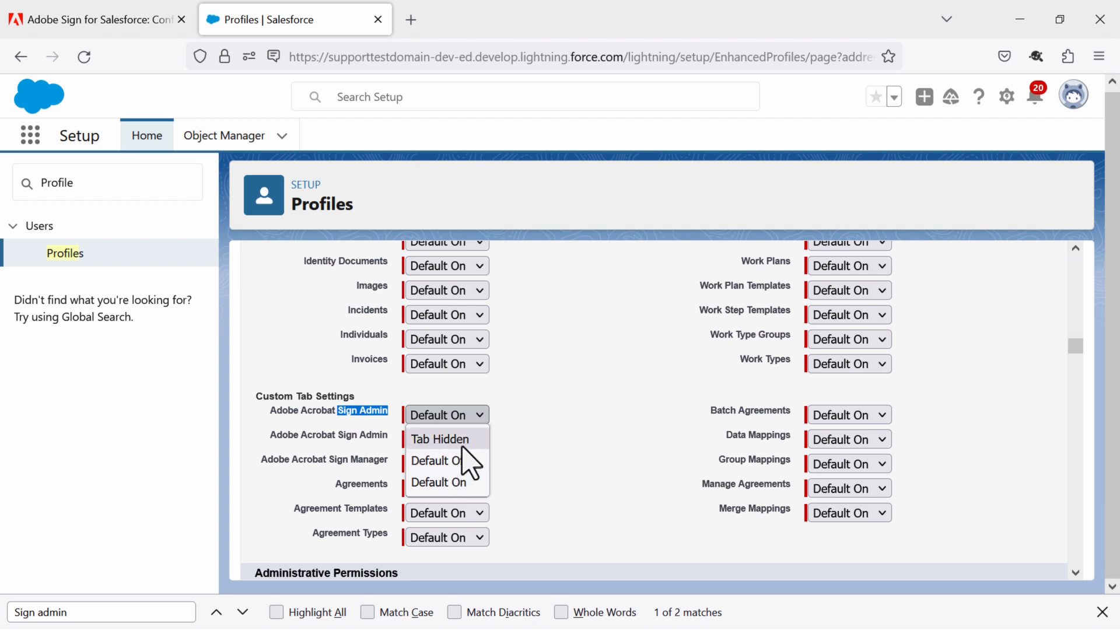
{"action": "left_click", "coordinate": [451, 483]}
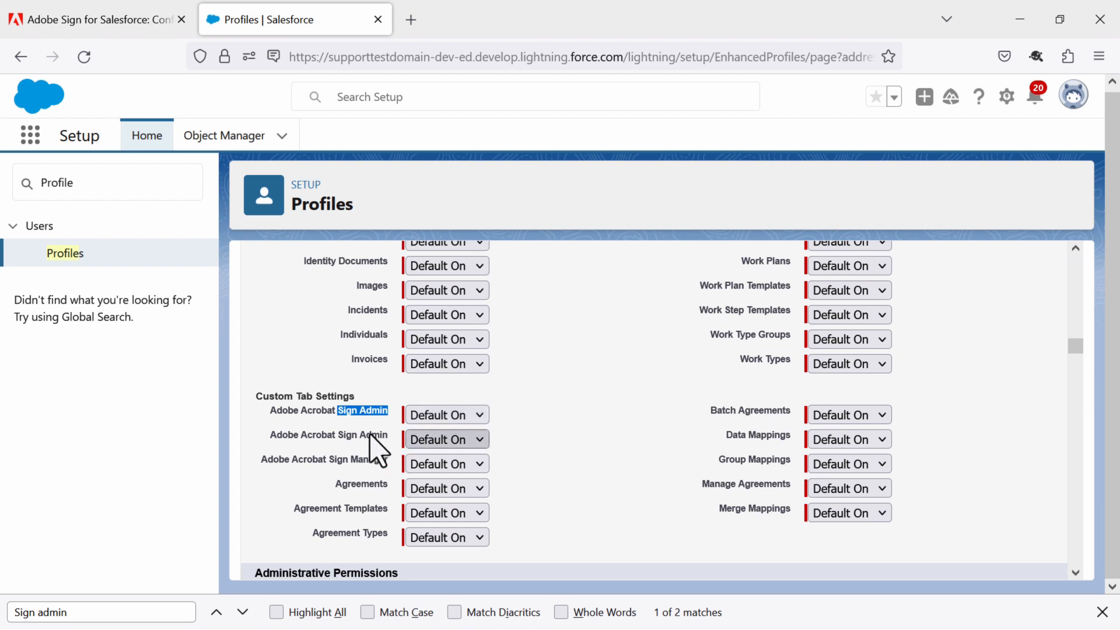
{"action": "left_click_drag", "start_coordinate": [1076, 348], "coordinate": [1077, 253]}
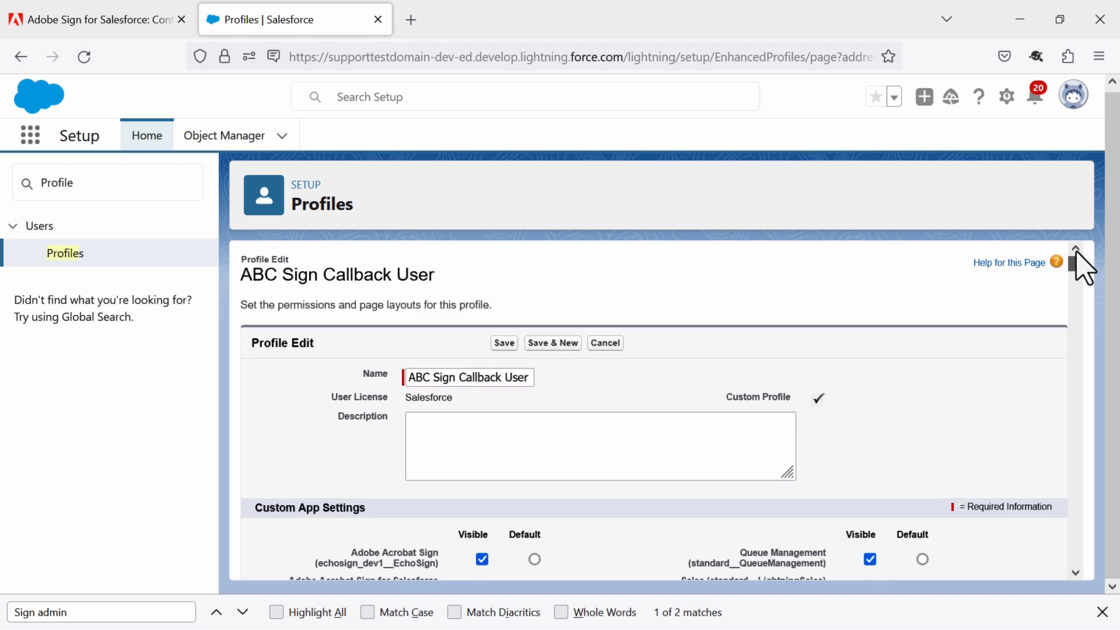
{"action": "left_click", "coordinate": [502, 344]}
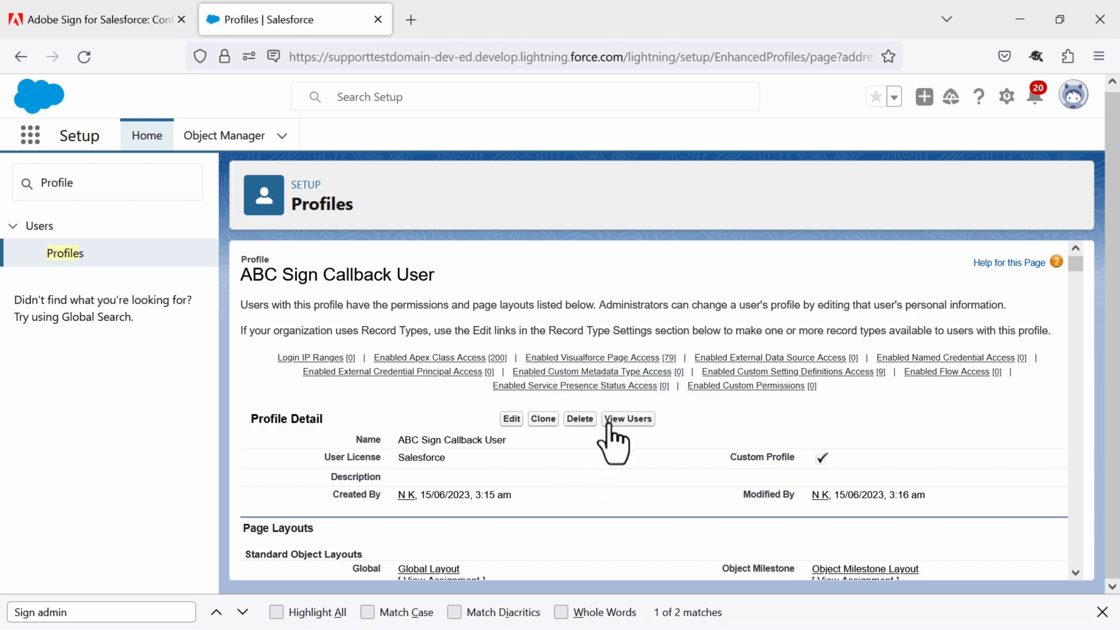
{"action": "mouse_move", "coordinate": [598, 360]}
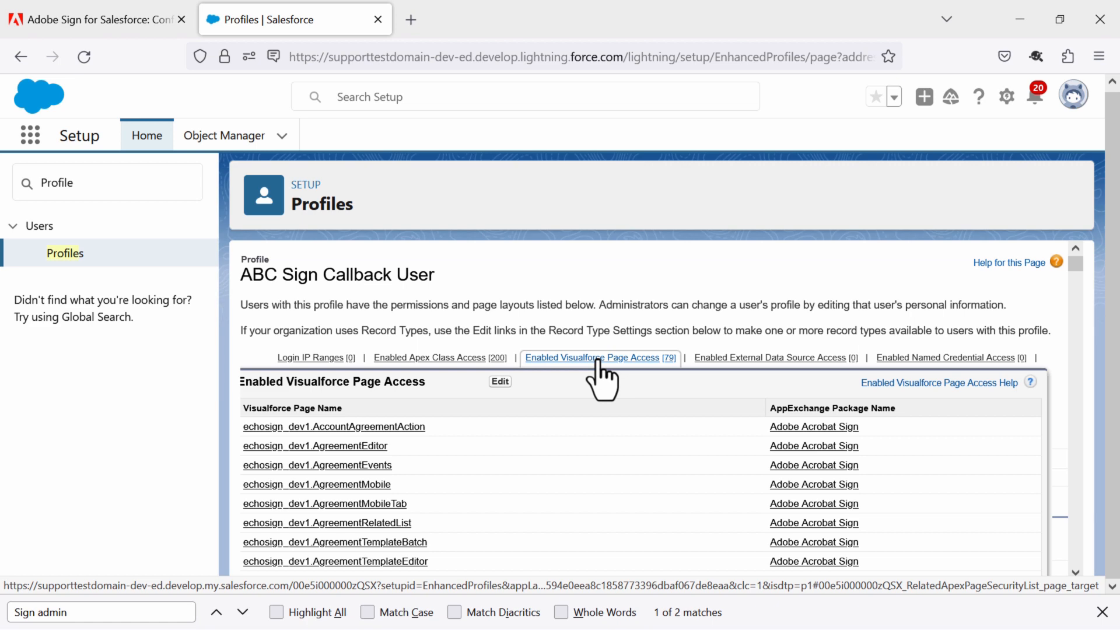
- Edit the profile's Visualforce page access and locate EchosignAdmin in the enabled pages
{"action": "left_click", "coordinate": [598, 361]}
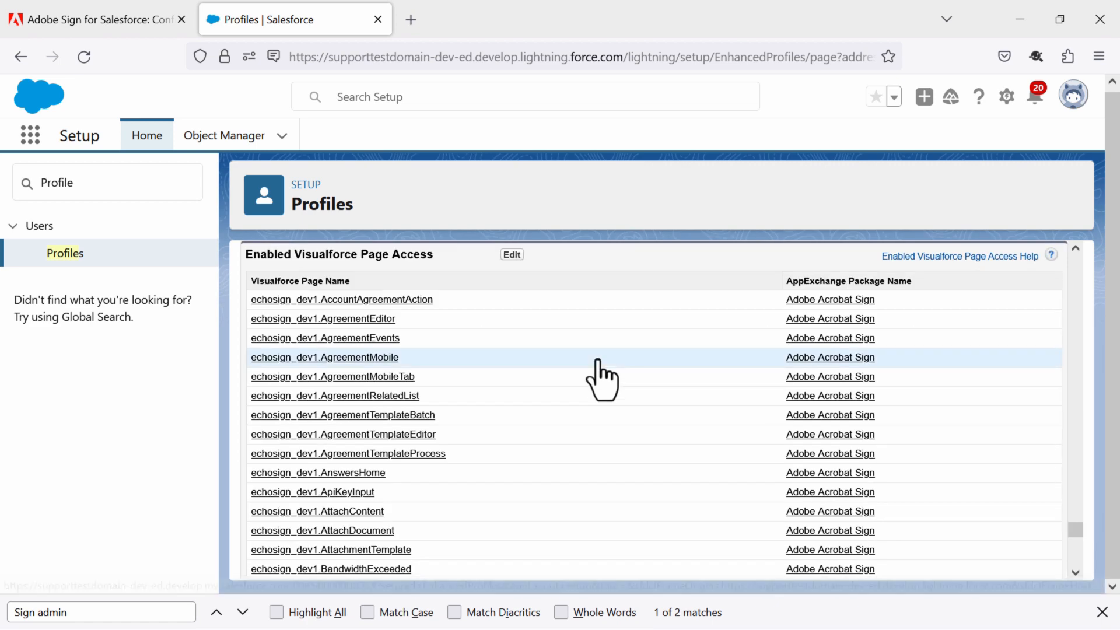
{"action": "left_click", "coordinate": [513, 255]}
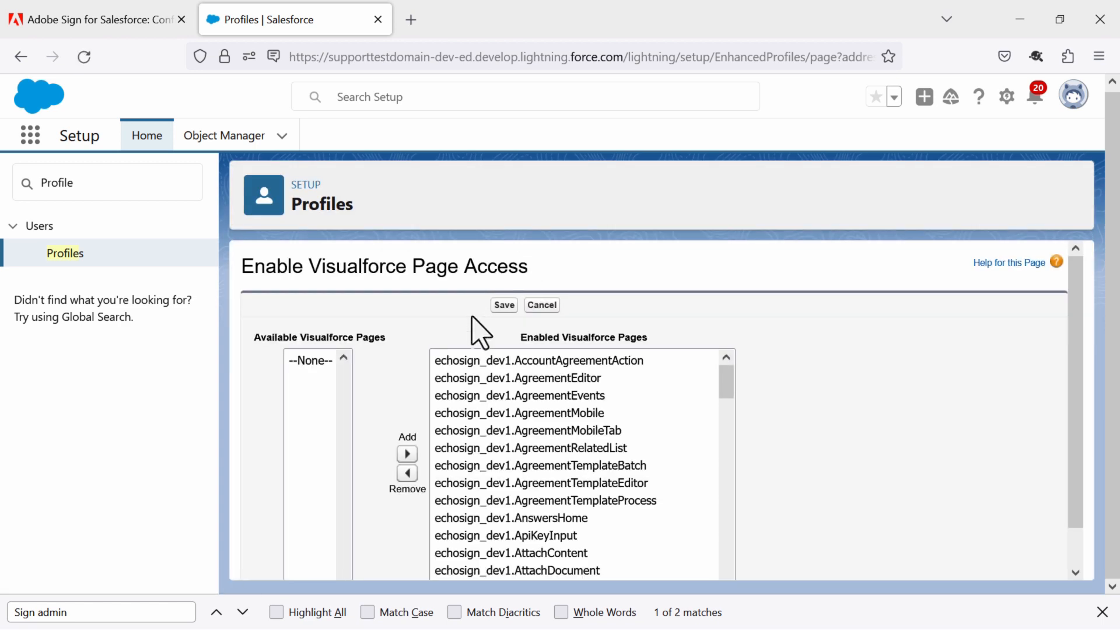
{"action": "scroll", "coordinate": [402, 432], "scroll_direction": "down", "scroll_amount": 1}
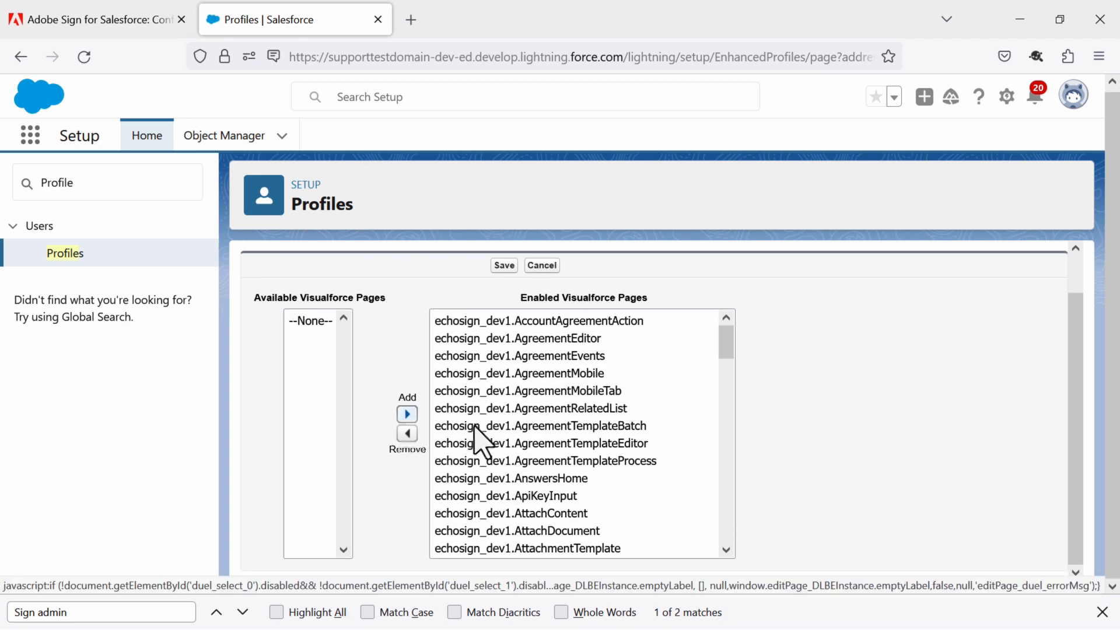
{"action": "scroll", "coordinate": [530, 449], "scroll_direction": "down", "scroll_amount": 5}
{"action": "scroll", "coordinate": [556, 446], "scroll_direction": "down", "scroll_amount": 1}
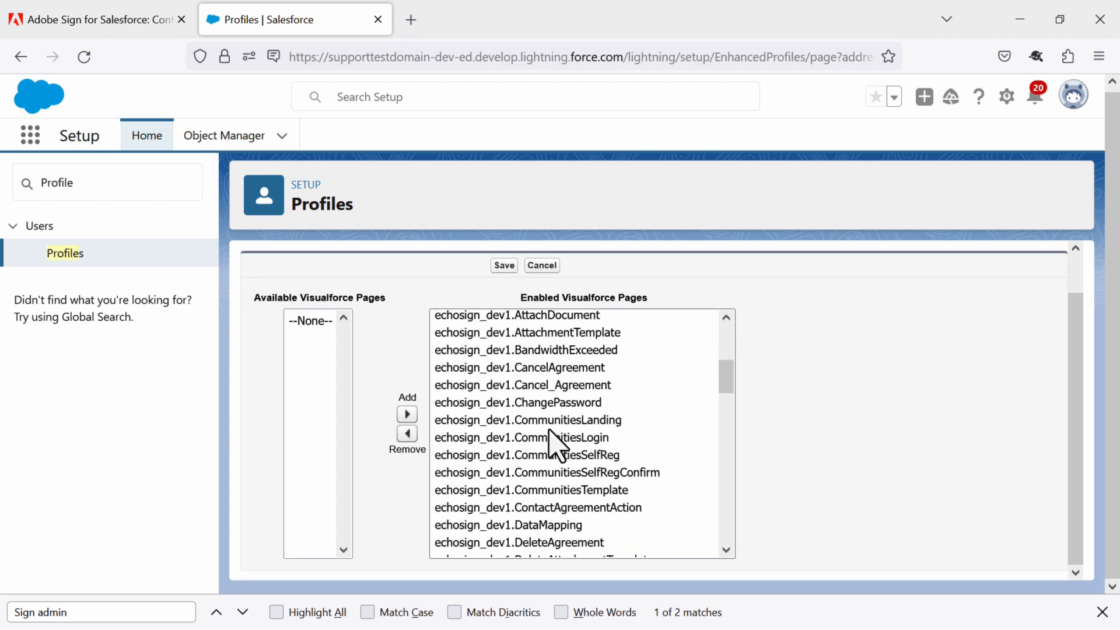
{"action": "key", "text": "ctrl+f"}
{"action": "type", "text": "e"}
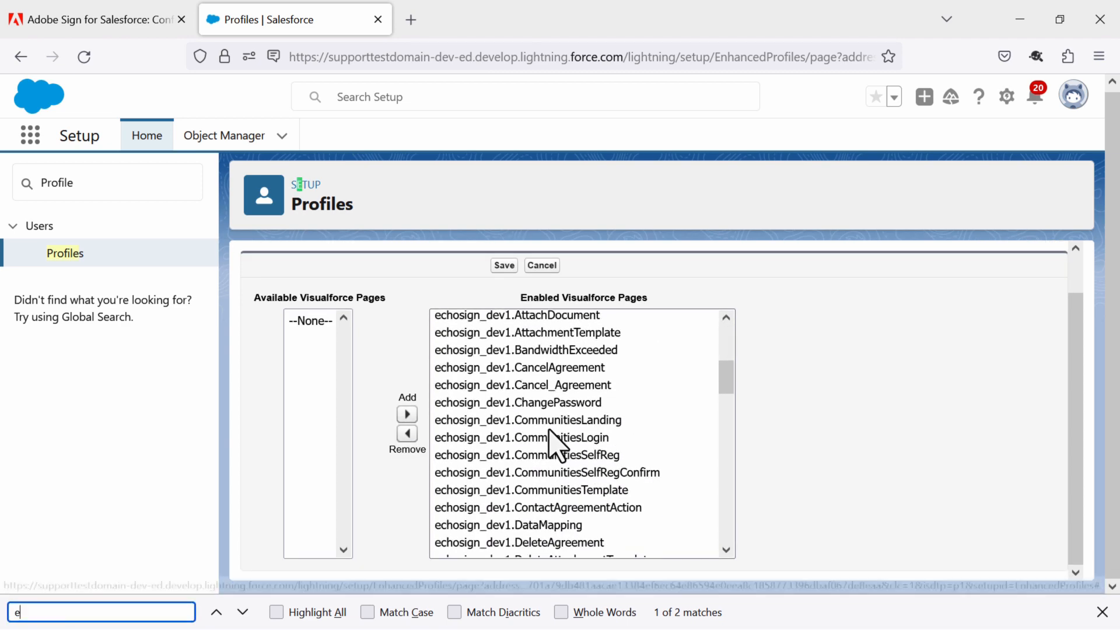
{"action": "type", "text": "chosignadmin"}
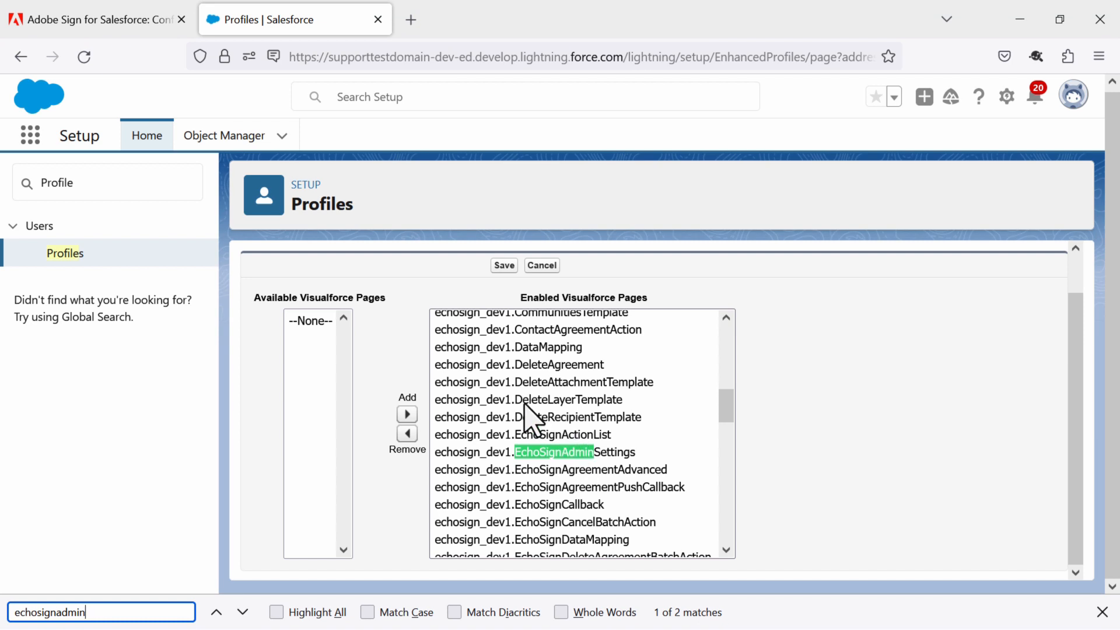
{"action": "key", "text": "Return"}
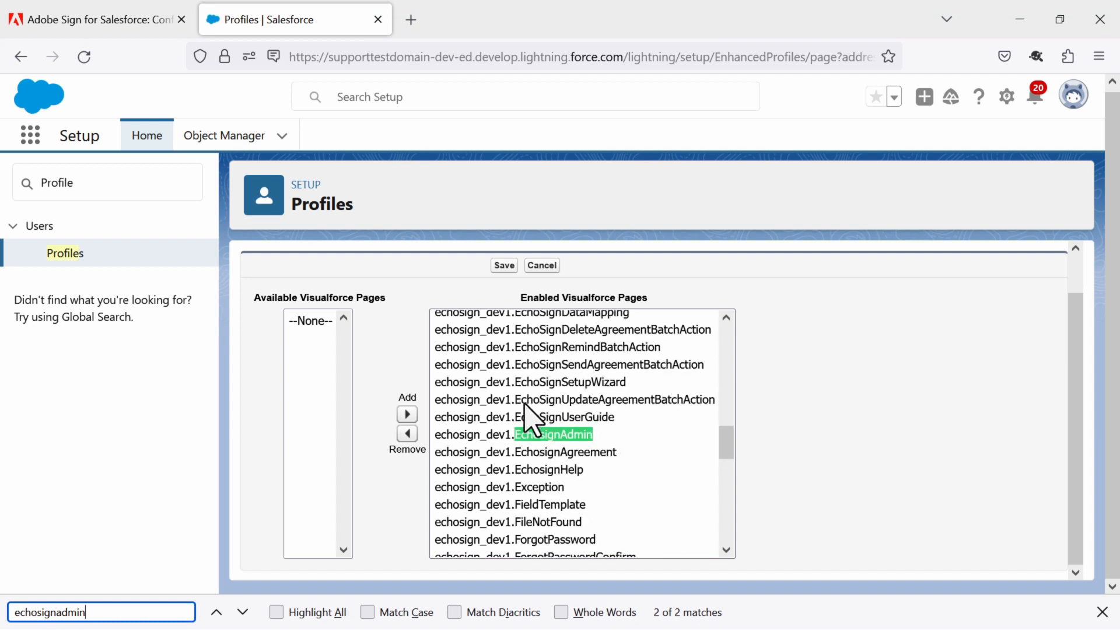
{"action": "left_click", "coordinate": [505, 437]}
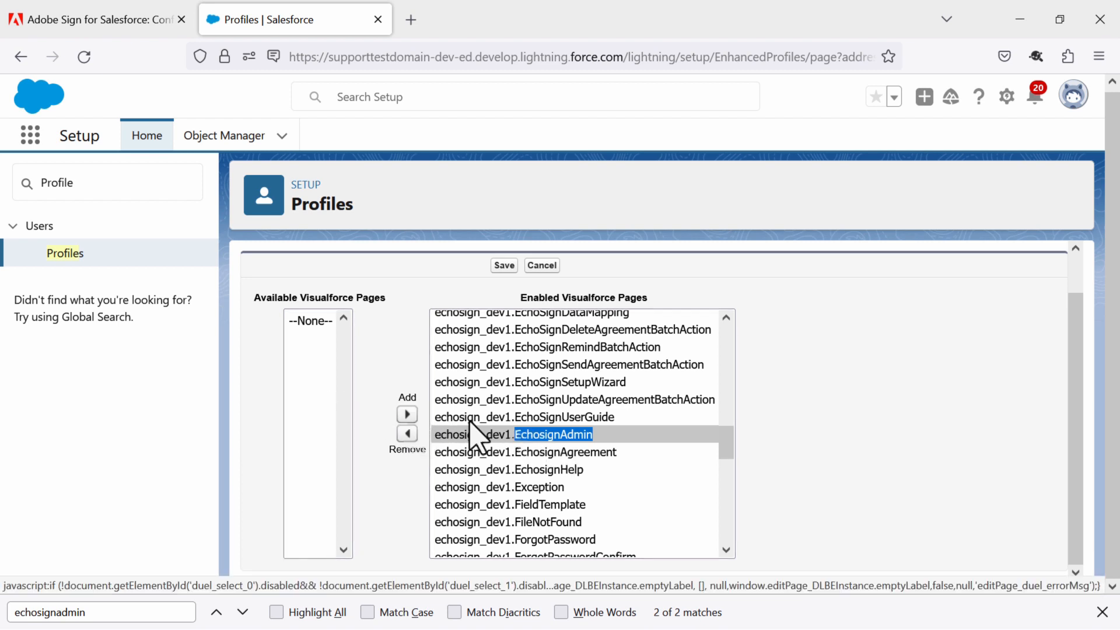
- Locate SalesforceOAuthPage among the enabled pages and save the Visualforce access list
{"action": "scroll", "coordinate": [582, 442], "scroll_direction": "down", "scroll_amount": 2}
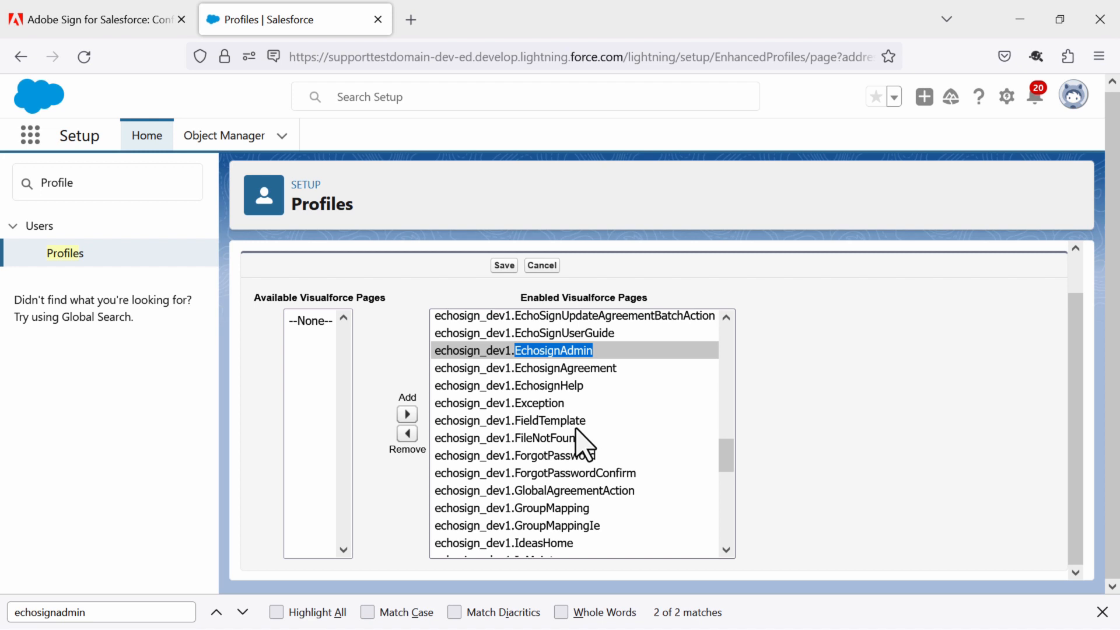
{"action": "key", "text": "ctrl+f"}
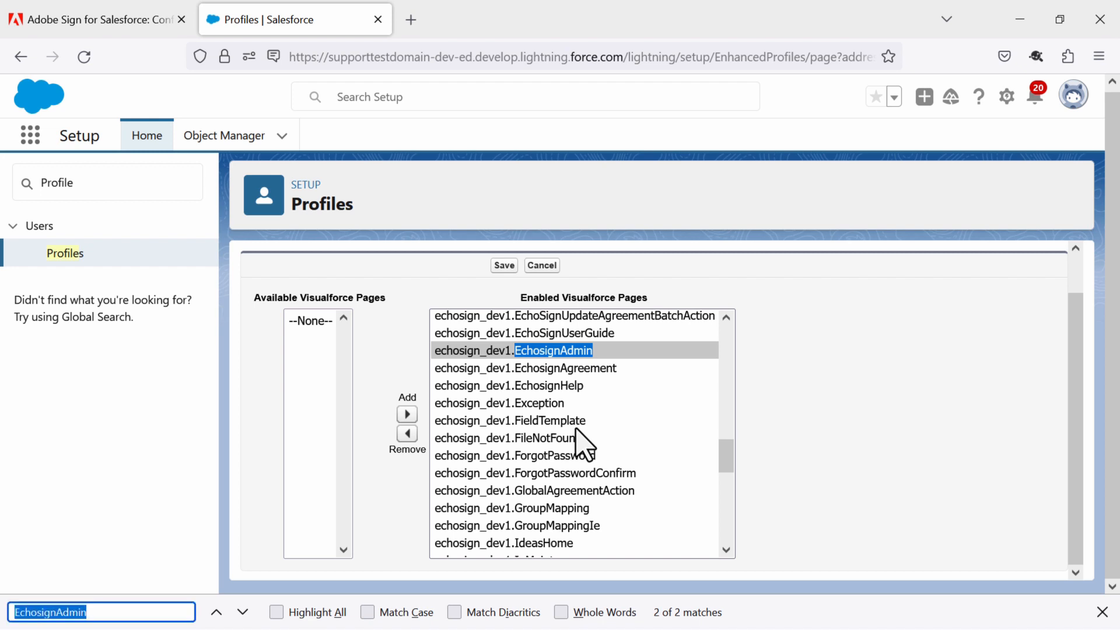
{"action": "type", "text": "OAuth"}
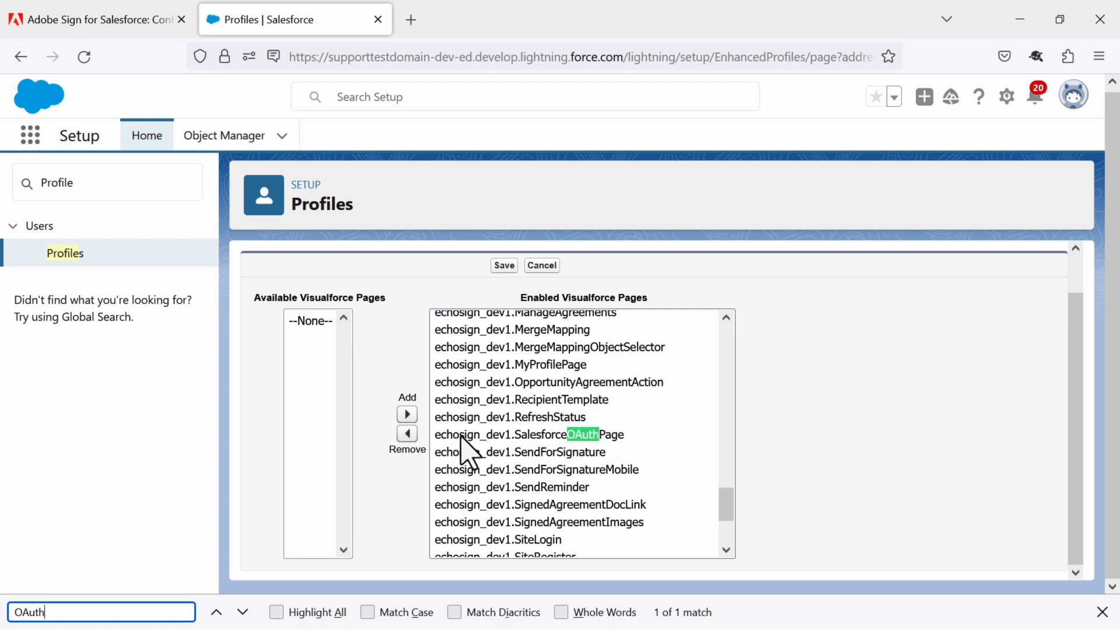
{"action": "left_click", "coordinate": [551, 437]}
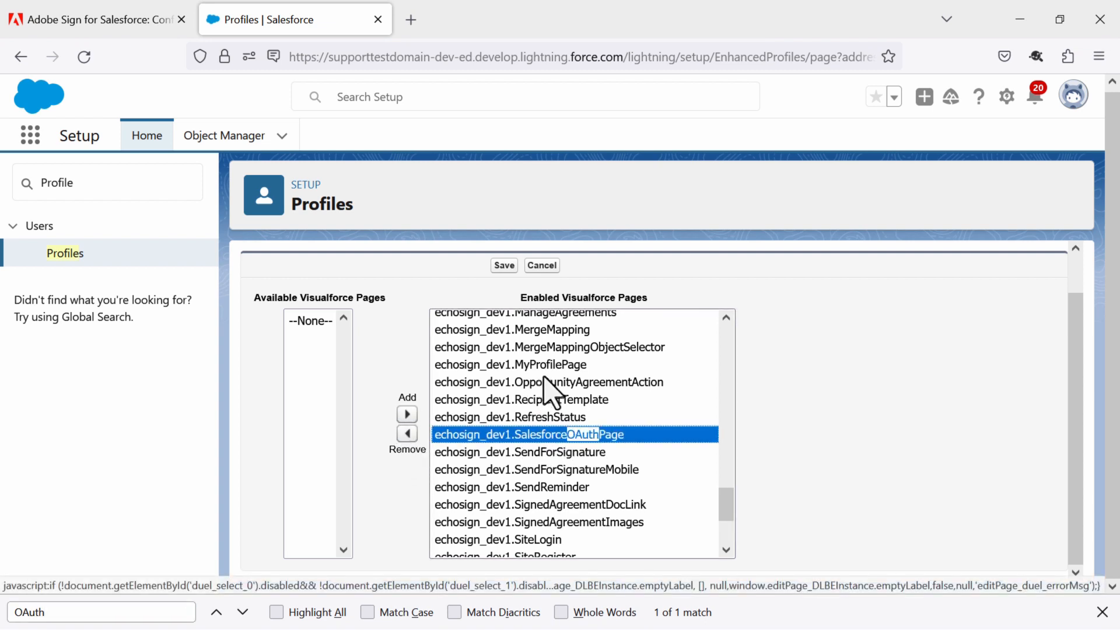
{"action": "scroll", "coordinate": [665, 450], "scroll_direction": "down", "scroll_amount": 3}
{"action": "scroll", "coordinate": [671, 452], "scroll_direction": "up", "scroll_amount": 5}
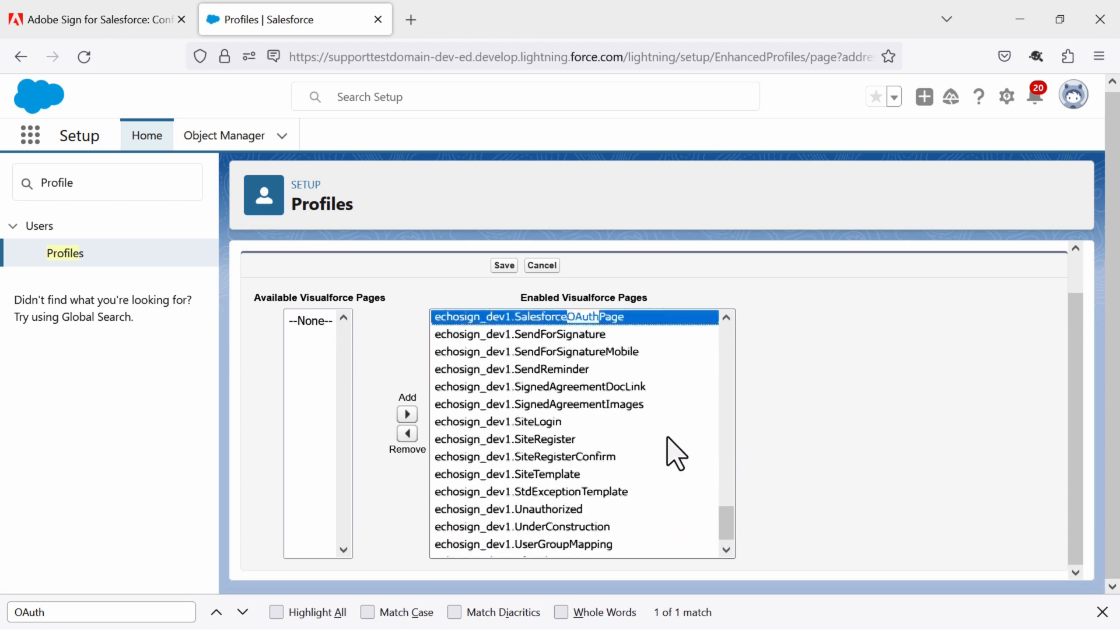
{"action": "left_click", "coordinate": [501, 268]}
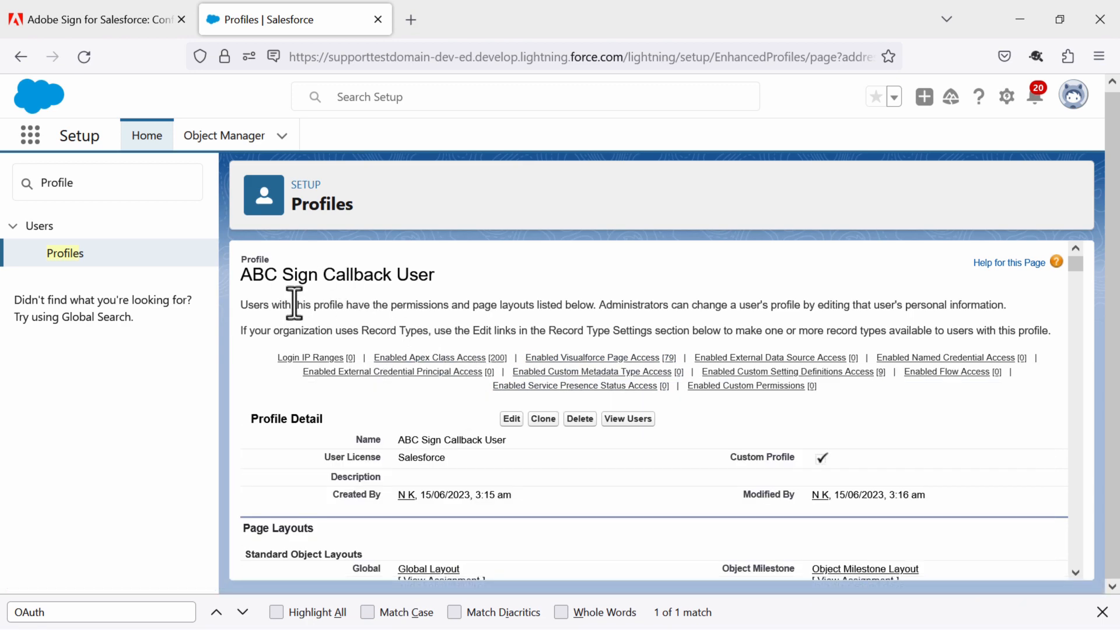
- Filter the setup menu by 'Users' to reach Profiles and Users entries
{"action": "left_click", "coordinate": [165, 187]}
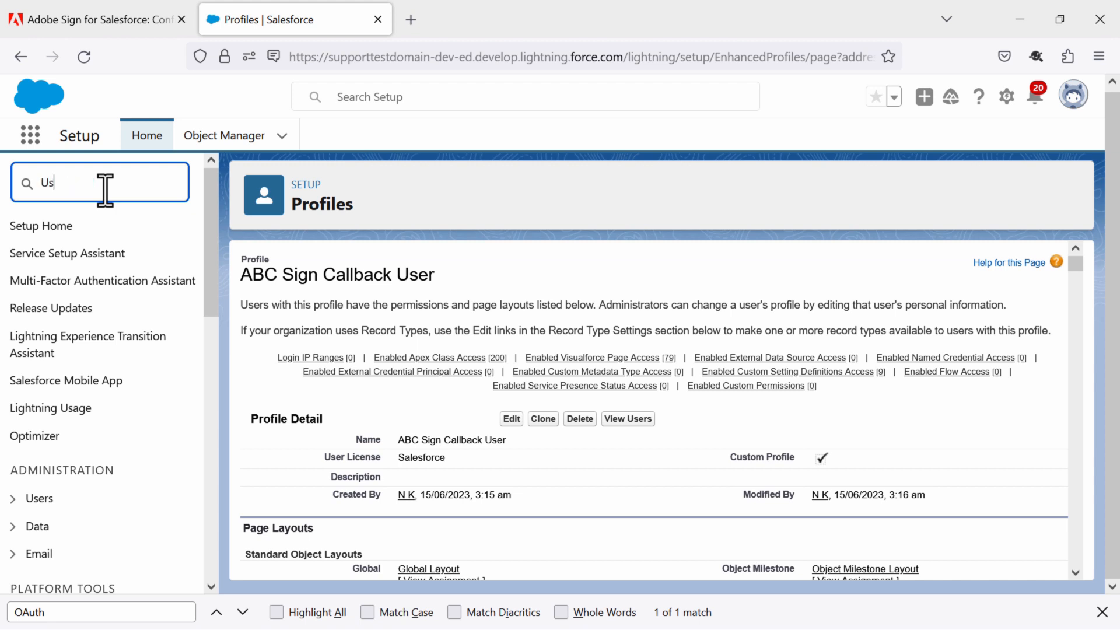
{"action": "type", "text": "User"}
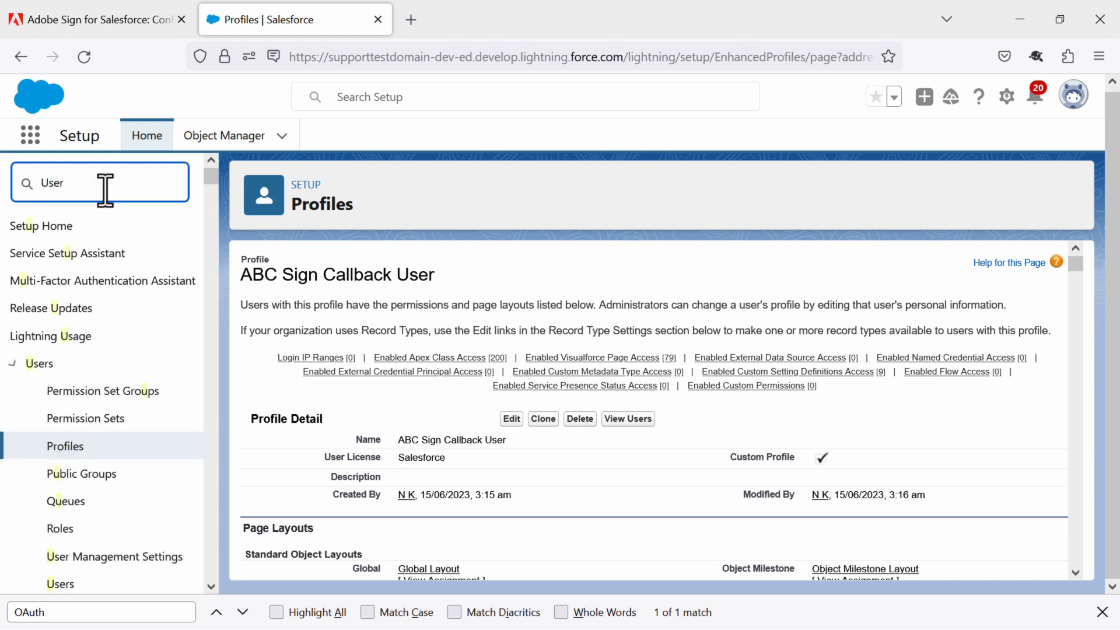
{"action": "type", "text": "s"}
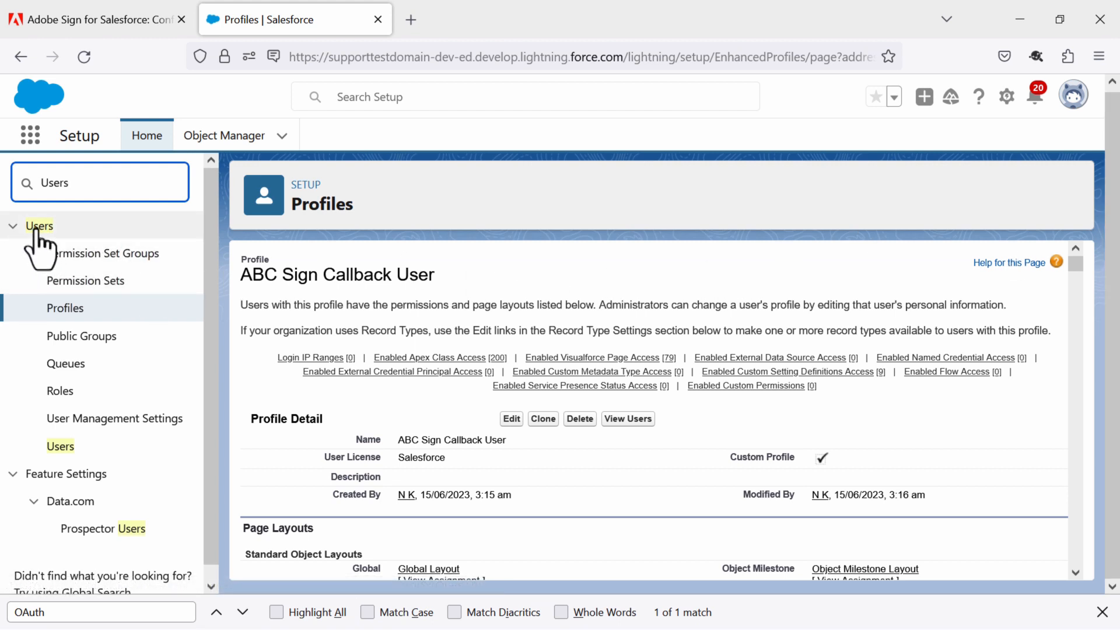
- Open the Users list and start a New User with first name 'Callback' and last name 'User'
{"action": "left_click", "coordinate": [62, 447]}
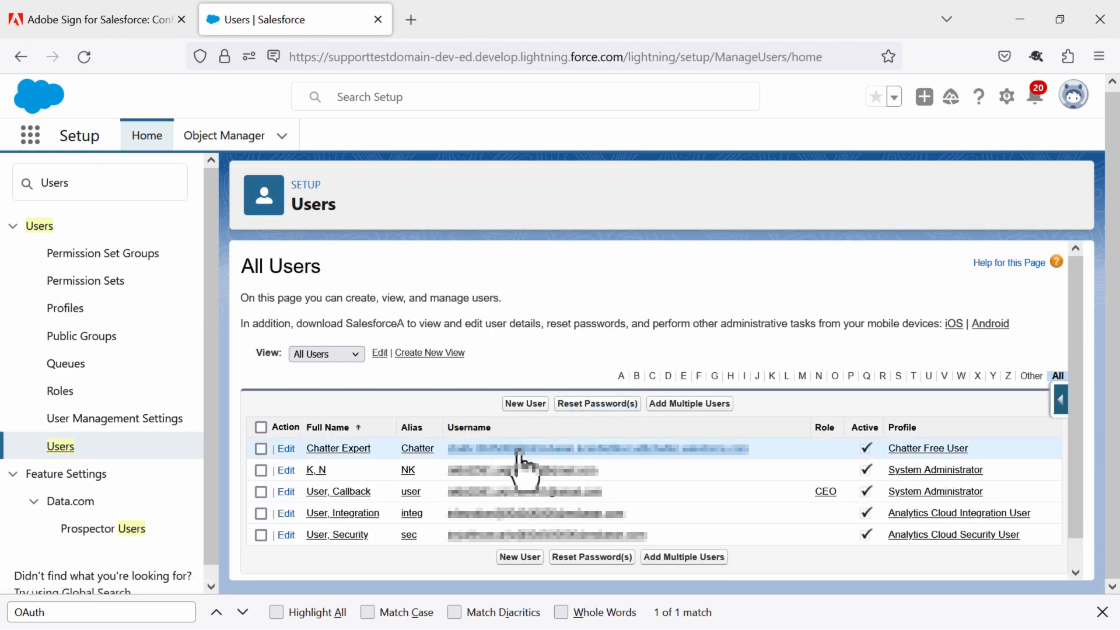
{"action": "scroll", "coordinate": [513, 452], "scroll_direction": "down", "scroll_amount": 1}
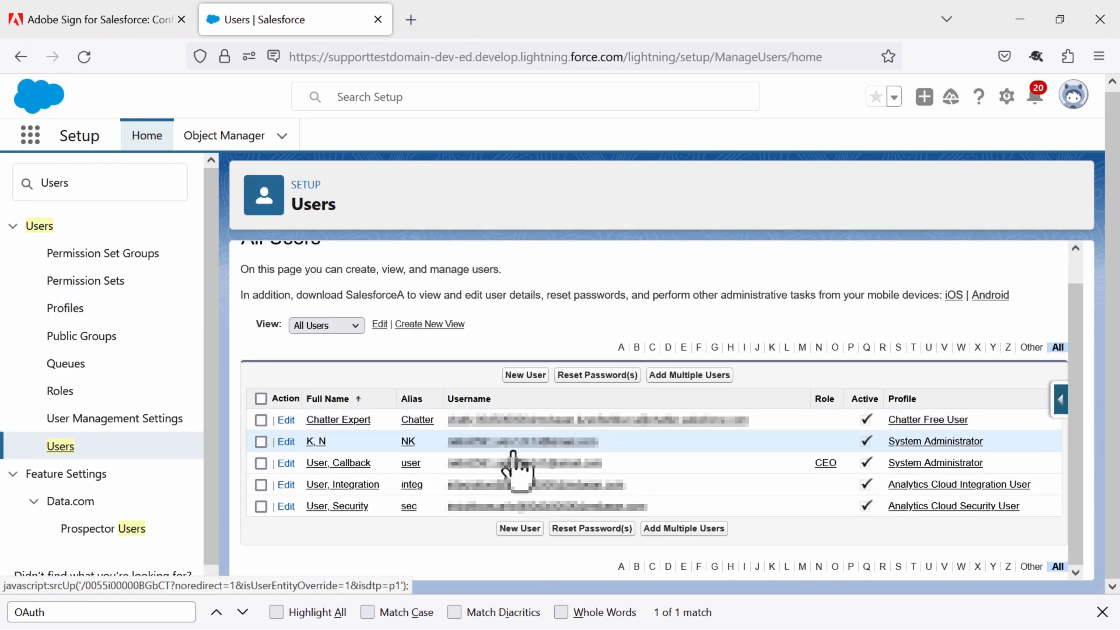
{"action": "left_click", "coordinate": [527, 376]}
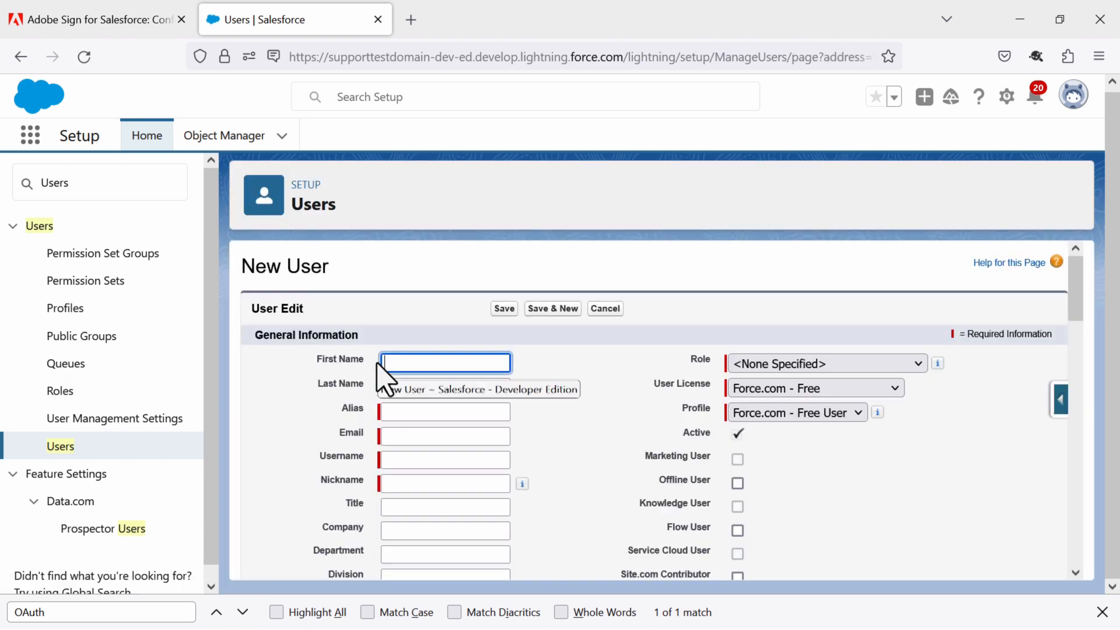
{"action": "left_click", "coordinate": [432, 366]}
{"action": "left_click", "coordinate": [555, 393]}
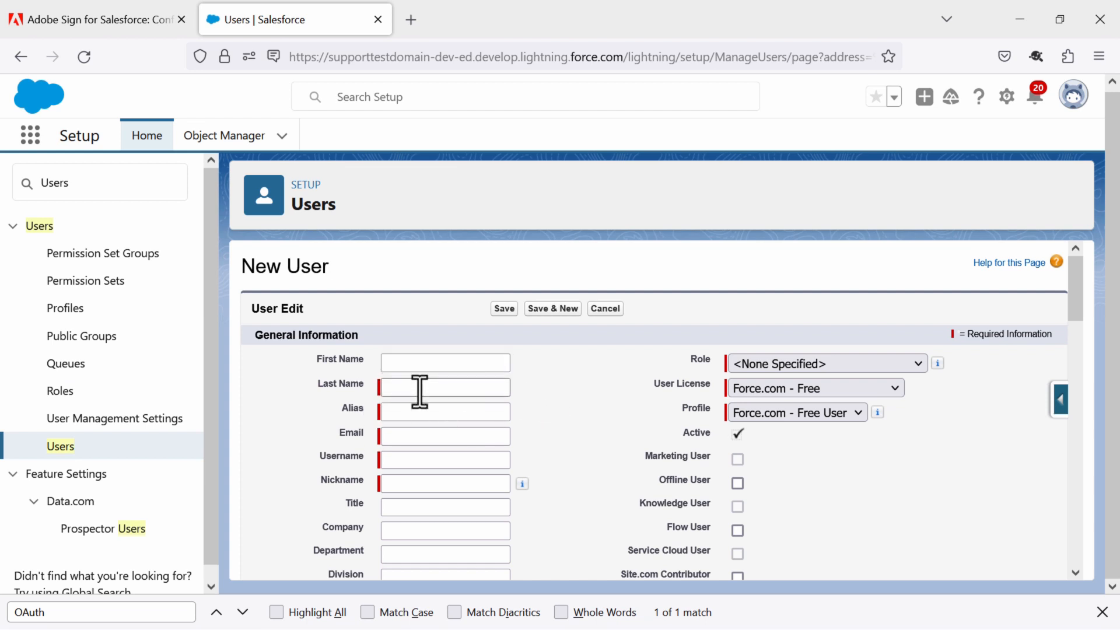
{"action": "left_click", "coordinate": [436, 364]}
{"action": "type", "text": "Callbac"}
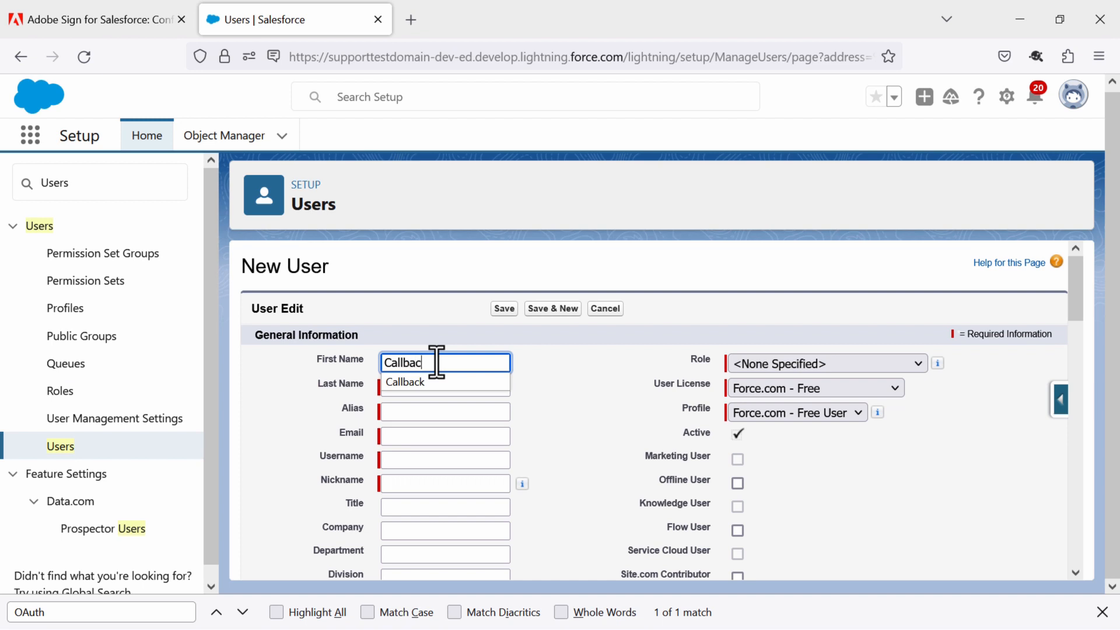
{"action": "type", "text": "k"}
{"action": "key", "text": "Tab"}
{"action": "type", "text": "Us"}
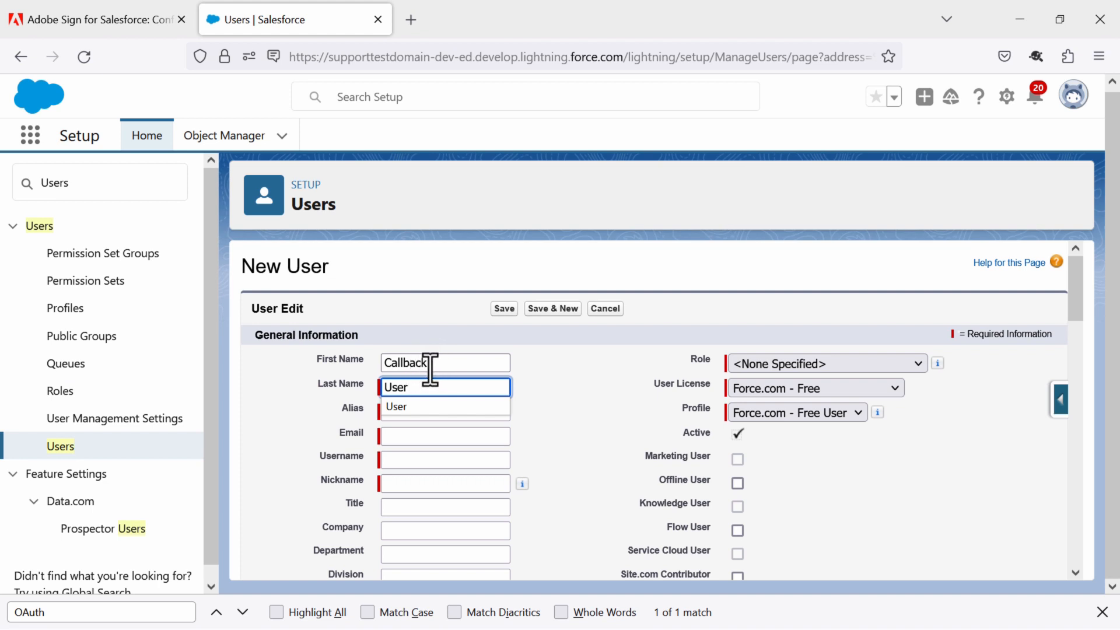
- Fill in the saved e-mail address and review the licence and profile options without changing them
{"action": "left_click", "coordinate": [400, 436]}
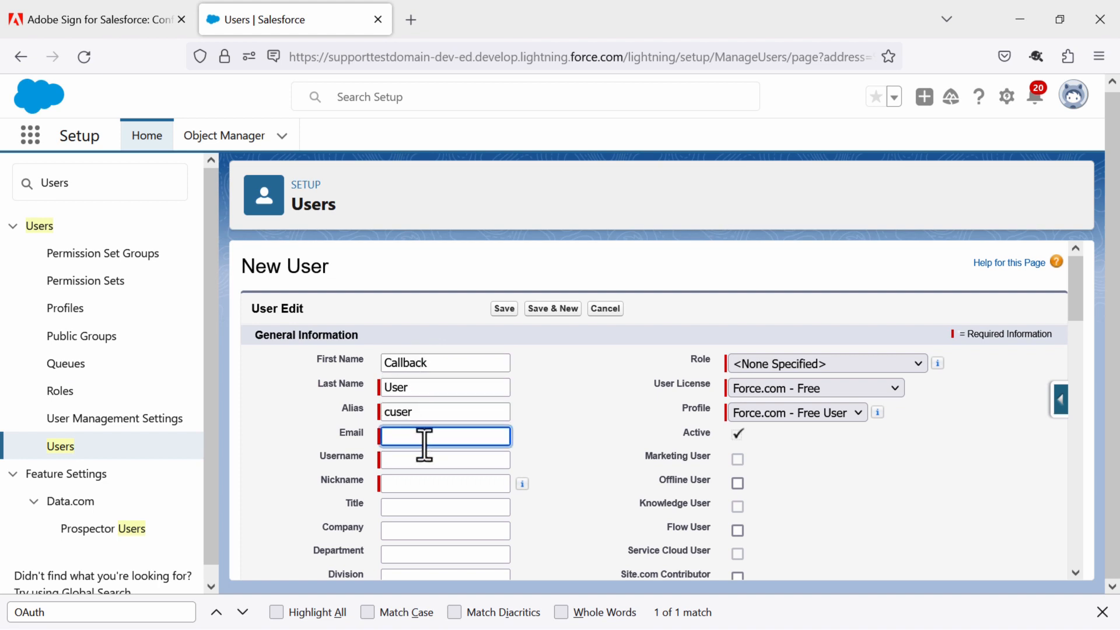
{"action": "type", "text": "sa"}
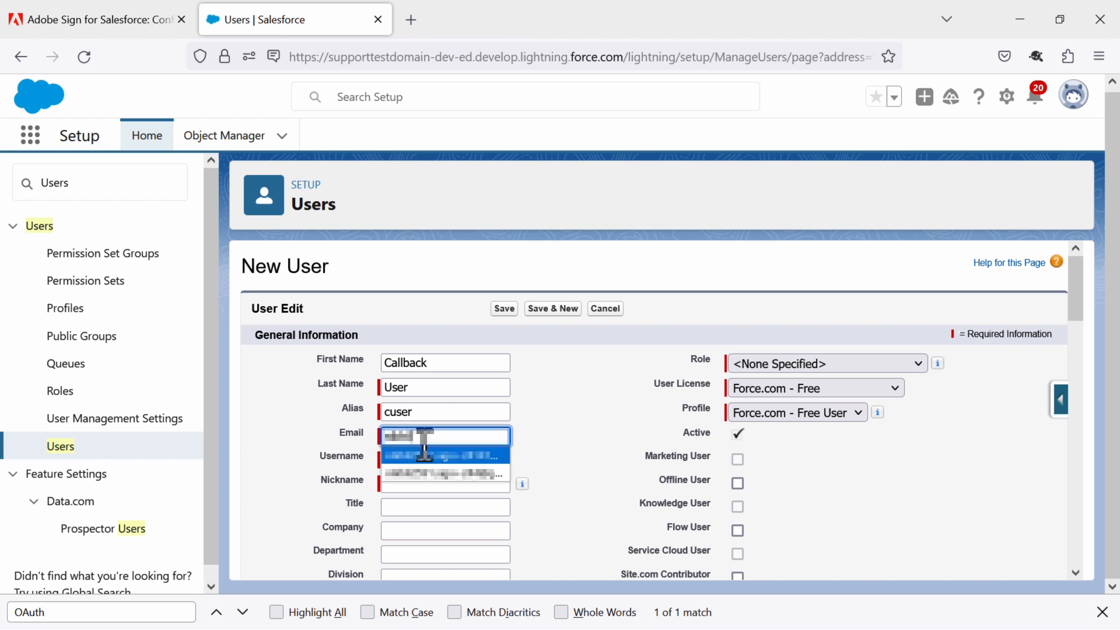
{"action": "left_click", "coordinate": [424, 454]}
{"action": "left_click", "coordinate": [424, 454]}
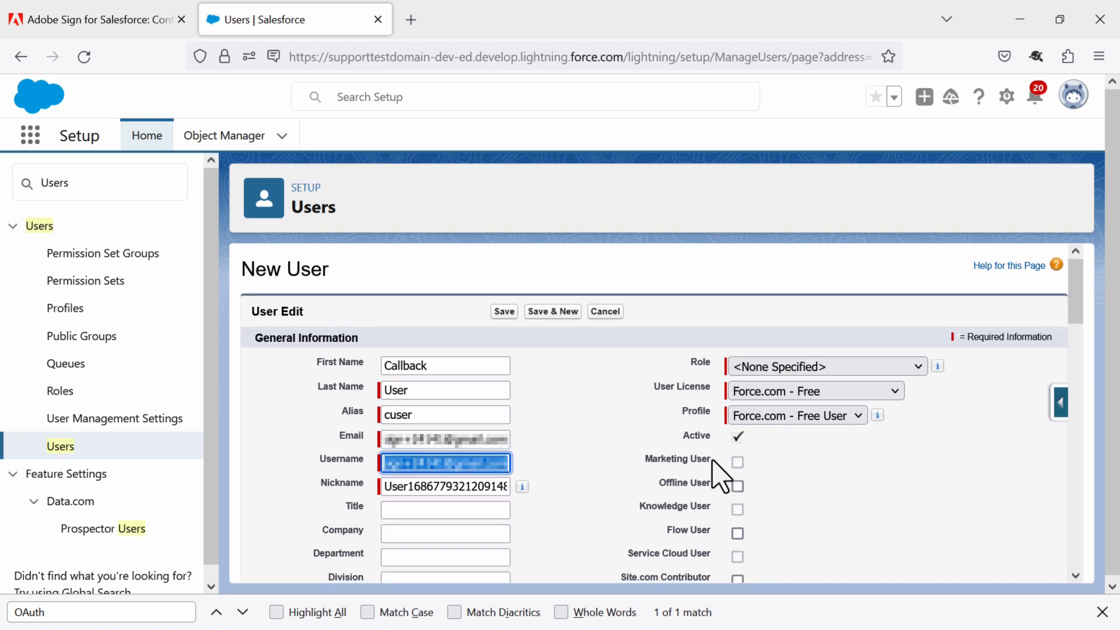
{"action": "left_click", "coordinate": [837, 401]}
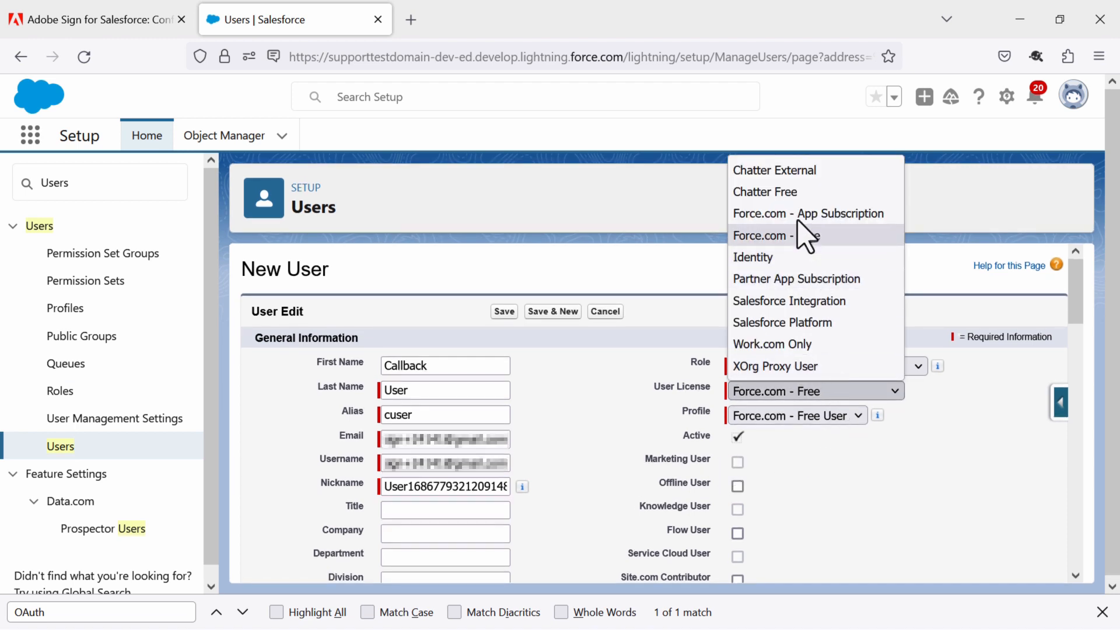
{"action": "left_click", "coordinate": [767, 419]}
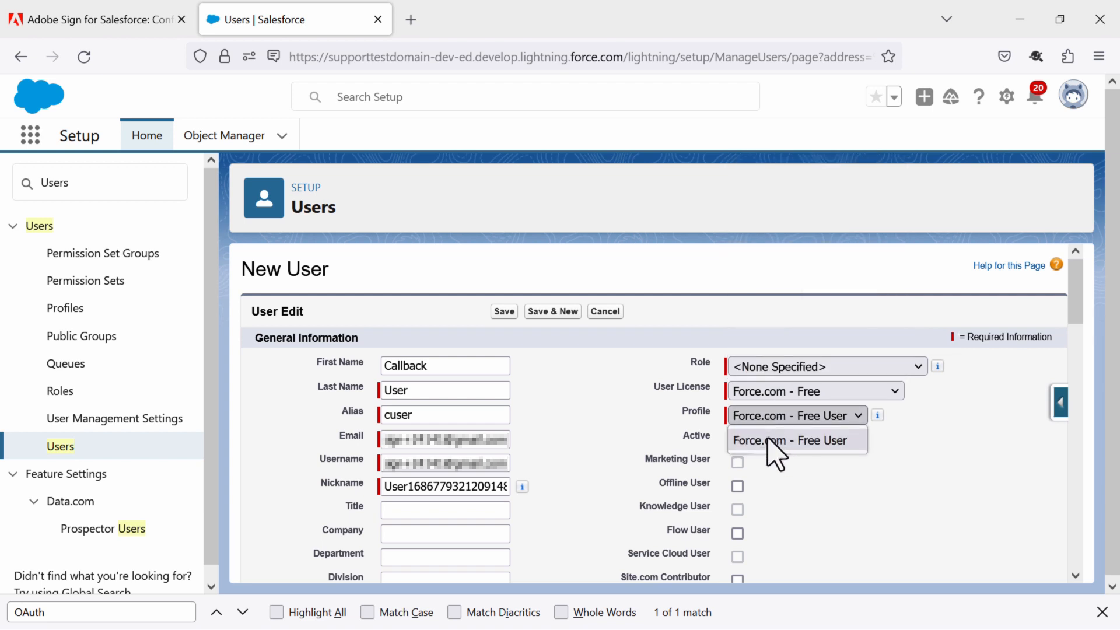
{"action": "left_click", "coordinate": [615, 414]}
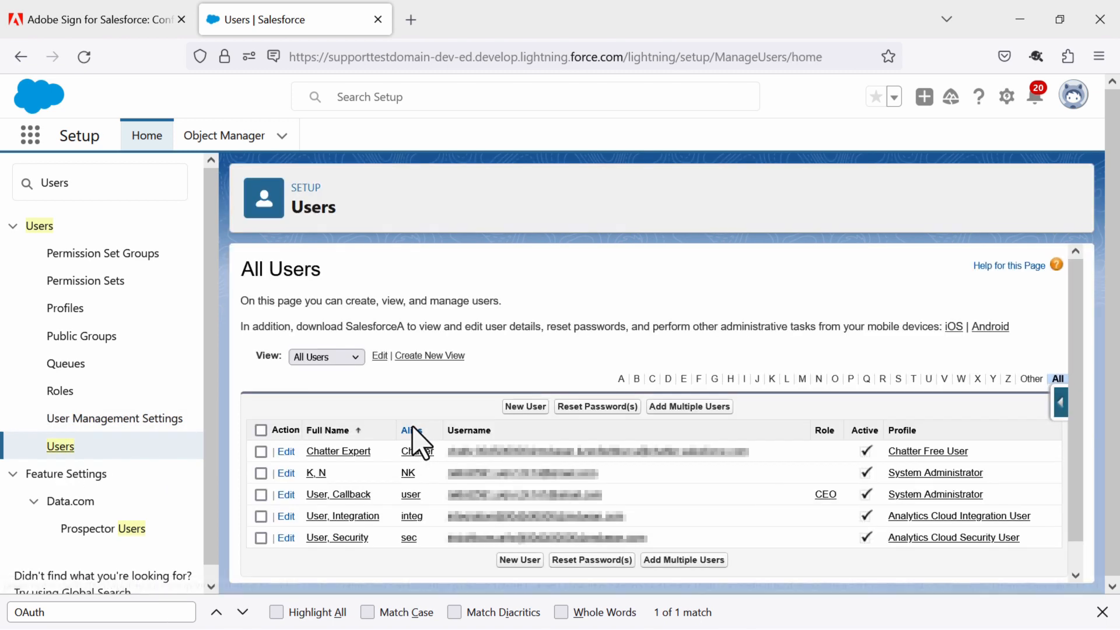
{"action": "scroll", "coordinate": [412, 428], "scroll_direction": "down", "scroll_amount": 2}
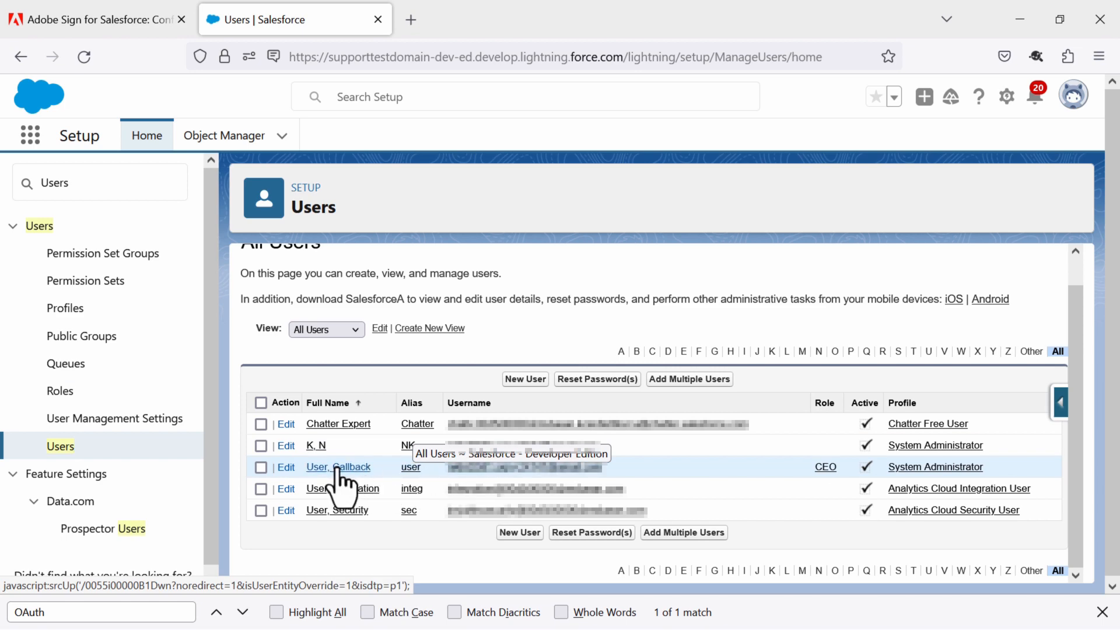
{"action": "left_click", "coordinate": [337, 469]}
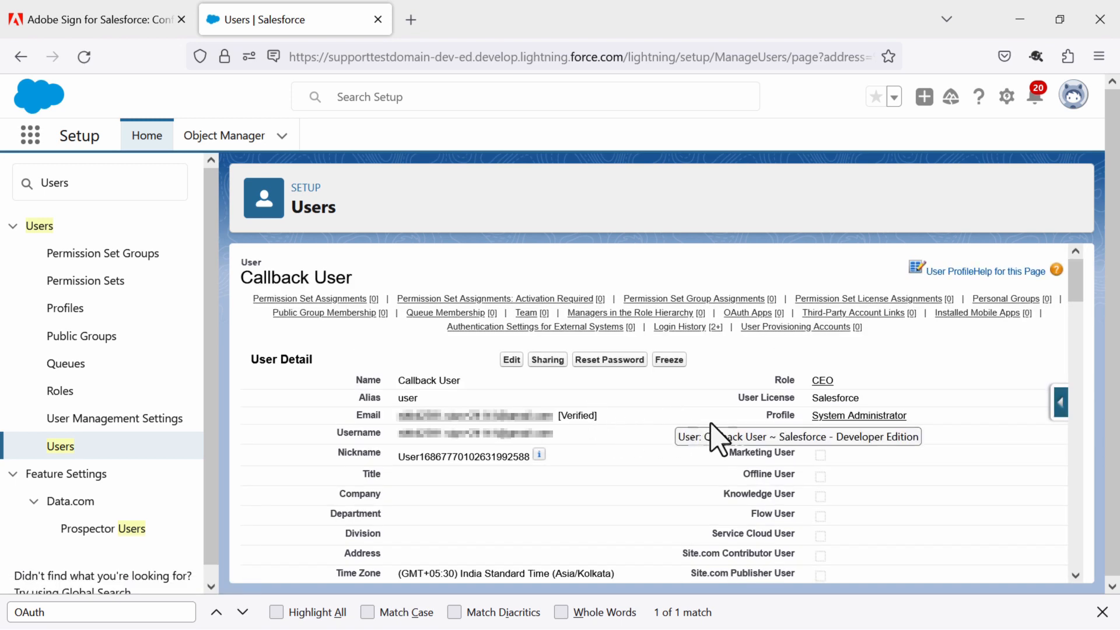
{"action": "left_click", "coordinate": [512, 360]}
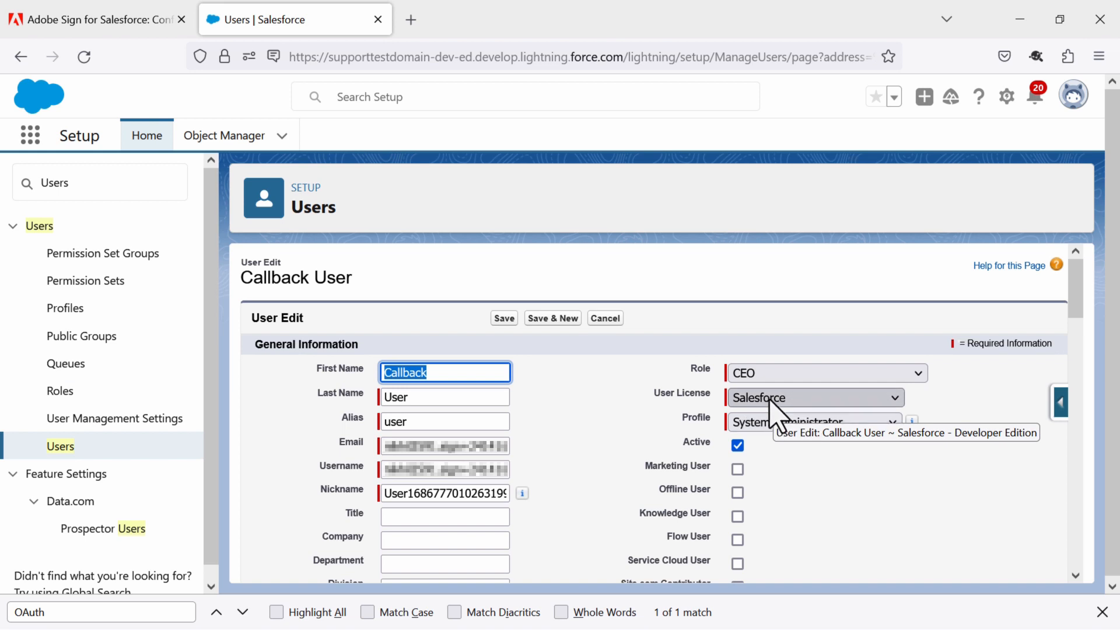
{"action": "left_click", "coordinate": [768, 422]}
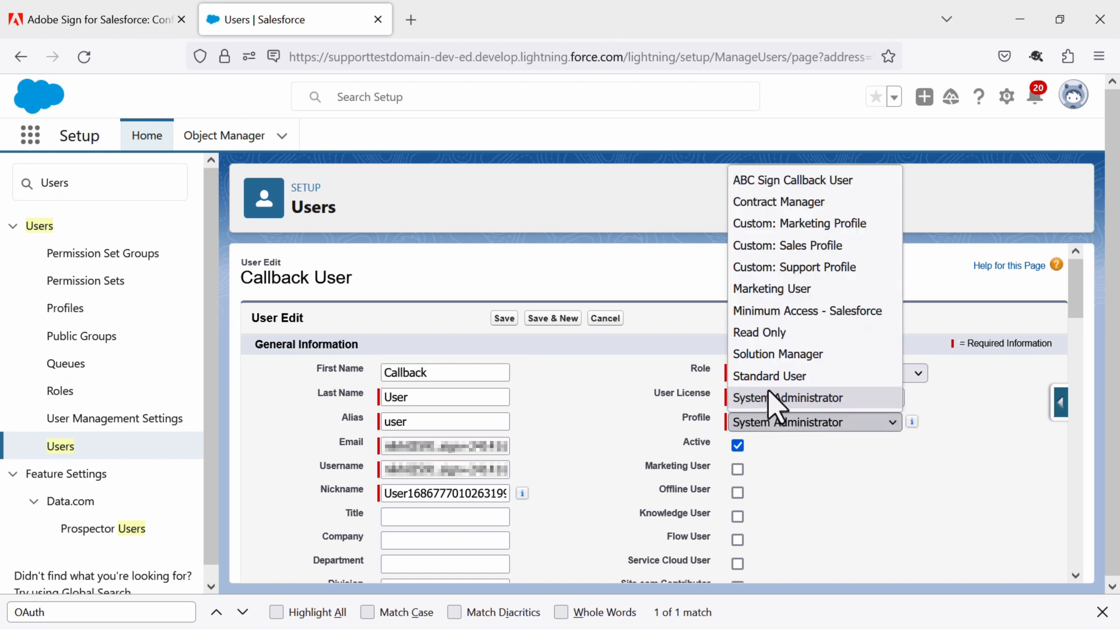
{"action": "left_click", "coordinate": [780, 181]}
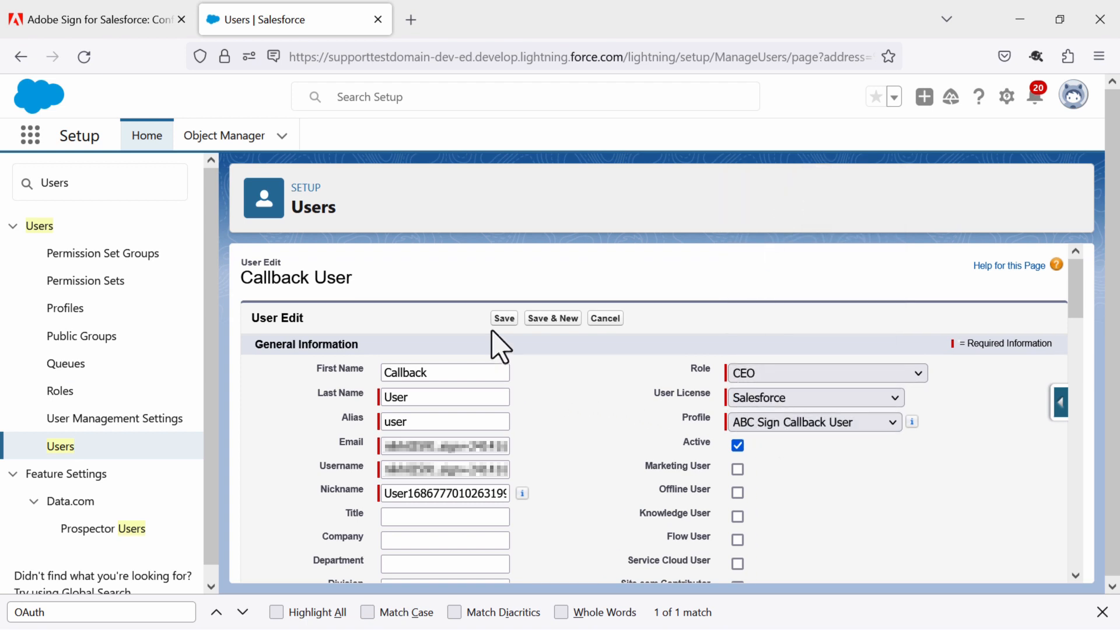
{"action": "left_click", "coordinate": [503, 320]}
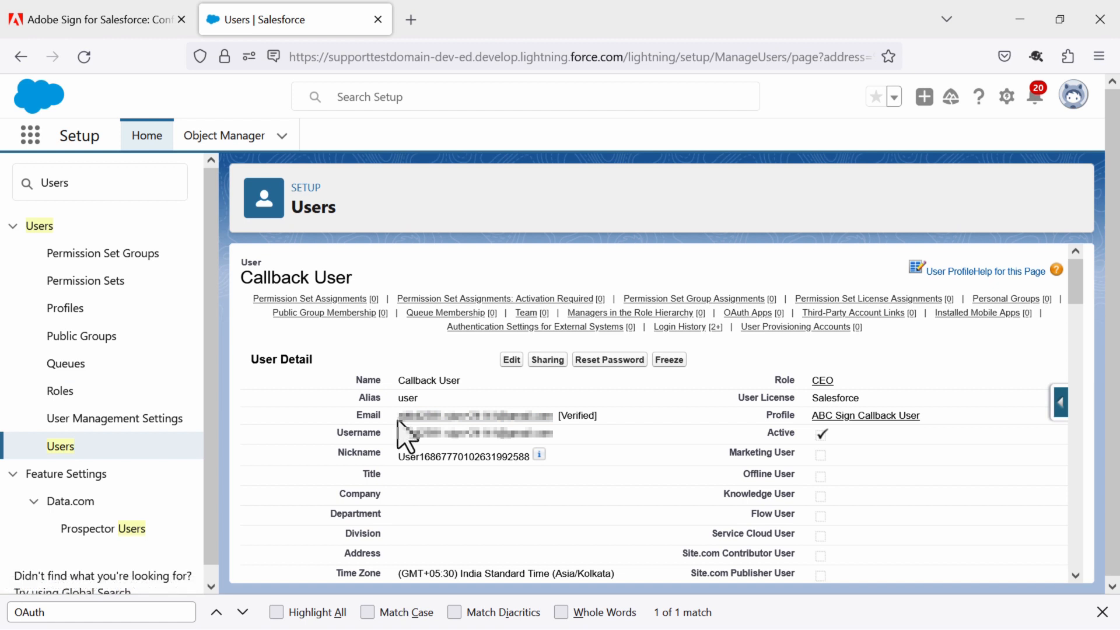
- Load secure.adobesign.com/public/login in a new Firefox tab
{"action": "left_click", "coordinate": [403, 21]}
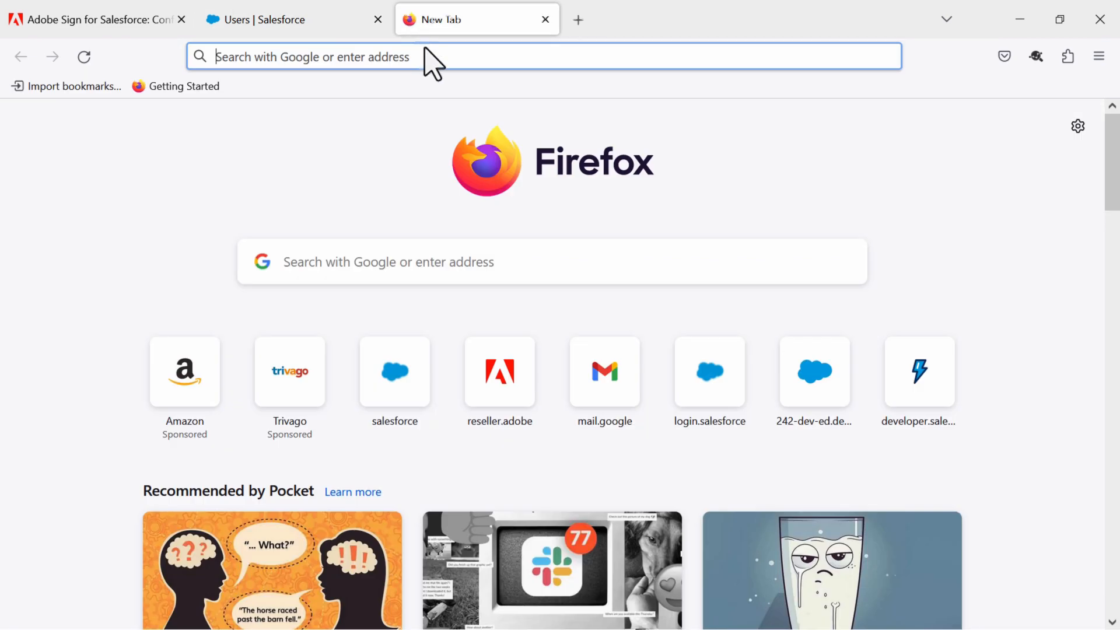
{"action": "type", "text": "https://secure.adobesign.com/public/static/oauthDoc.jsp"}
{"action": "type", "text": "se"}
{"action": "key", "text": "Right"}
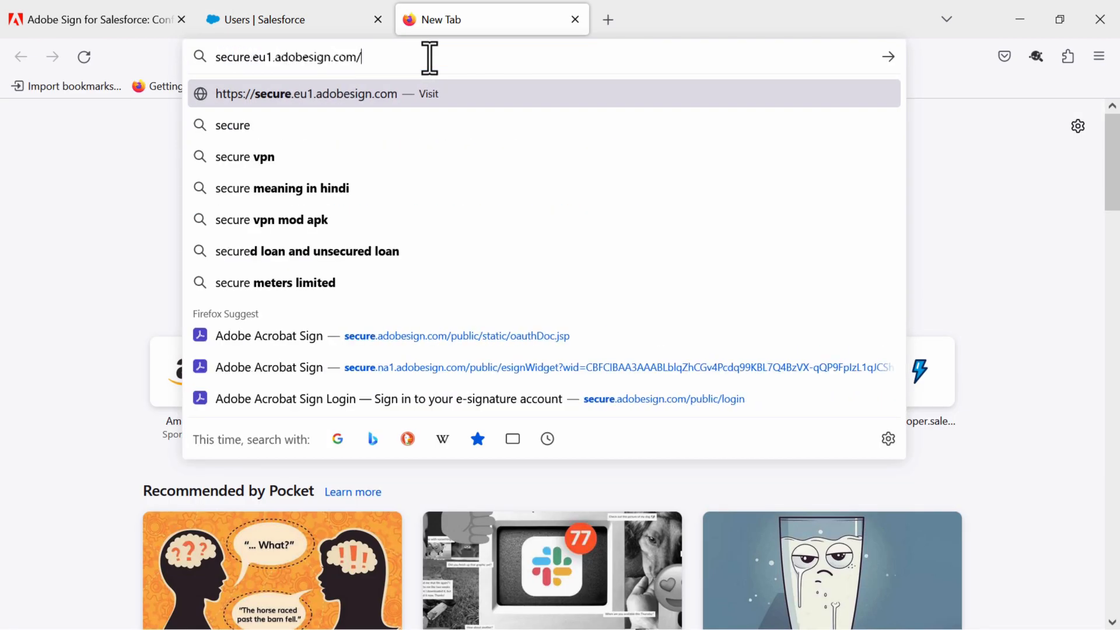
{"action": "type", "text": "p"}
{"action": "key", "text": "Right"}
{"action": "type", "text": "l"}
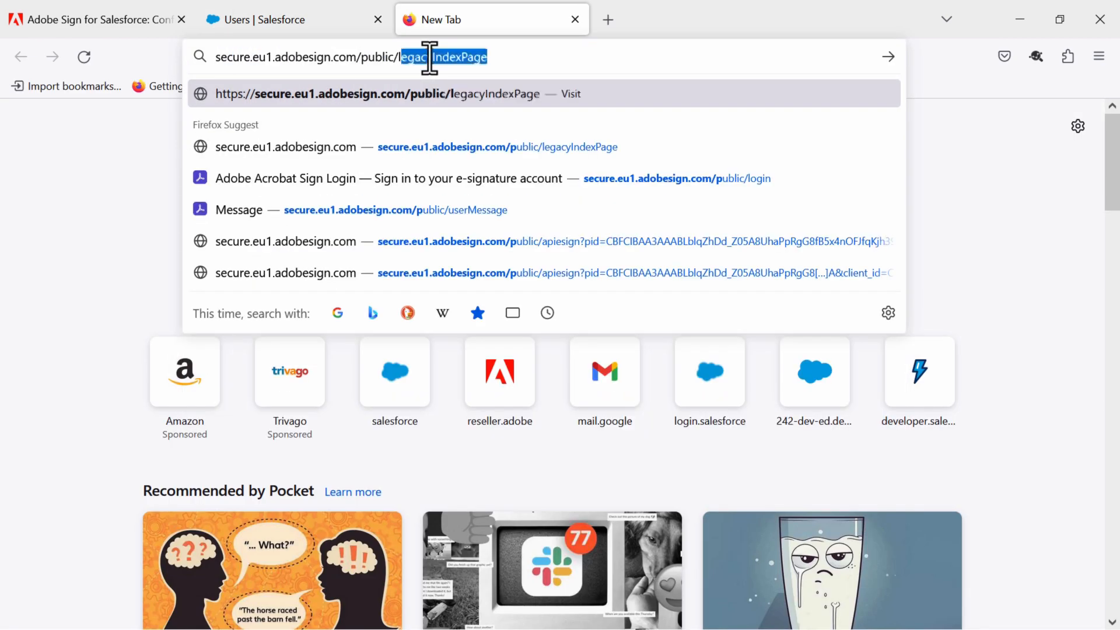
{"action": "type", "text": "ogin"}
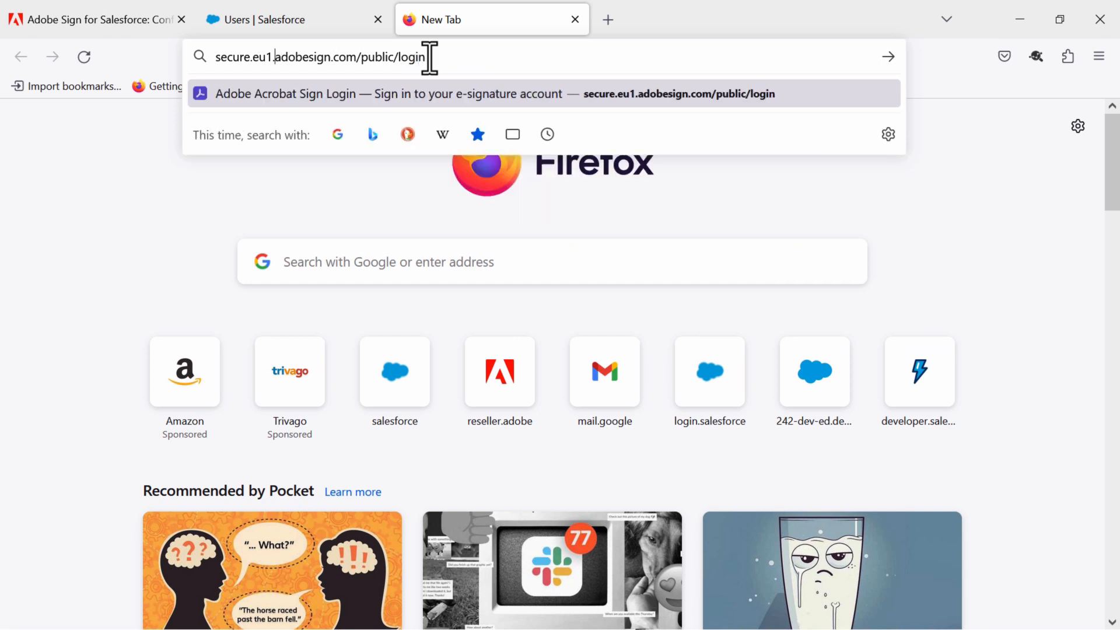
{"action": "key", "text": "BackSpace"}
{"action": "key", "text": "BackSpace"}
{"action": "key", "text": "BackSpace"}
{"action": "key", "text": "BackSpace"}
{"action": "key", "text": "Return"}
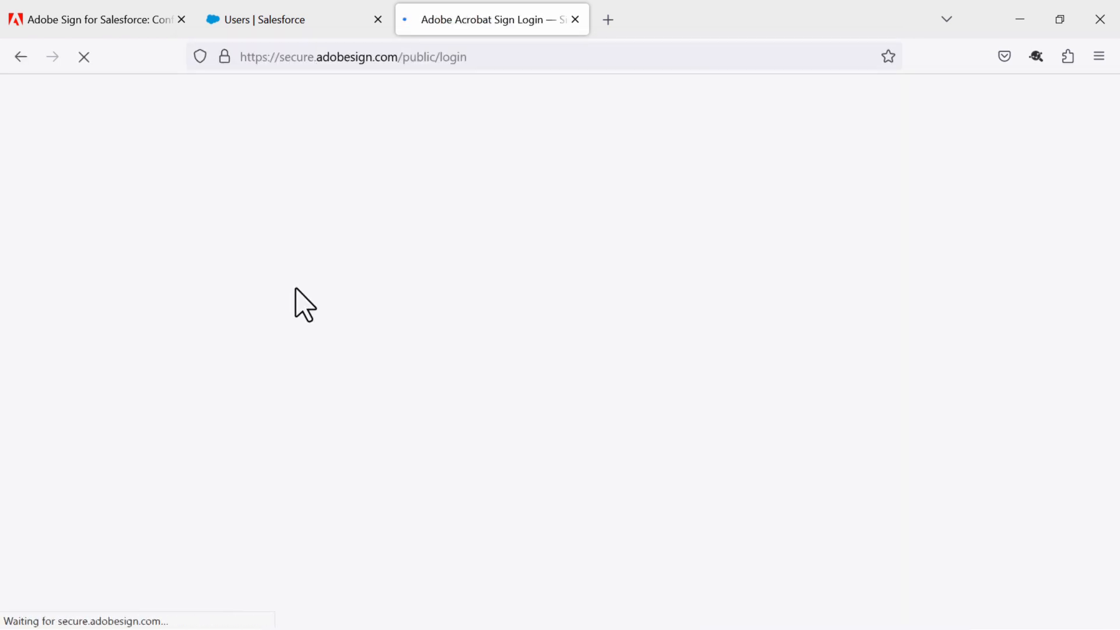
- Sign in to Adobe Acrobat Sign with the account e-mail and password, declining Firefox's save-login offer
{"action": "left_click", "coordinate": [308, 233]}
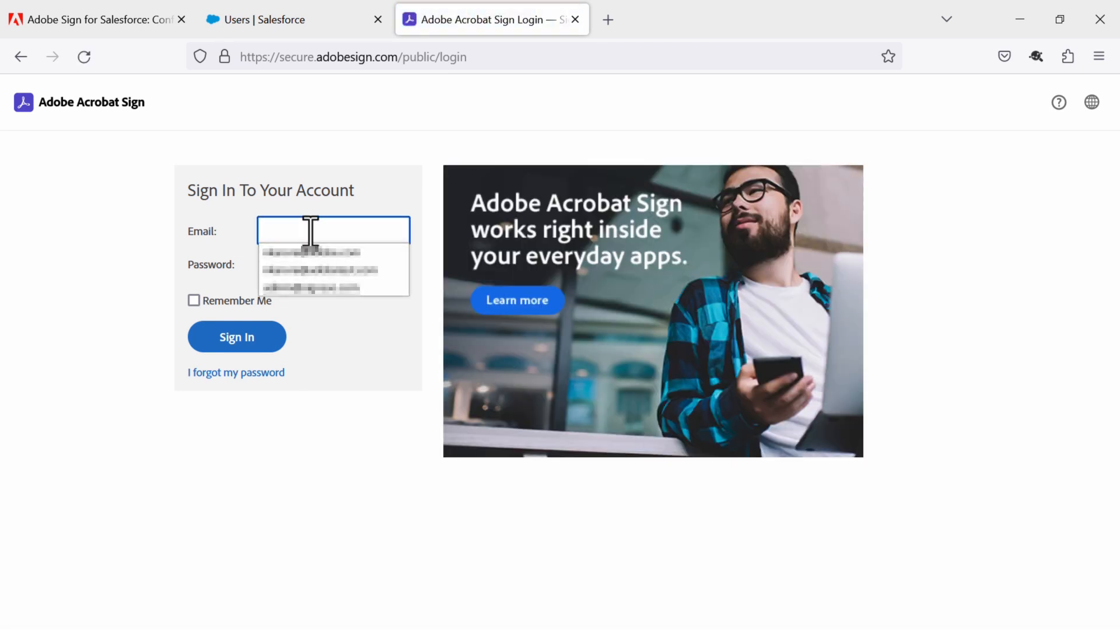
{"action": "type", "text": "ad"}
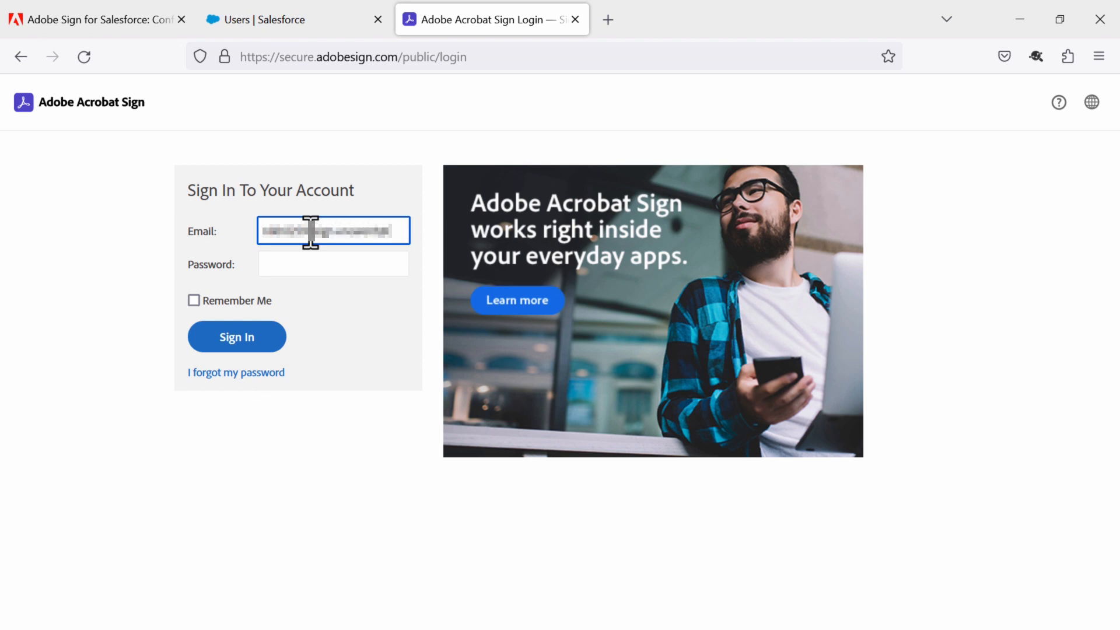
{"action": "type", "text": "gmail.com"}
{"action": "key", "text": "Tab"}
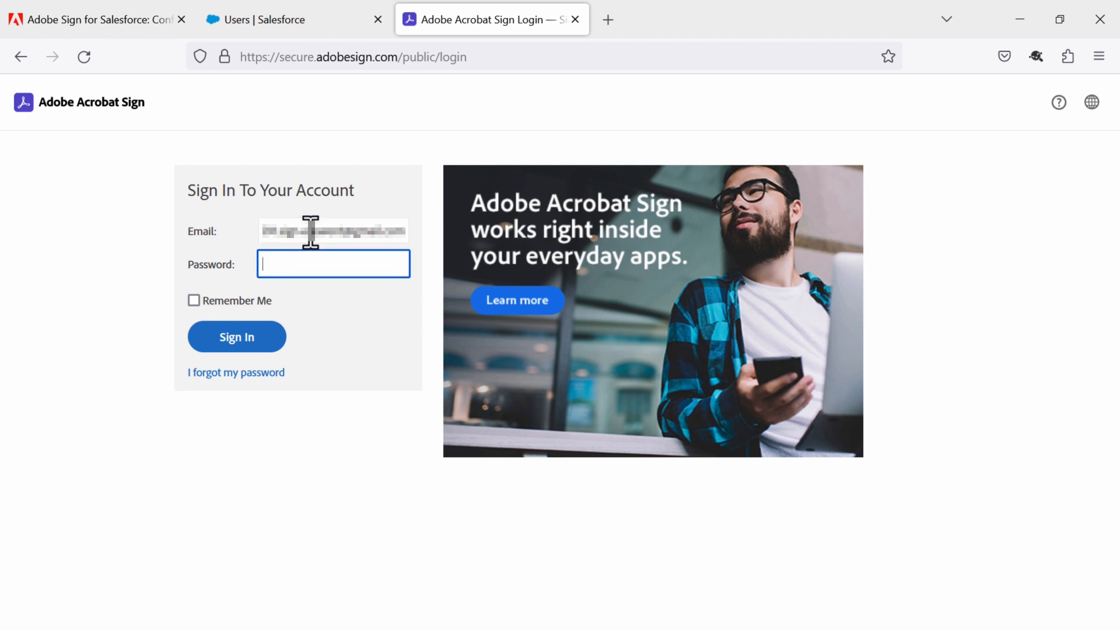
{"action": "type", "text": "•"}
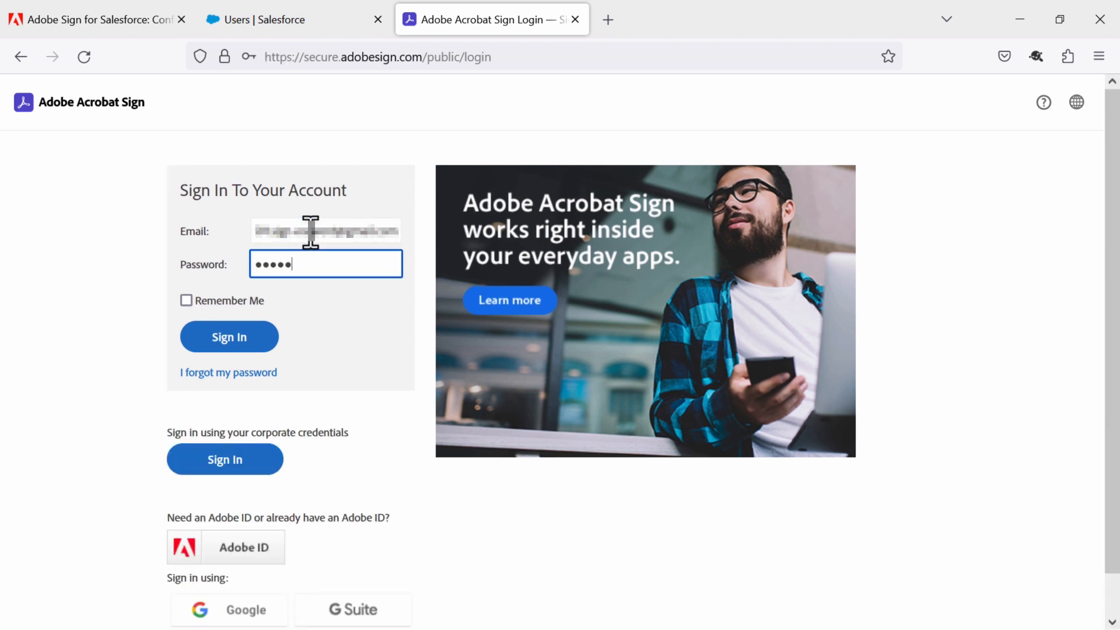
{"action": "key", "text": "Return"}
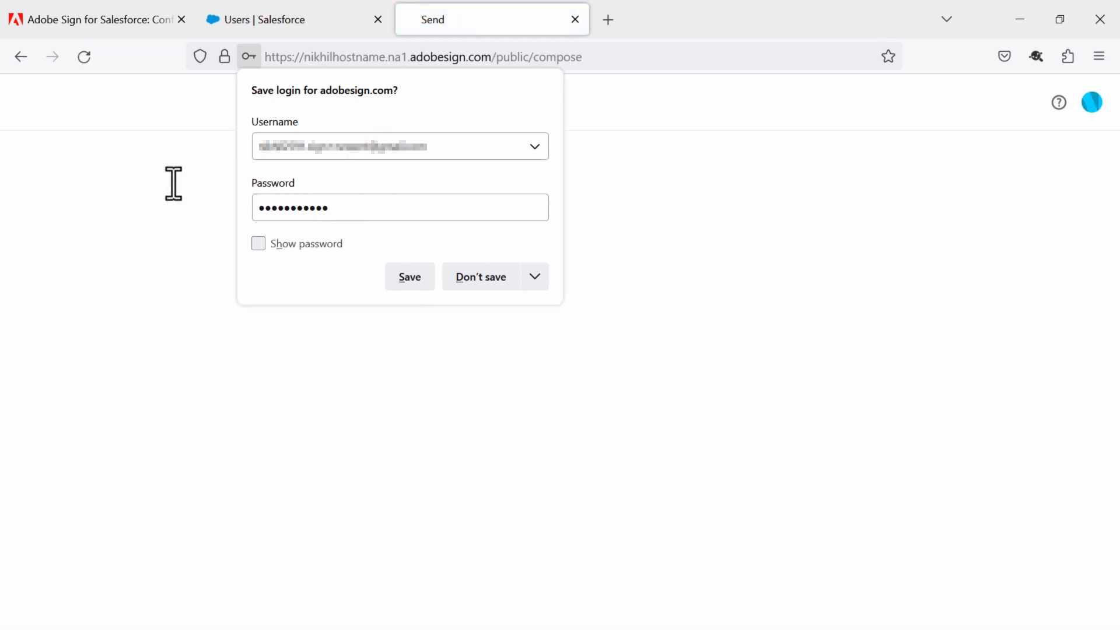
{"action": "left_click", "coordinate": [505, 273]}
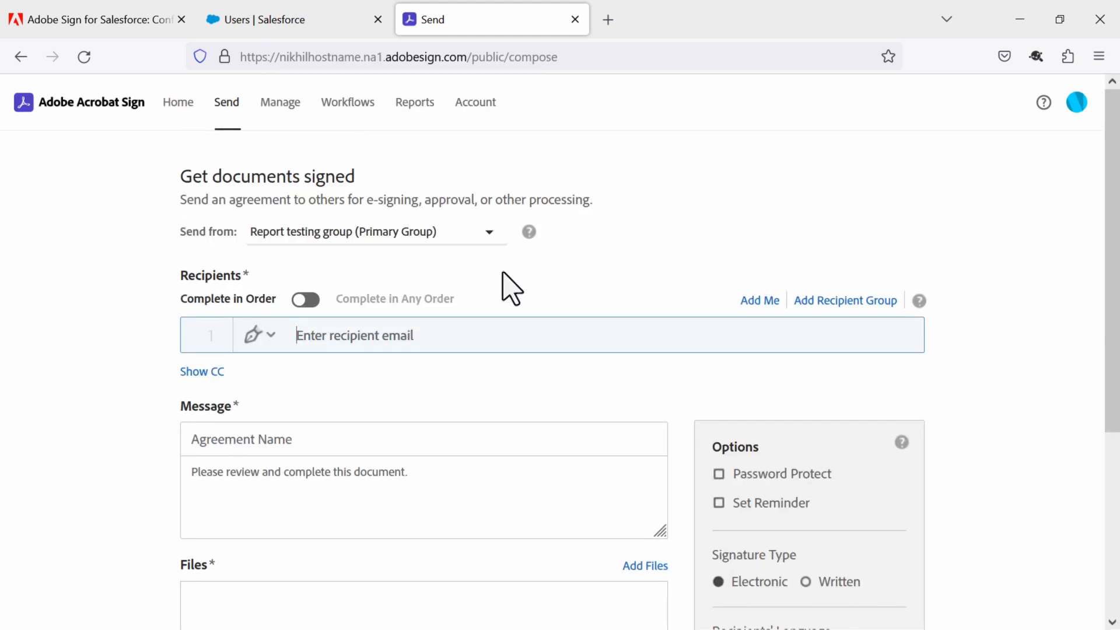
{"action": "left_click", "coordinate": [475, 105]}
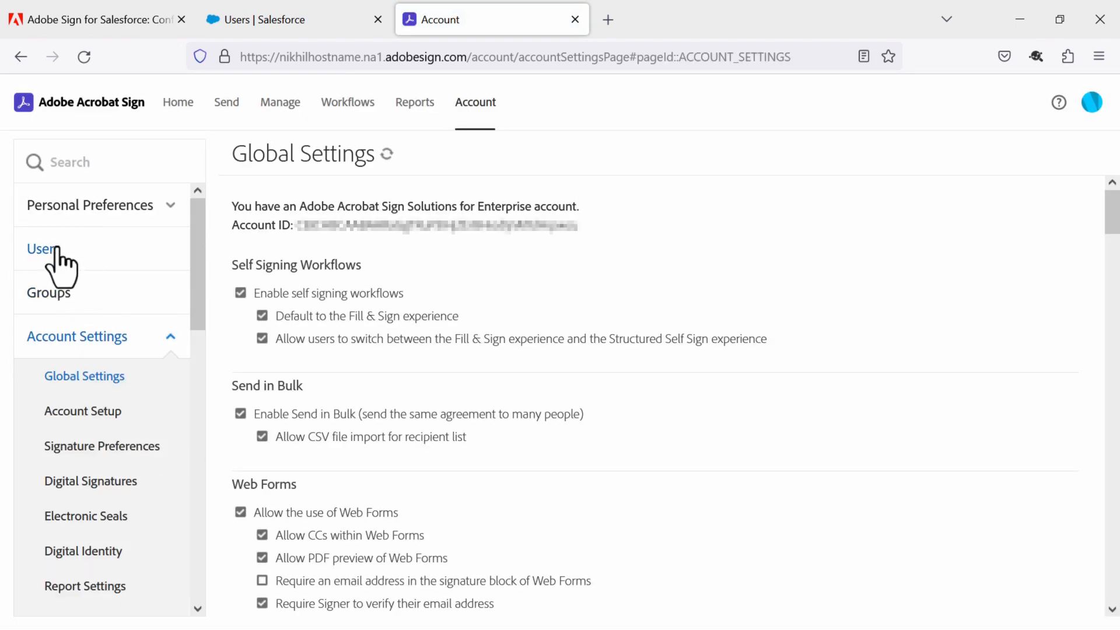
{"action": "left_click", "coordinate": [56, 249]}
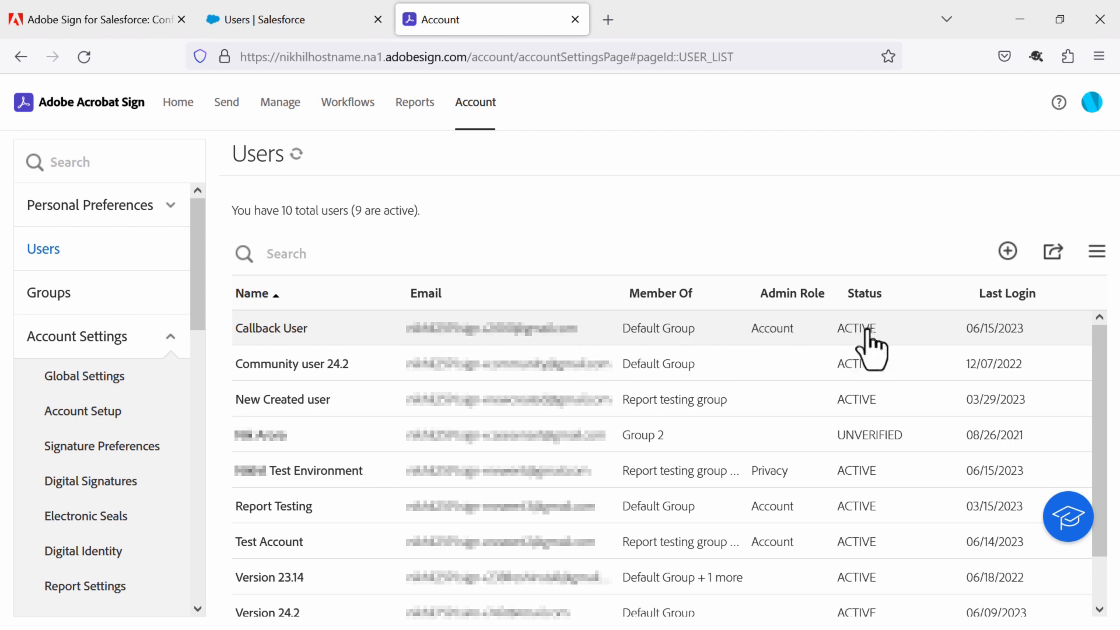
{"action": "left_click", "coordinate": [577, 342]}
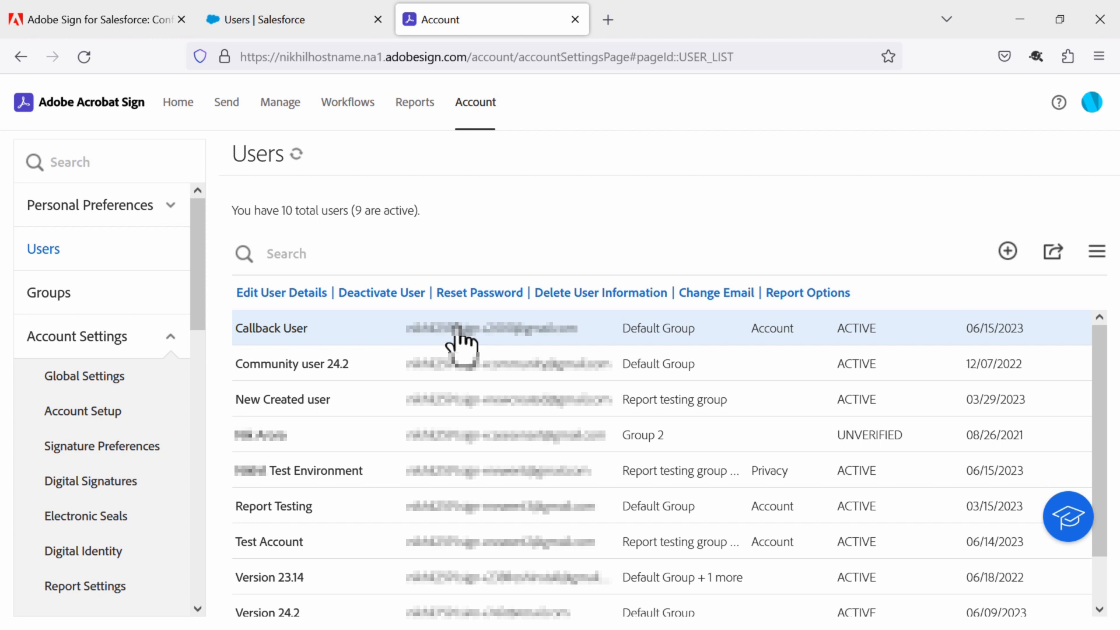
{"action": "left_click", "coordinate": [283, 24]}
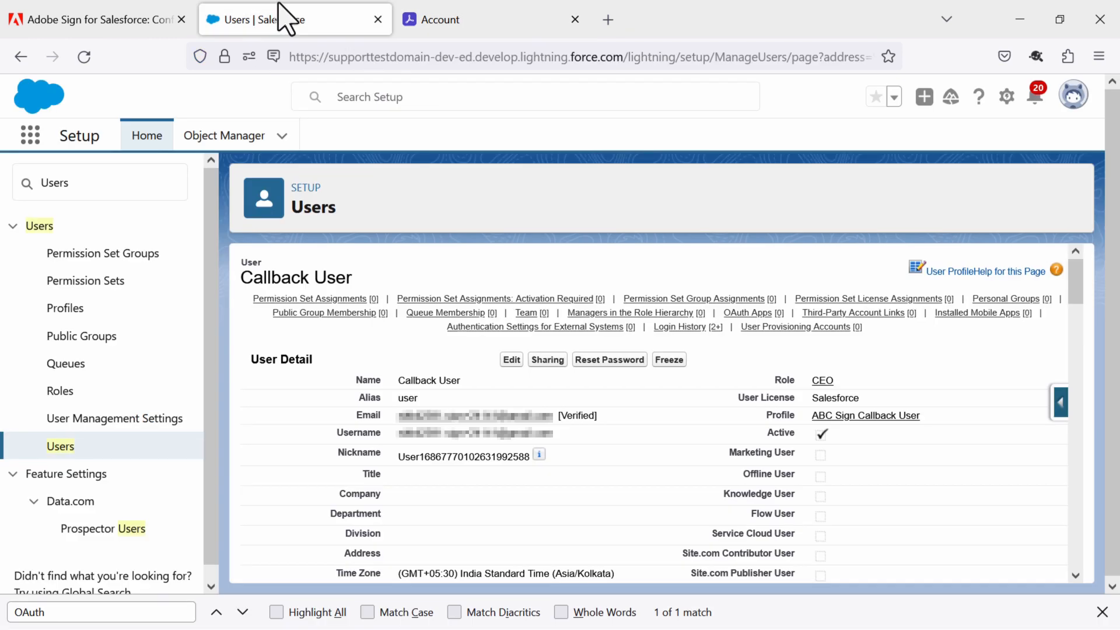
{"action": "left_click", "coordinate": [531, 22]}
- Sign out of Adobe Acrobat Sign and close its login tab
{"action": "left_click", "coordinate": [1091, 105]}
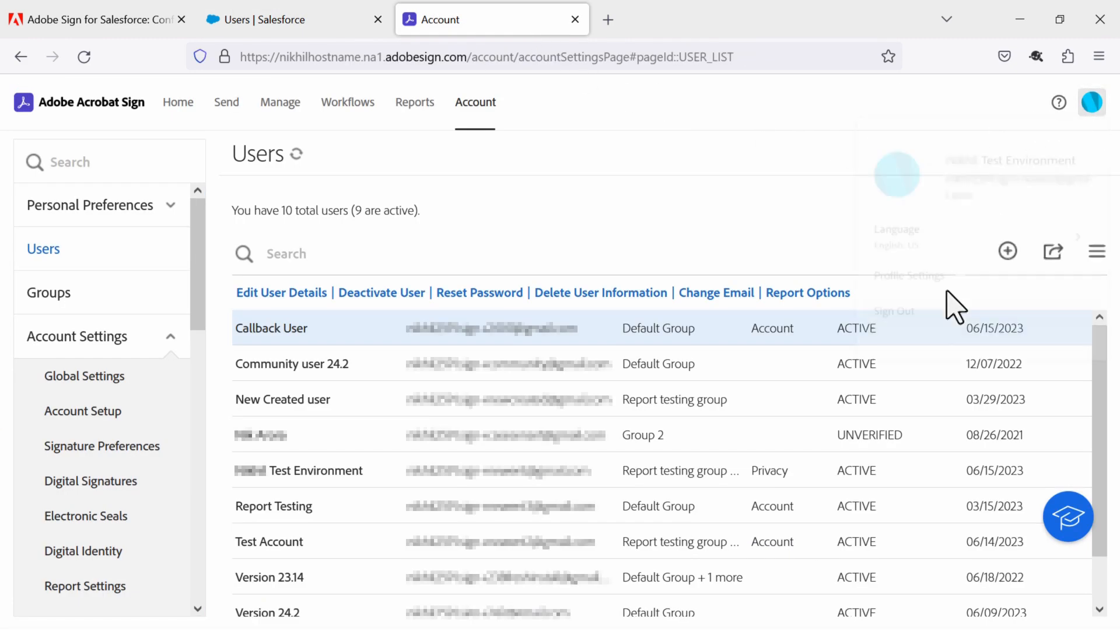
{"action": "left_click", "coordinate": [900, 341]}
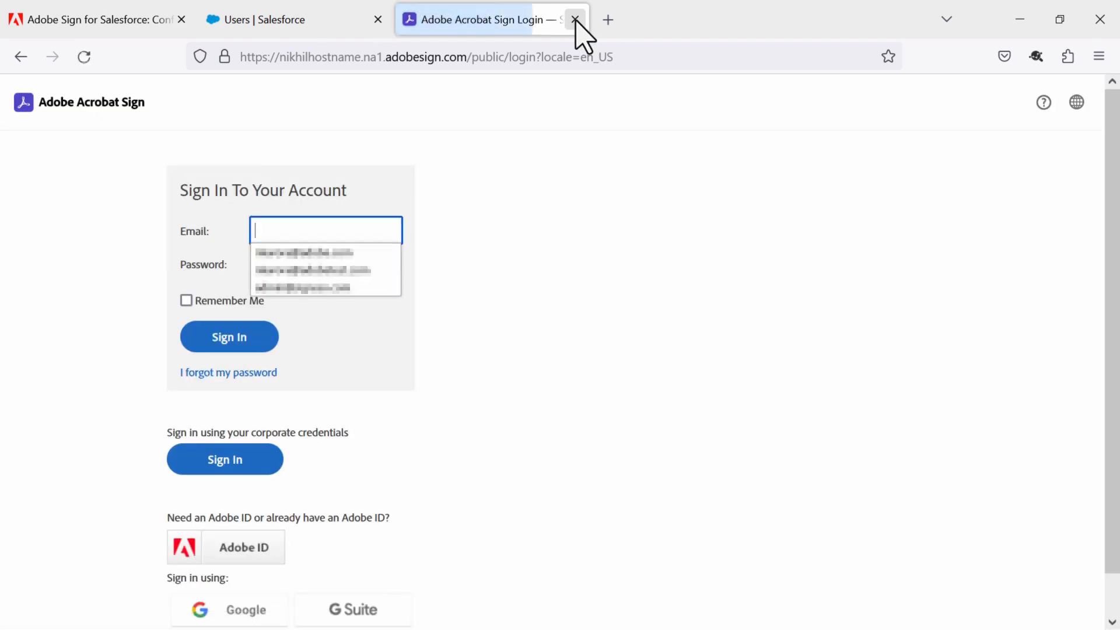
{"action": "left_click", "coordinate": [577, 19]}
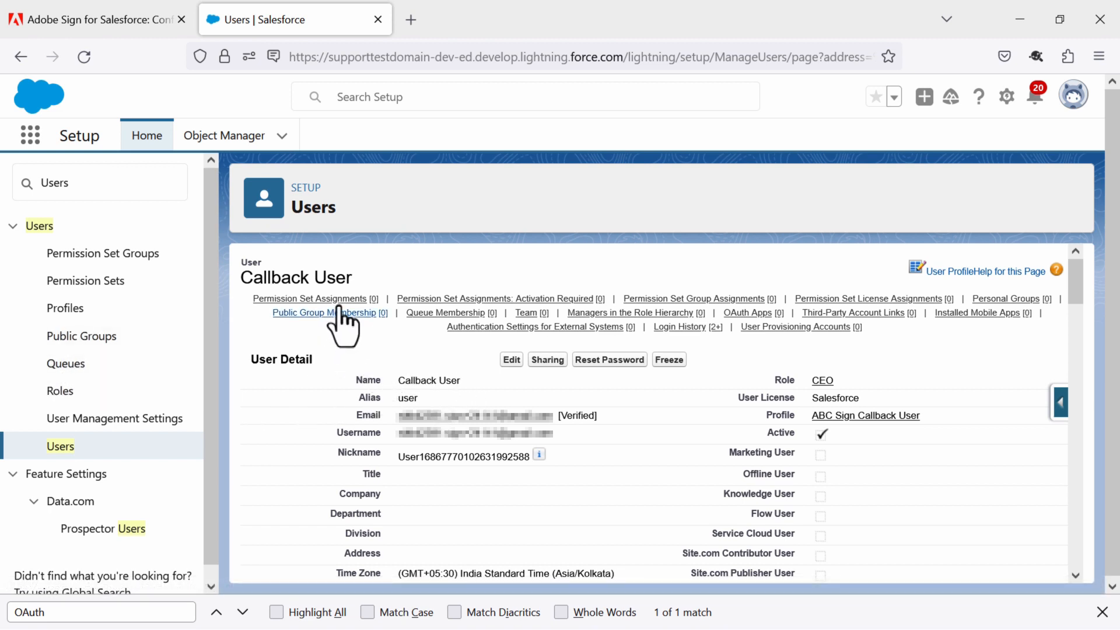
- Add Adobe Acrobat Sign Integration User to the Callback User's enabled permission sets and save
{"action": "mouse_move", "coordinate": [341, 302]}
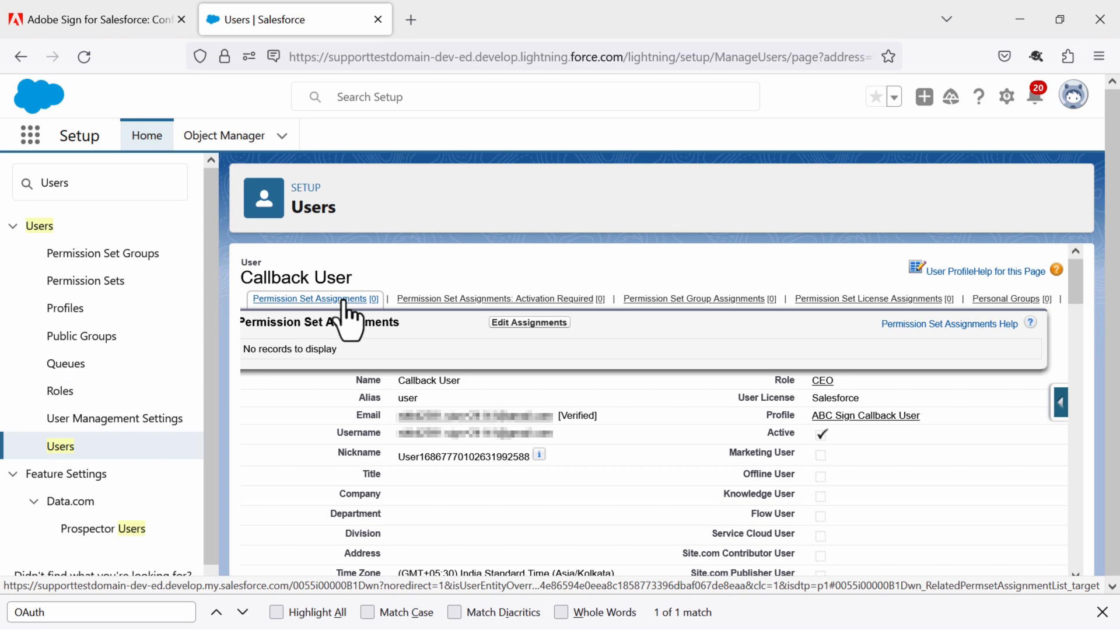
{"action": "left_click", "coordinate": [344, 298]}
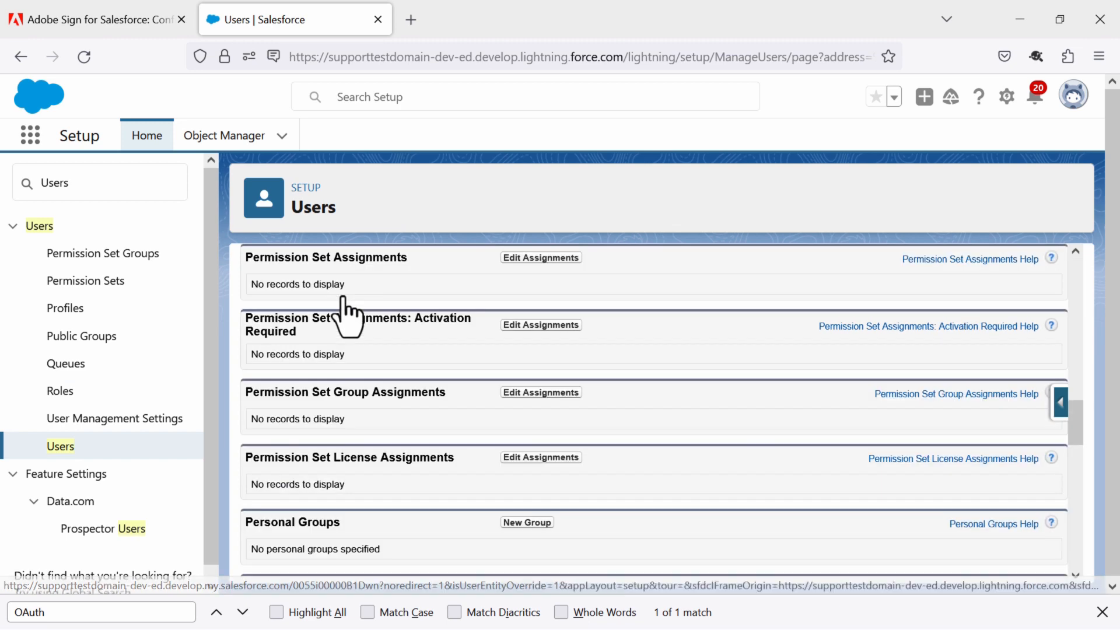
{"action": "left_click", "coordinate": [554, 258]}
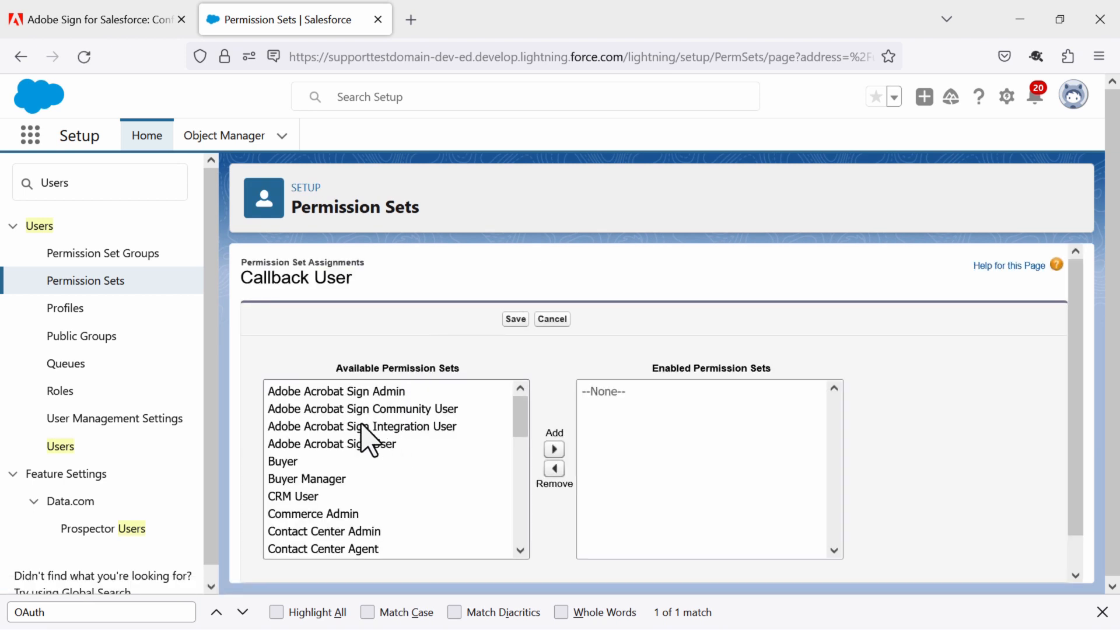
{"action": "left_click", "coordinate": [361, 426]}
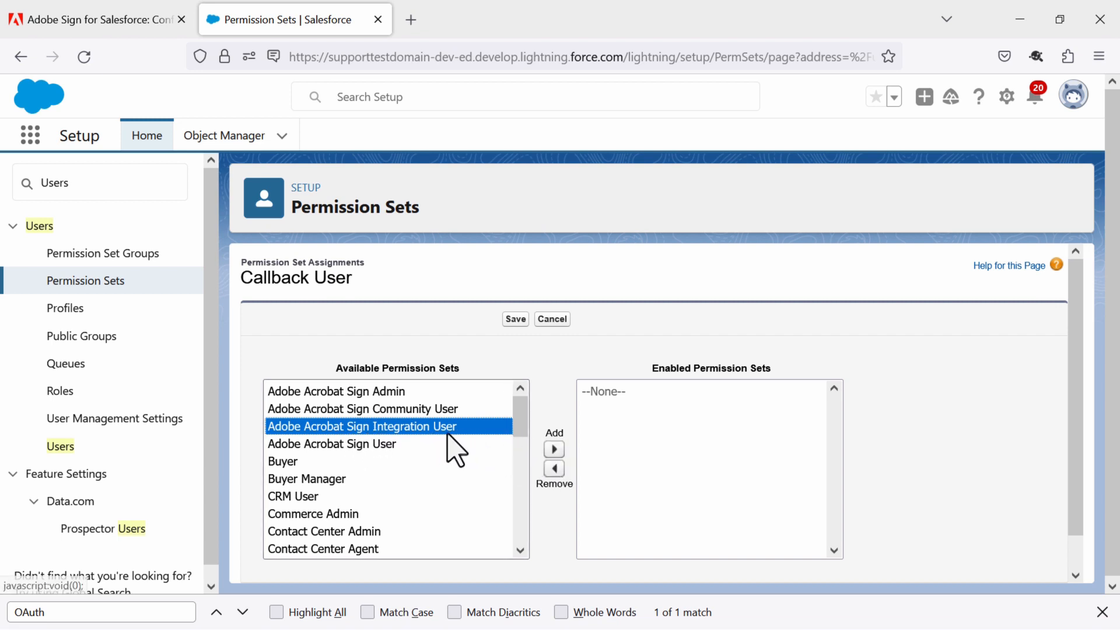
{"action": "left_click", "coordinate": [554, 450]}
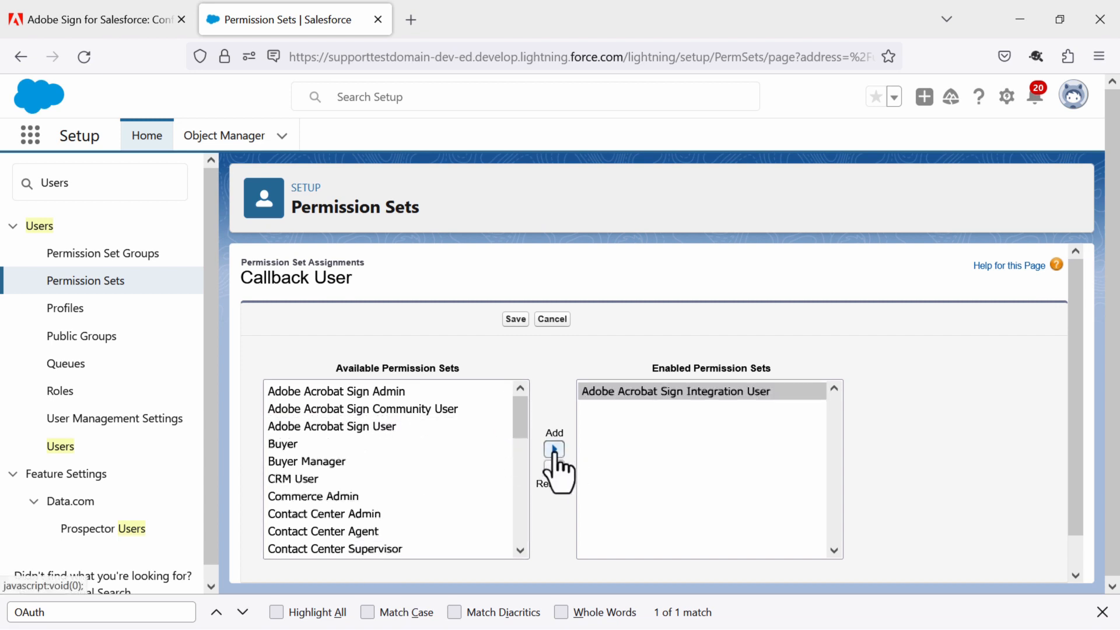
{"action": "left_click", "coordinate": [515, 319]}
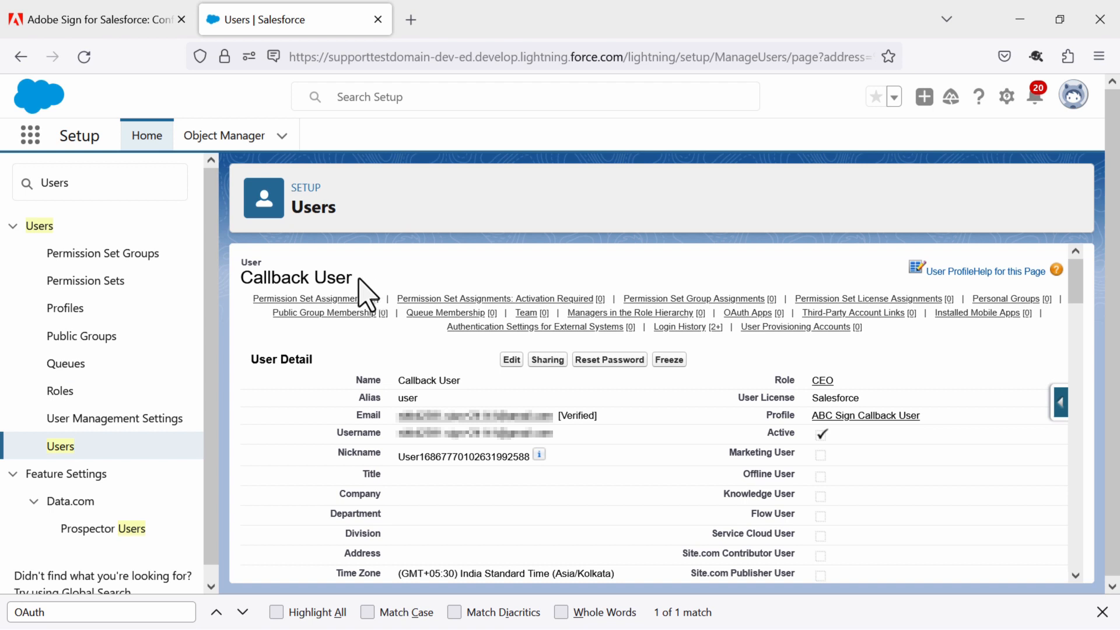
- Log out of Salesforce from the avatar menu and log back in with the saved credentials
{"action": "left_click", "coordinate": [1072, 103]}
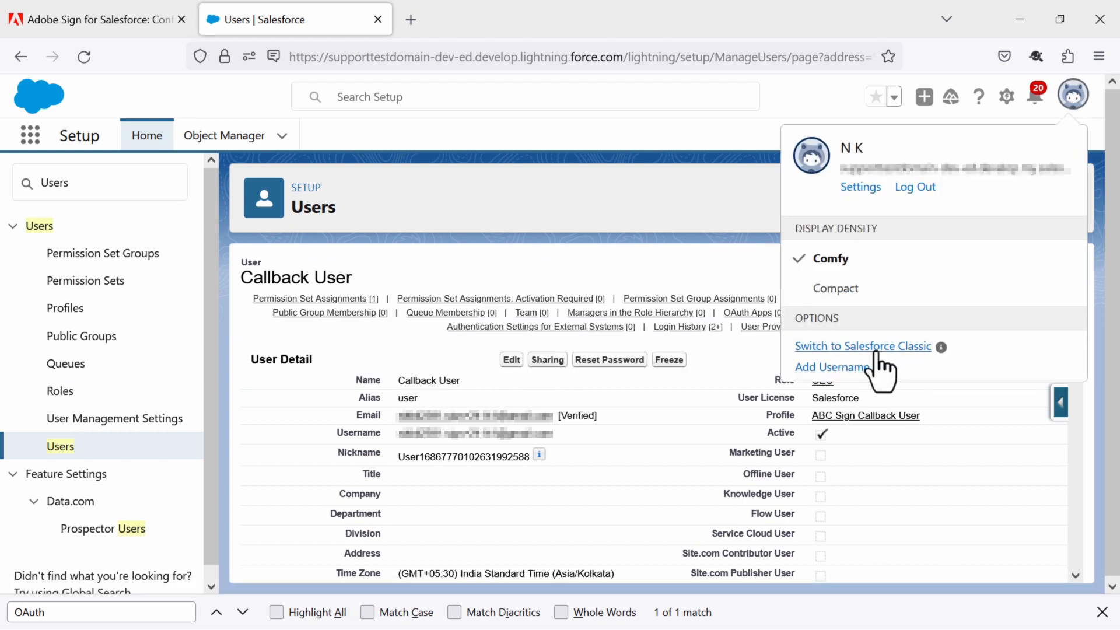
{"action": "left_click", "coordinate": [915, 188]}
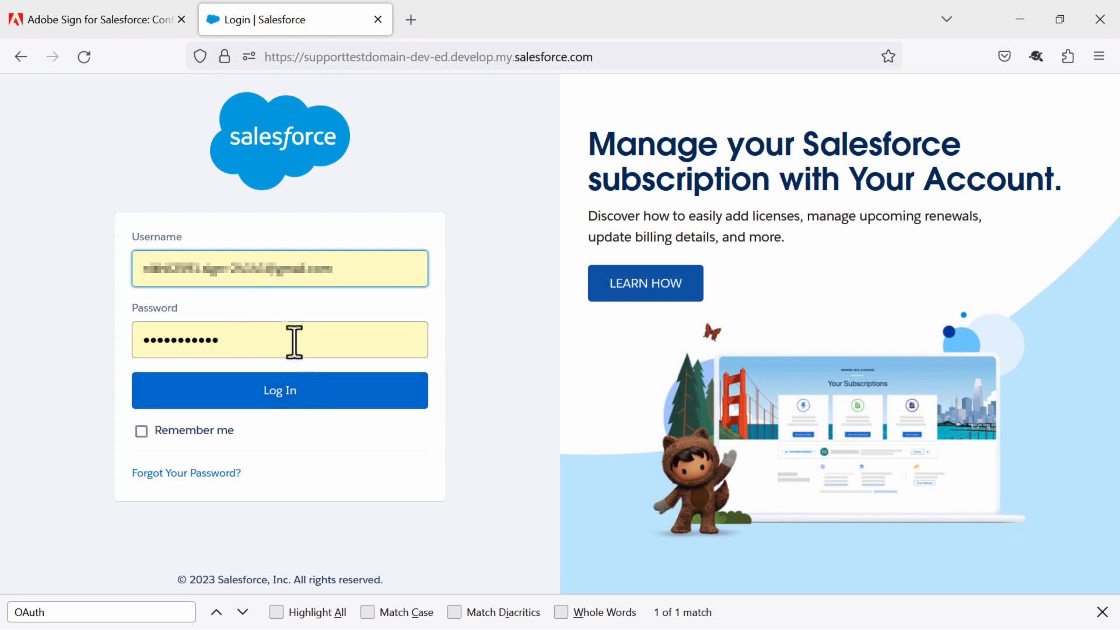
{"action": "left_click", "coordinate": [291, 389]}
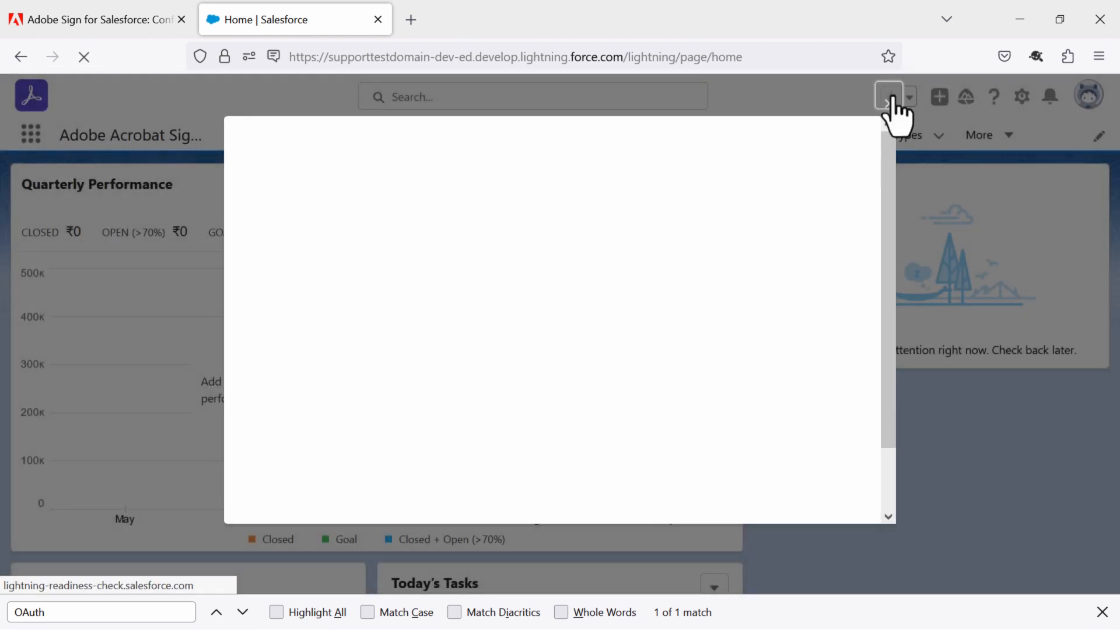
- On the Adobe Acrobat Sign Admin page, link an account under Callback User and allow access
{"action": "left_click", "coordinate": [889, 101]}
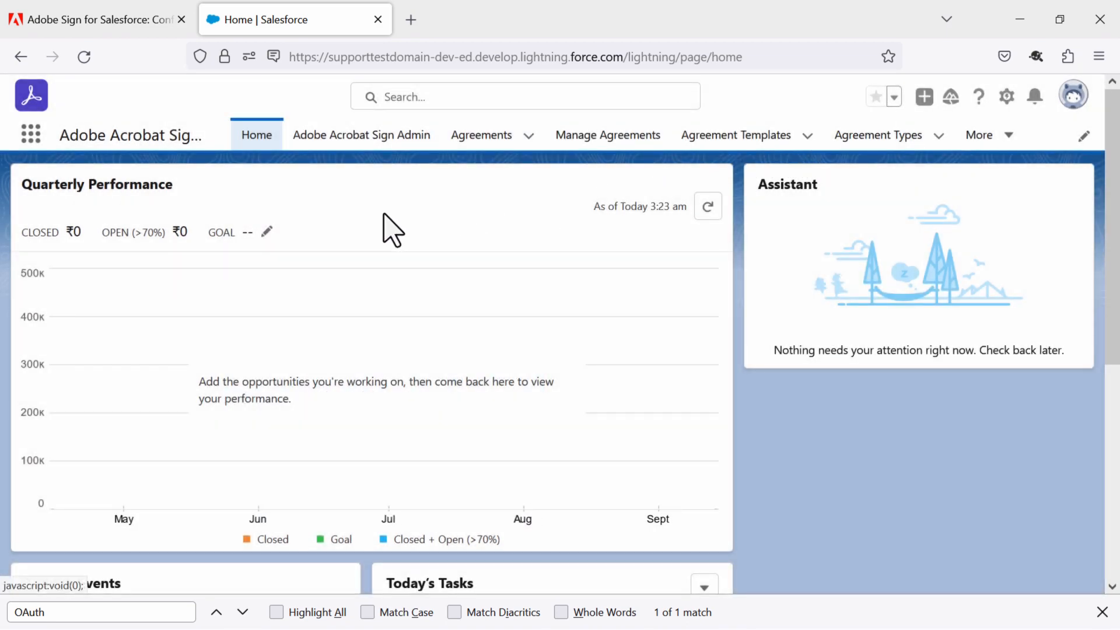
{"action": "left_click", "coordinate": [361, 136]}
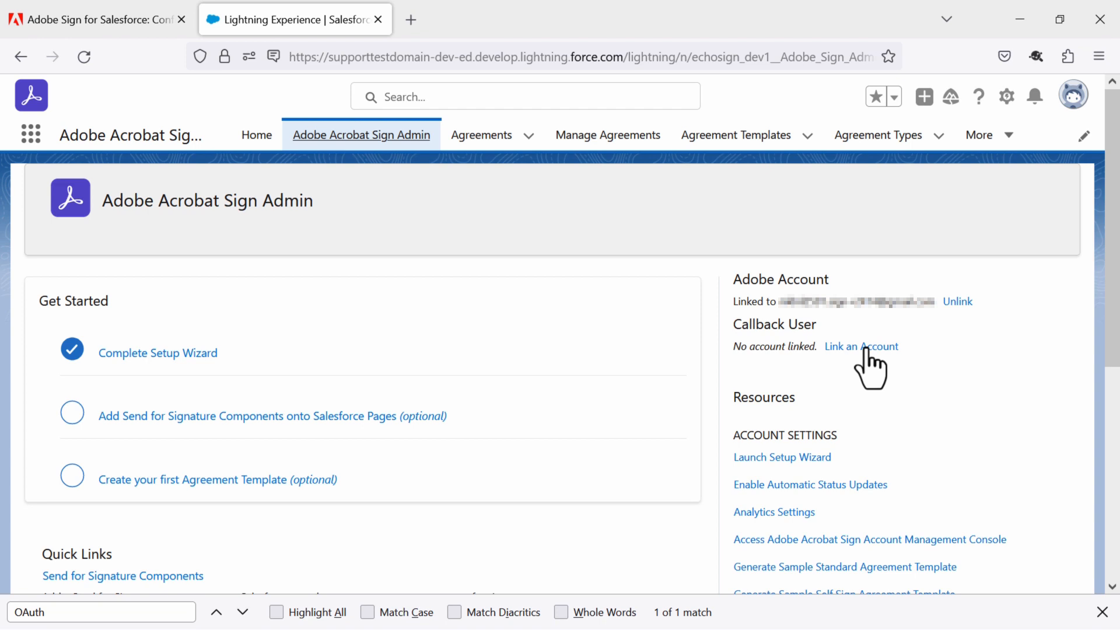
{"action": "left_click", "coordinate": [868, 349]}
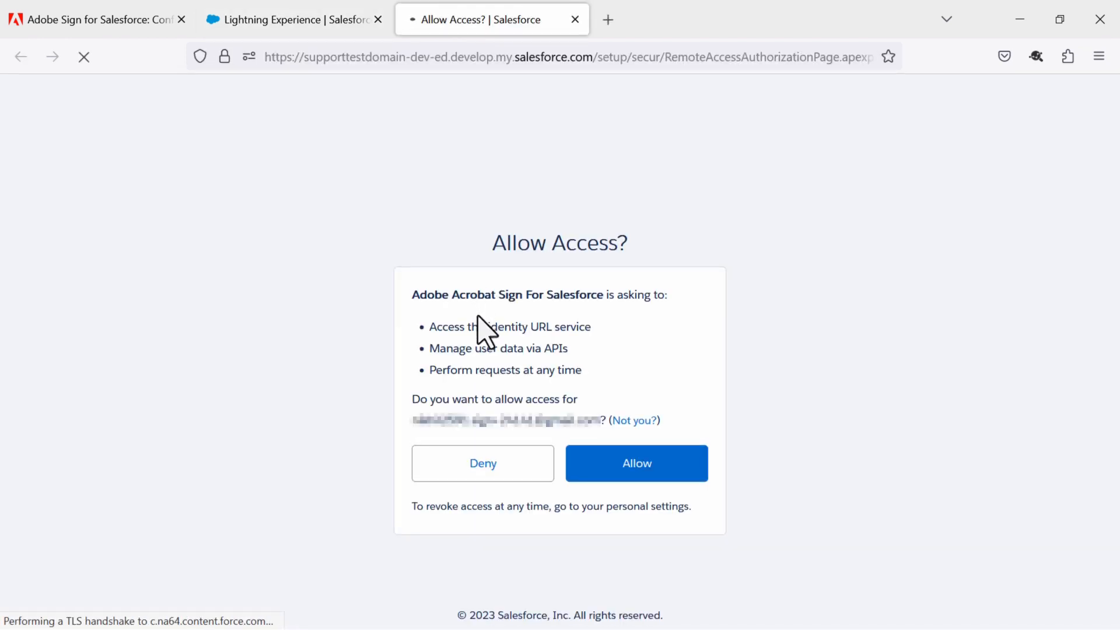
{"action": "left_click", "coordinate": [643, 467]}
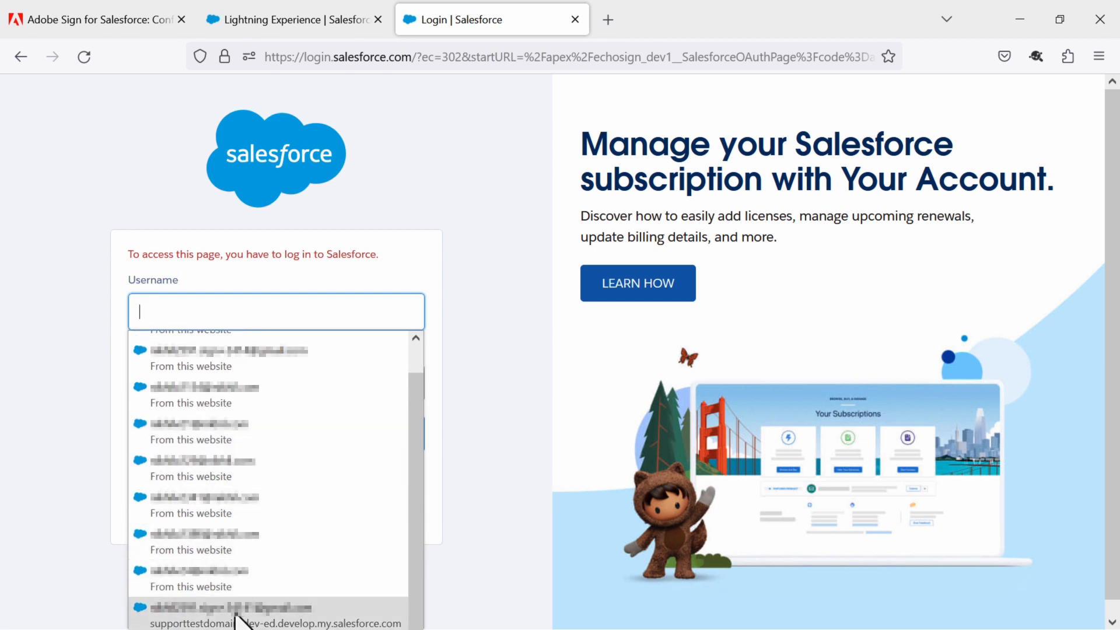
- Log in with the saved Salesforce login to complete the link, re-login on the Lightning tab, return to Admin
{"action": "left_click", "coordinate": [242, 614]}
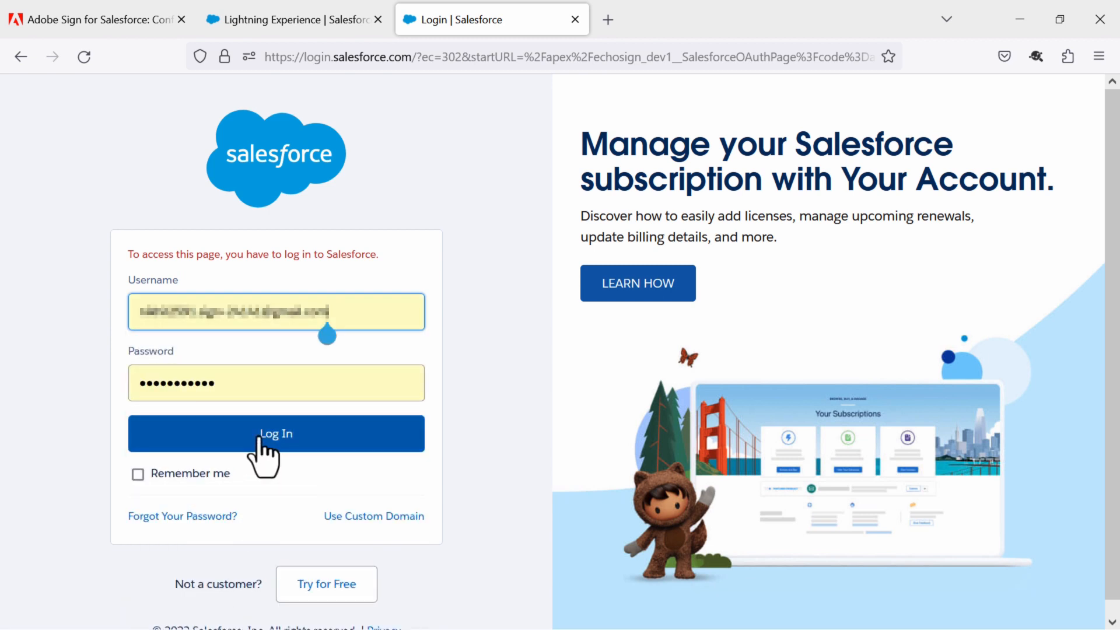
{"action": "left_click", "coordinate": [259, 439]}
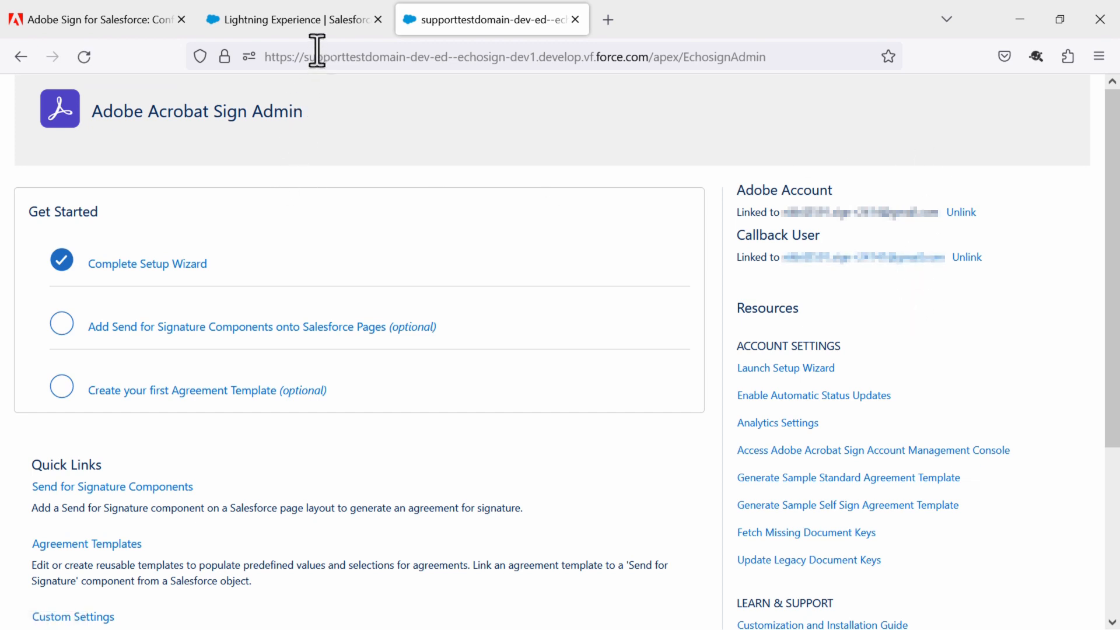
{"action": "left_click", "coordinate": [316, 19]}
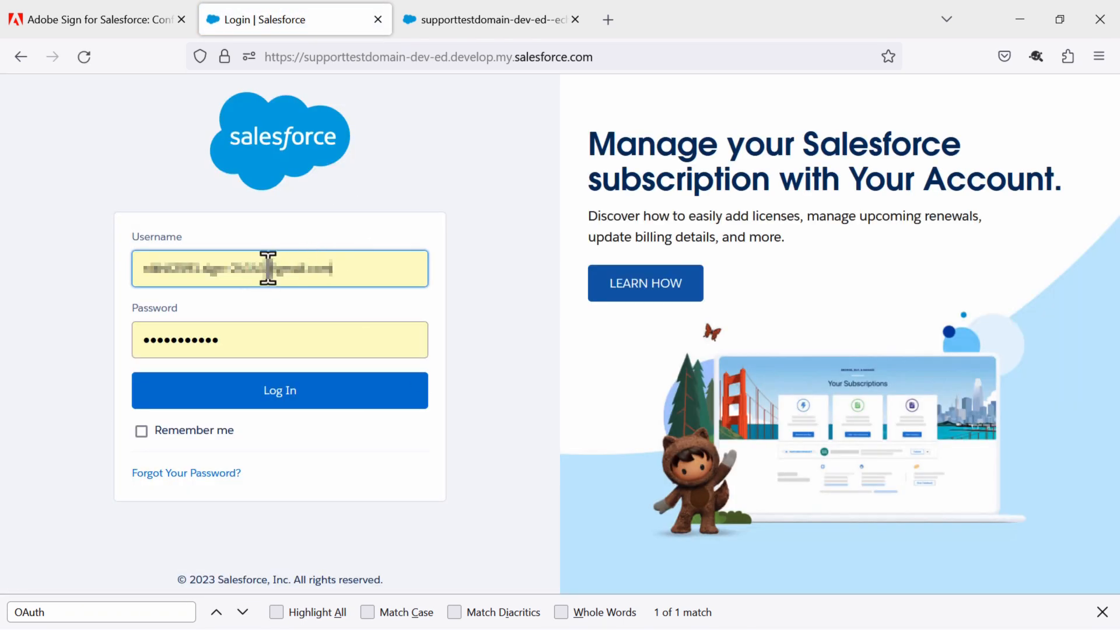
{"action": "left_click", "coordinate": [268, 268]}
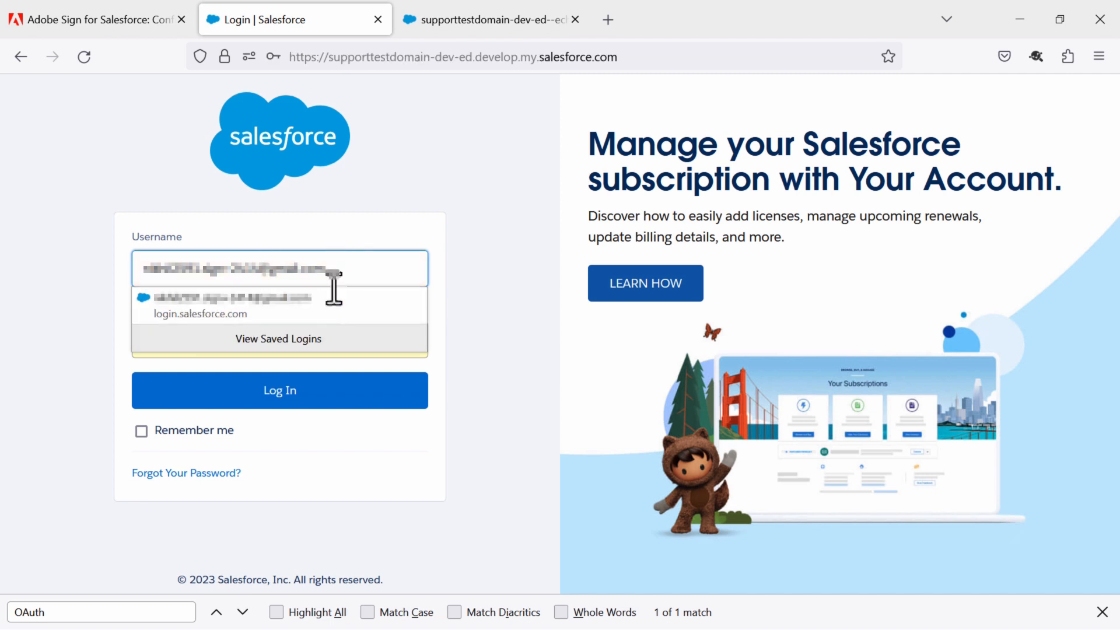
{"action": "left_click", "coordinate": [319, 306]}
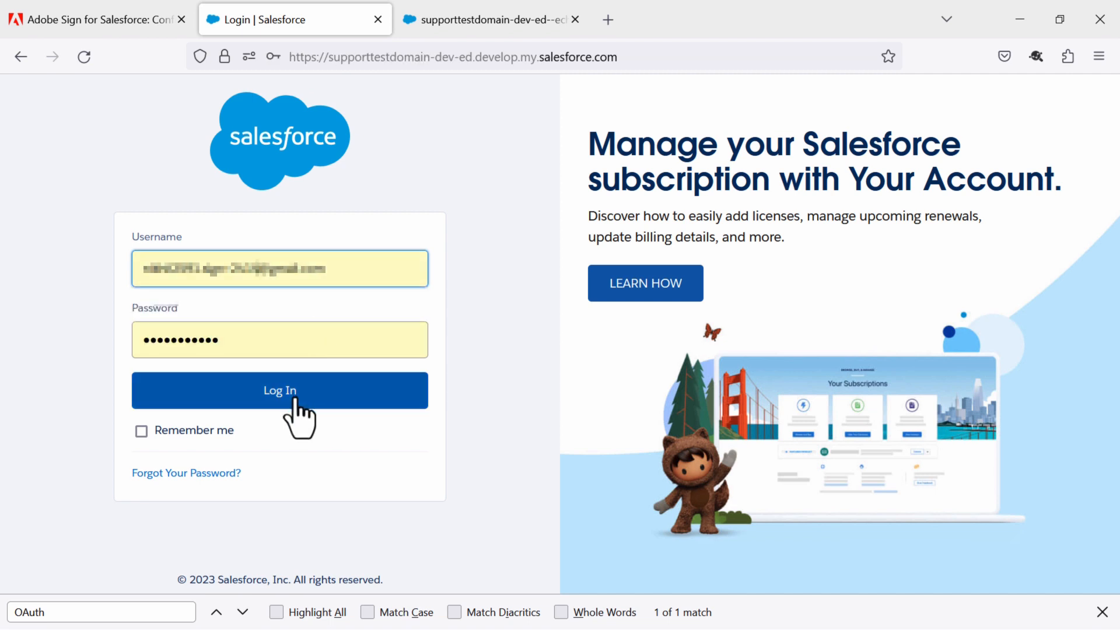
{"action": "left_click", "coordinate": [295, 400]}
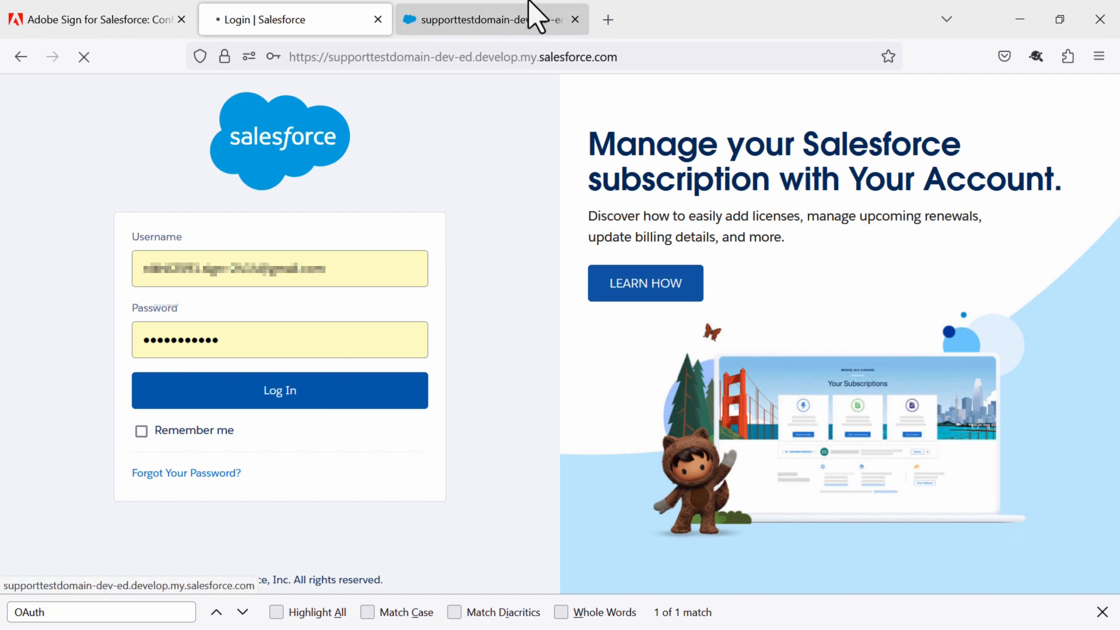
{"action": "left_click", "coordinate": [533, 19]}
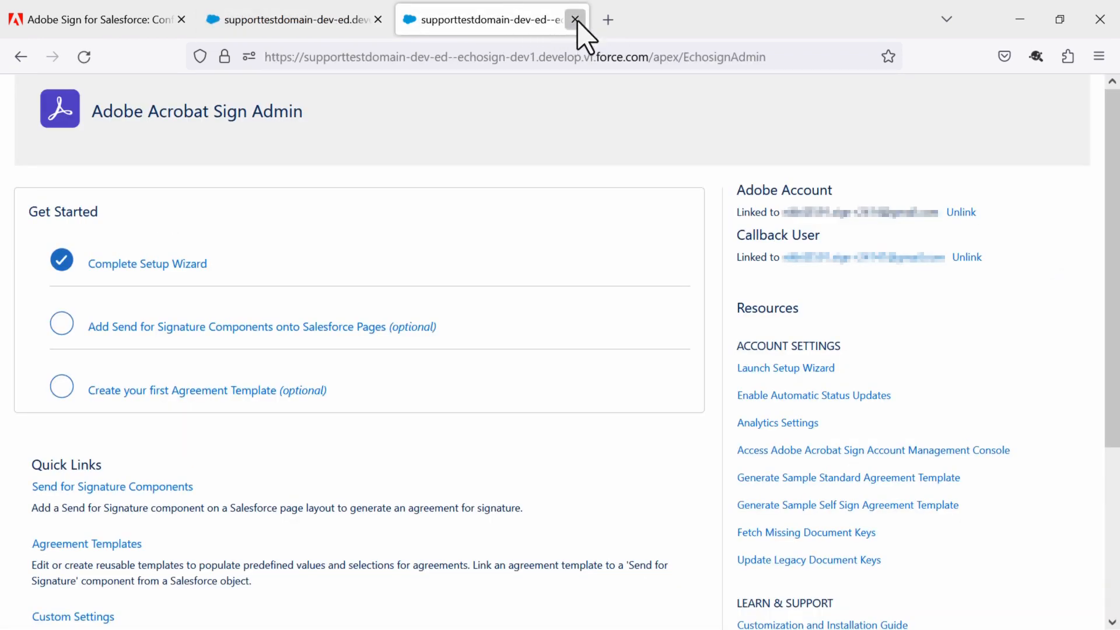
- Close the third tab holding the Adobe Acrobat Sign Admin page
{"action": "left_click", "coordinate": [575, 20]}
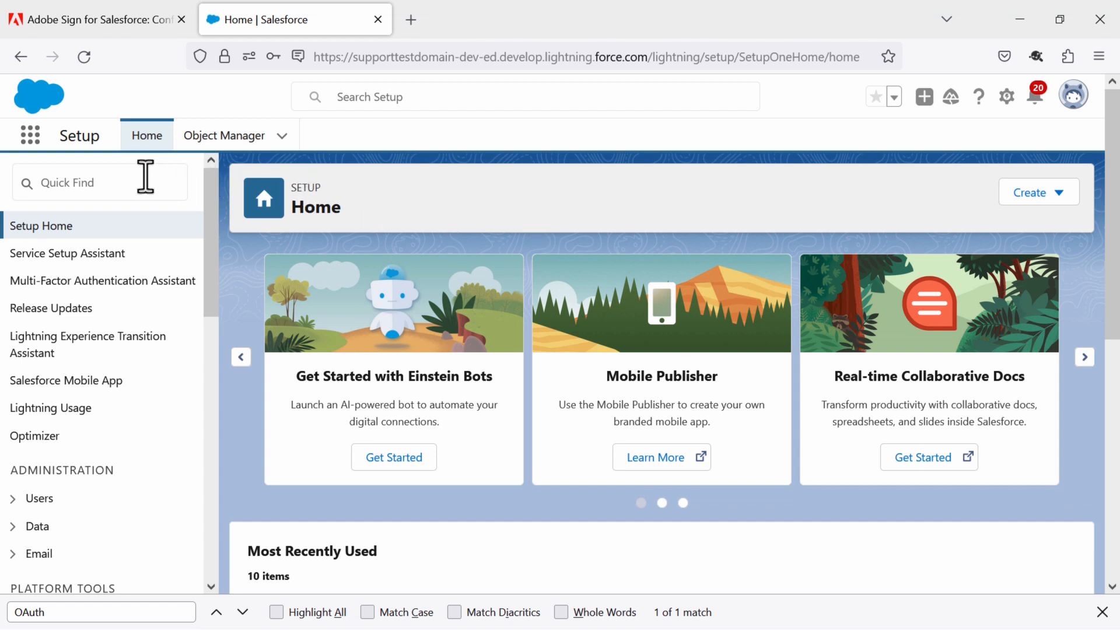
- Find and open the Sites setup page via the Setup quick search
{"action": "left_click", "coordinate": [100, 183]}
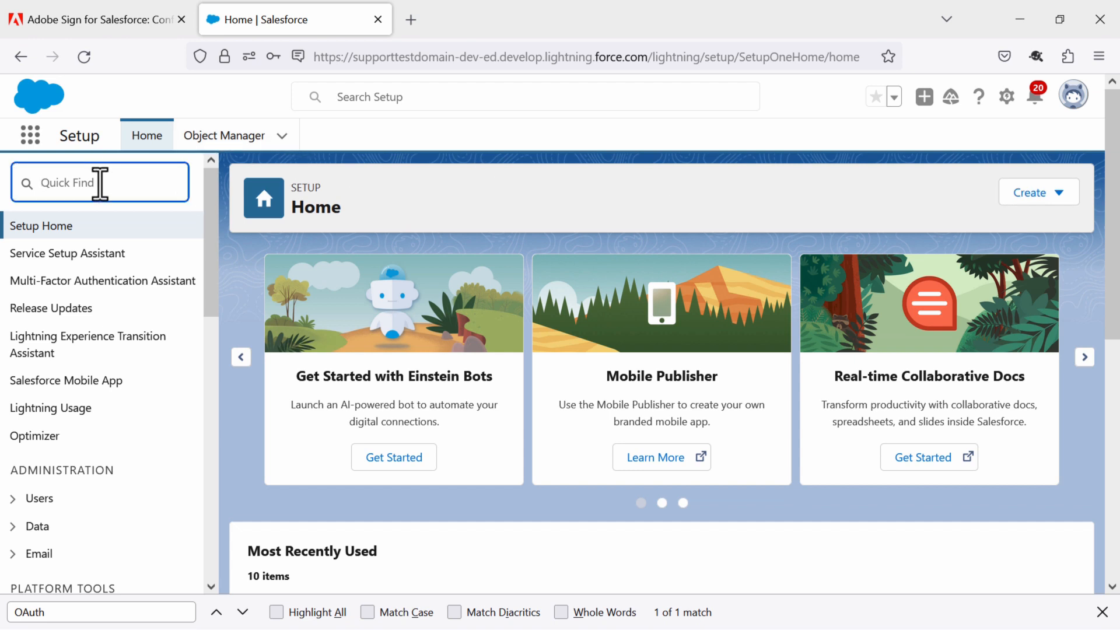
{"action": "type", "text": "Sites"}
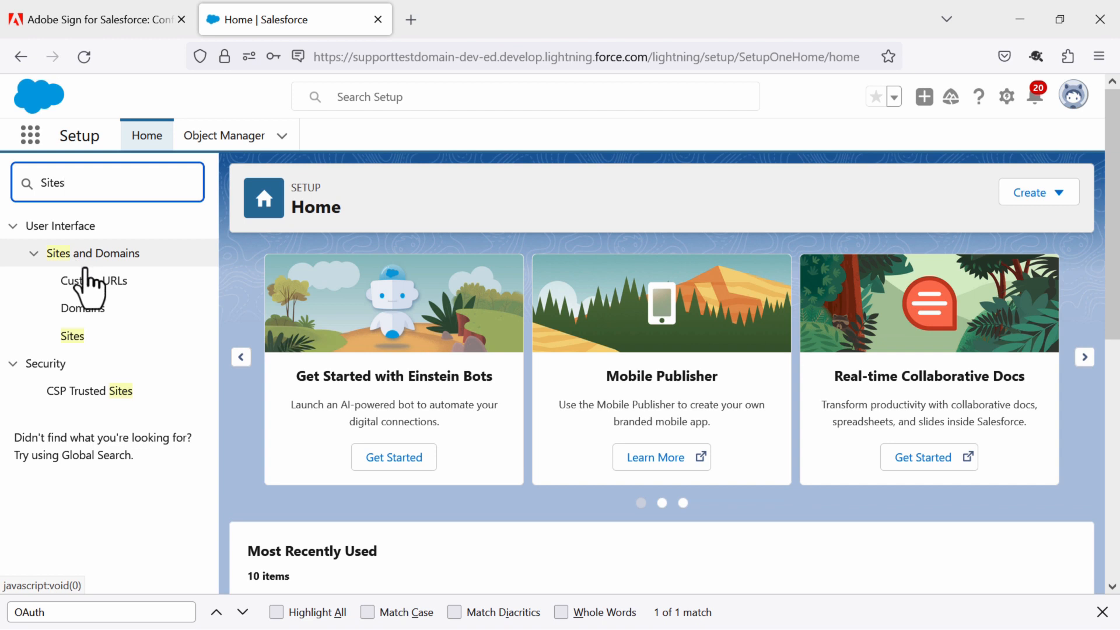
{"action": "left_click", "coordinate": [75, 338]}
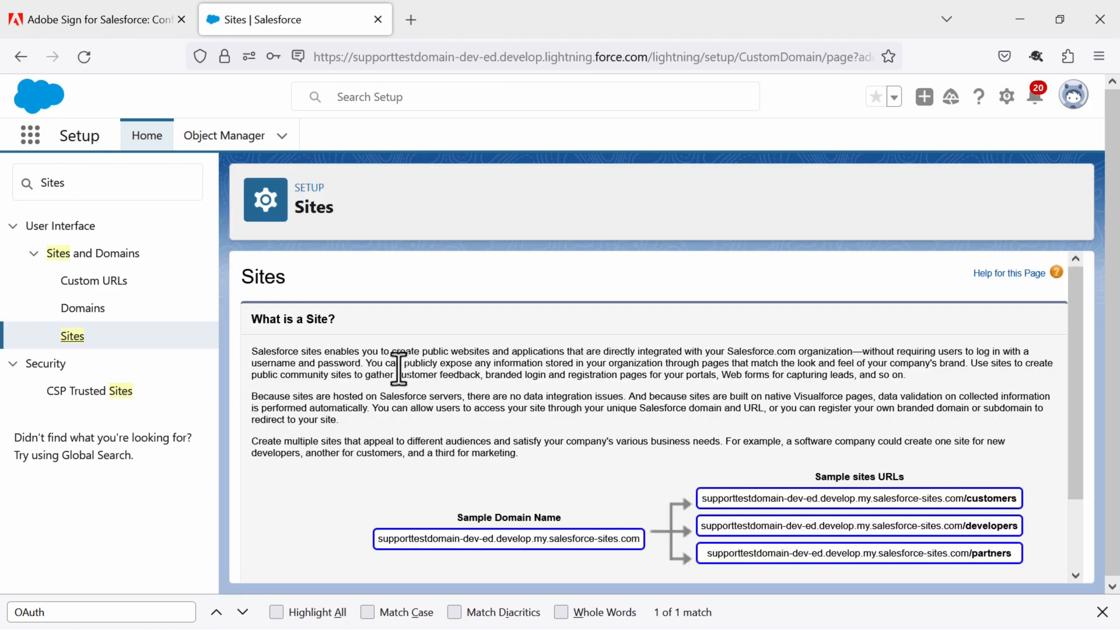
- Accept the Sites terms, register supporttestdomain-dev-ed.develop.my.salesforce-sites.com and confirm with OK
{"action": "scroll", "coordinate": [458, 374], "scroll_direction": "down", "scroll_amount": 2}
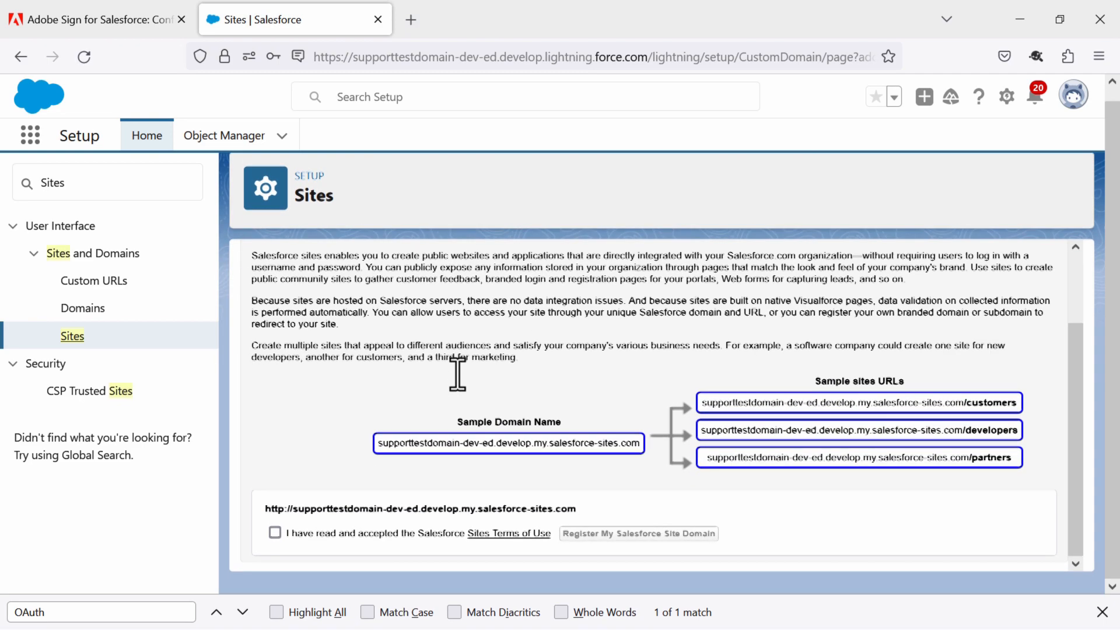
{"action": "left_click", "coordinate": [275, 541]}
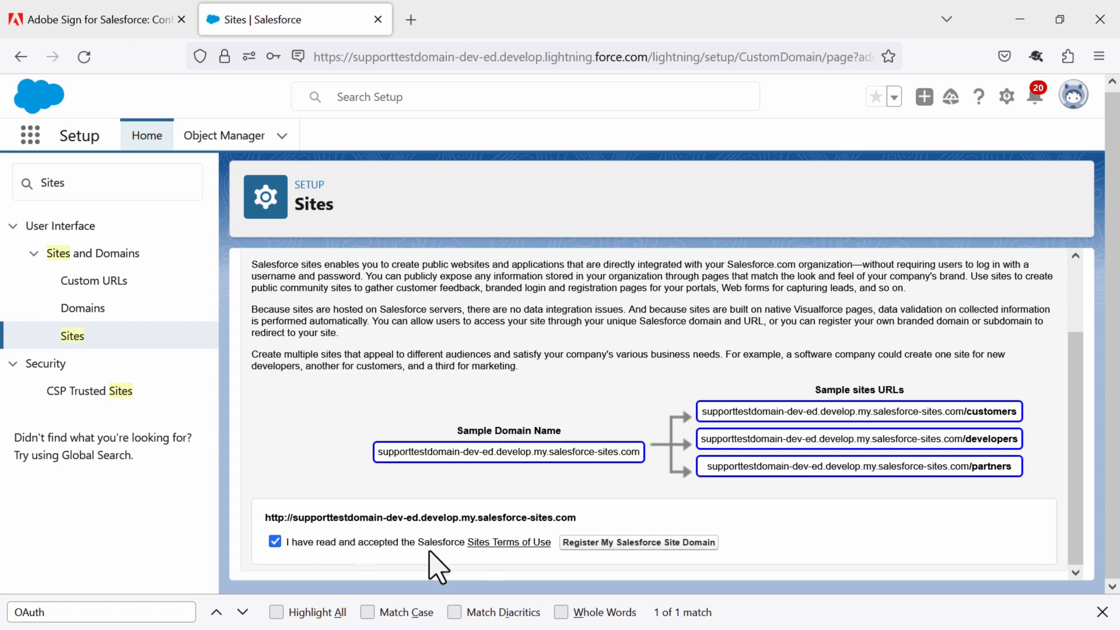
{"action": "left_click", "coordinate": [625, 544]}
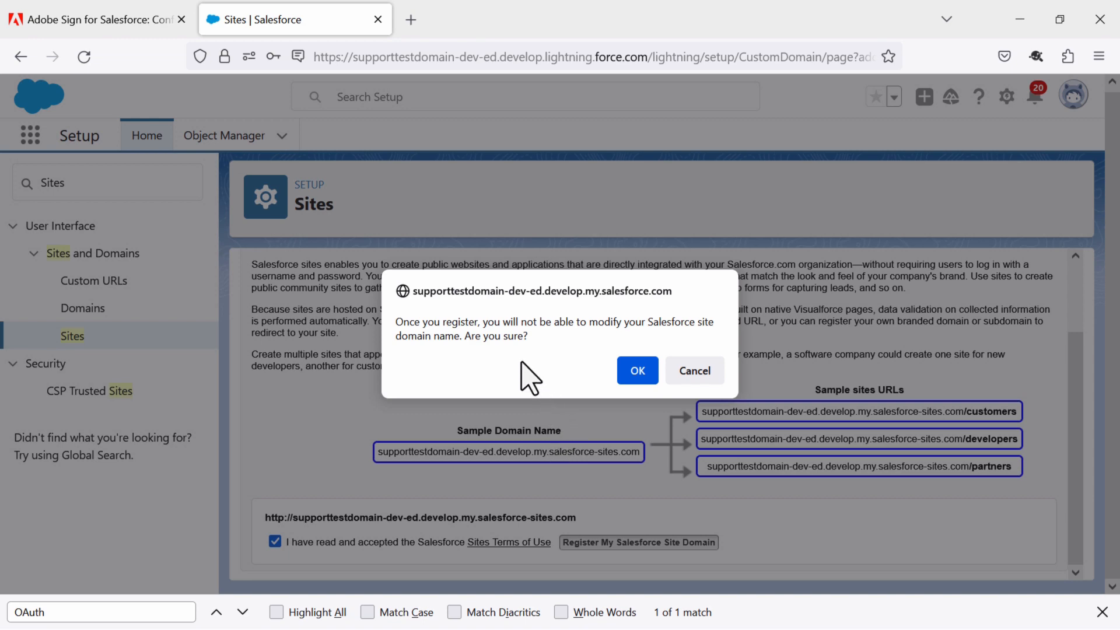
{"action": "left_click", "coordinate": [645, 382]}
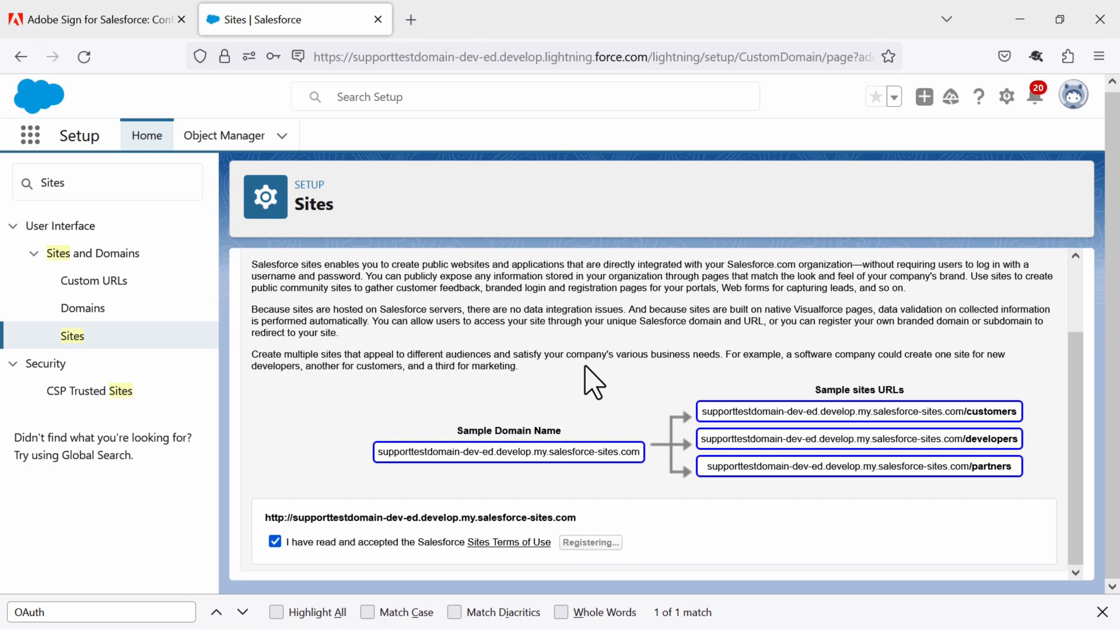
{"action": "scroll", "coordinate": [585, 366], "scroll_direction": "up", "scroll_amount": 2}
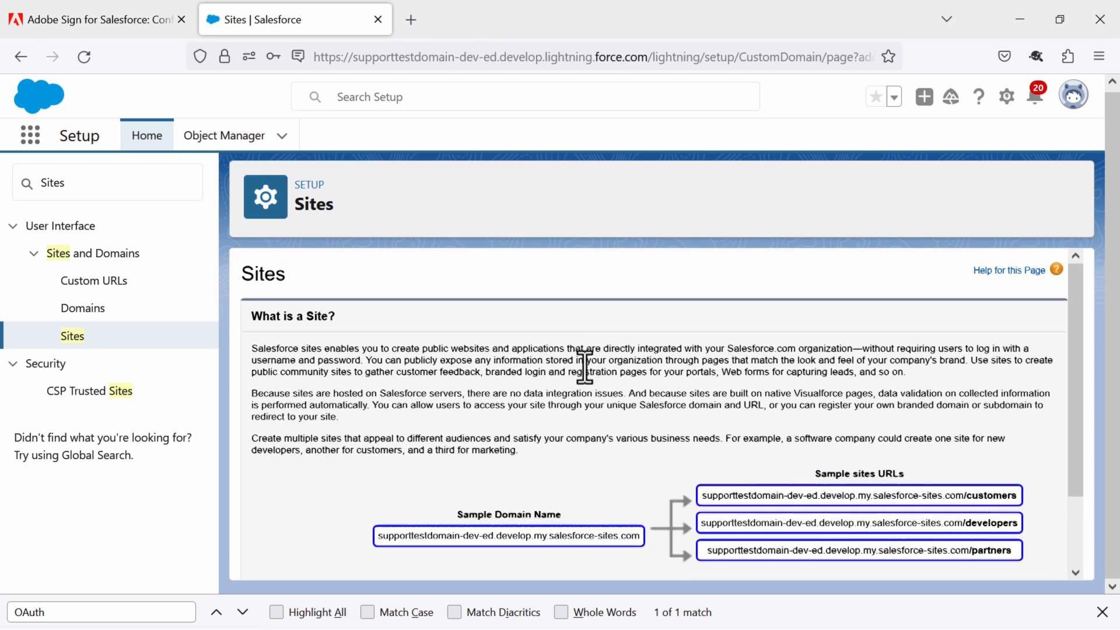
{"action": "scroll", "coordinate": [585, 366], "scroll_direction": "down", "scroll_amount": 2}
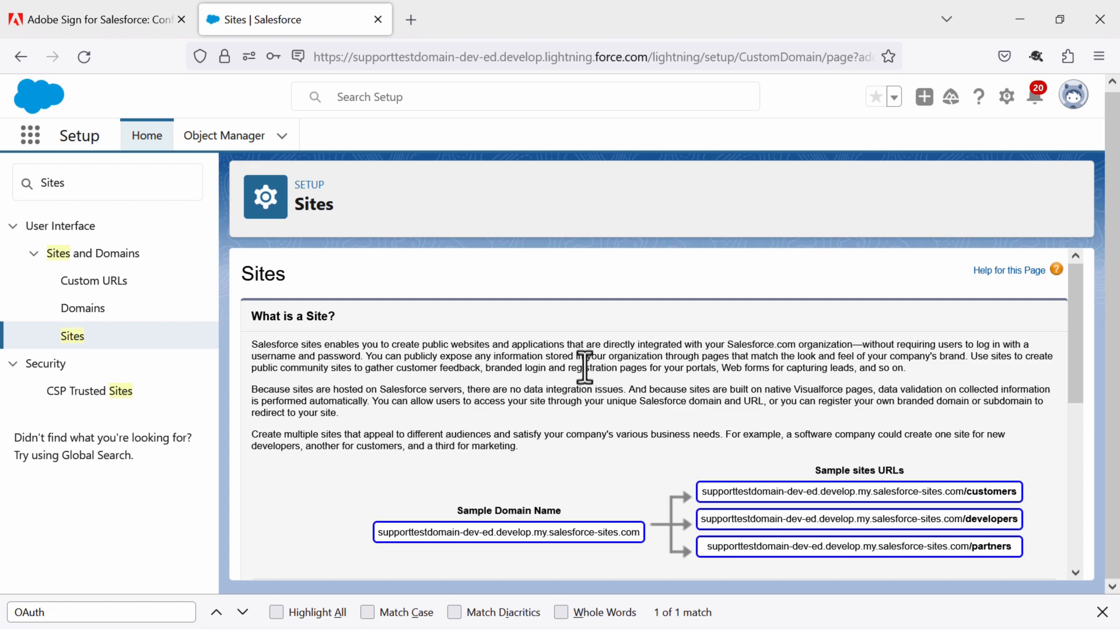
{"action": "scroll", "coordinate": [609, 367], "scroll_direction": "down", "scroll_amount": 5}
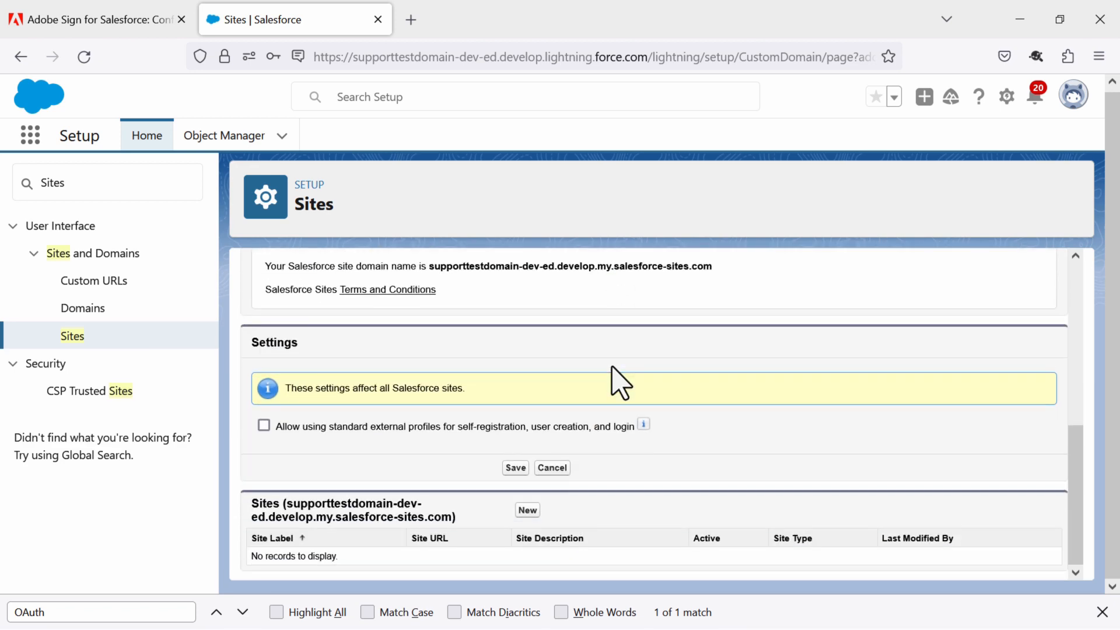
- Create a new site labelled 'Adobe Acrobat Sign Callback' with the site name auto-filled from the label
{"action": "left_click", "coordinate": [529, 511]}
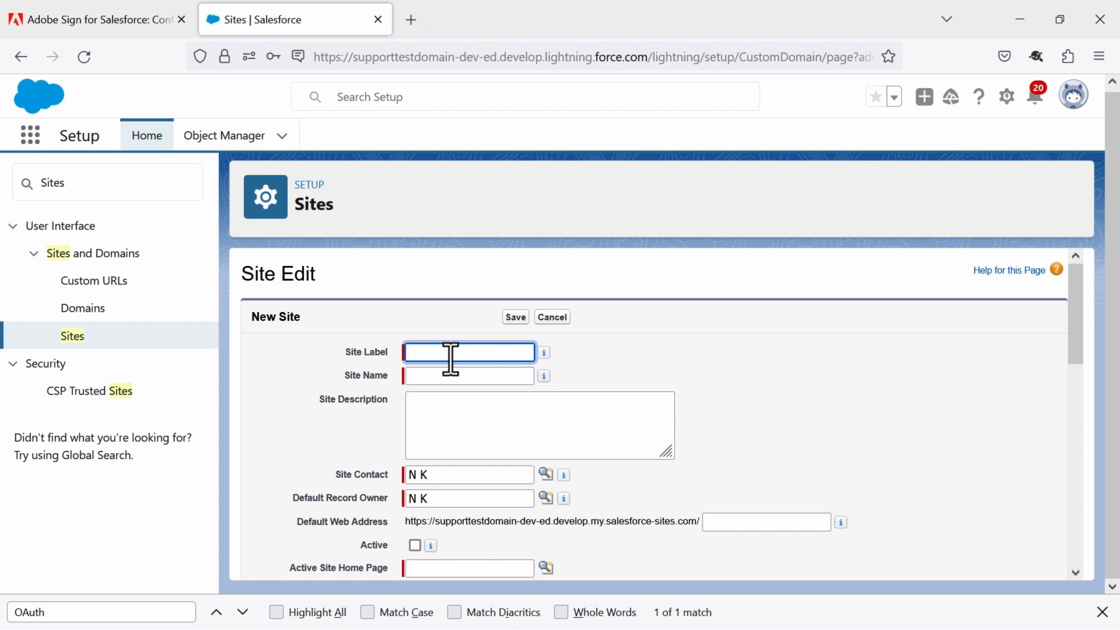
{"action": "type", "text": "Adobe"}
{"action": "type", "text": " Acrobat Sign"}
{"action": "type", "text": " Callback"}
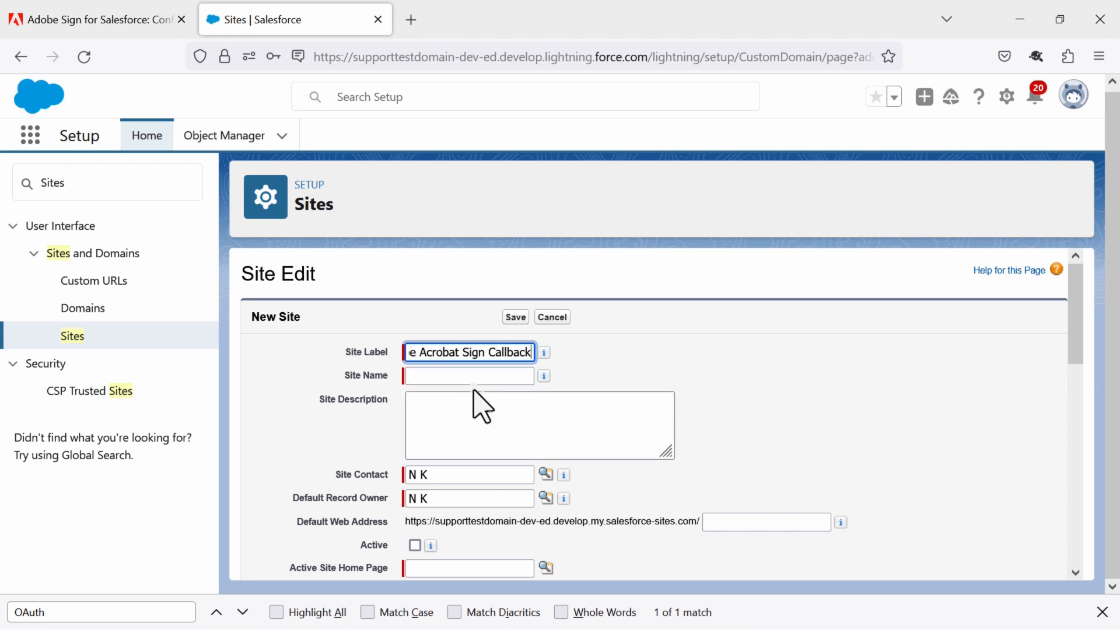
{"action": "left_click", "coordinate": [475, 376]}
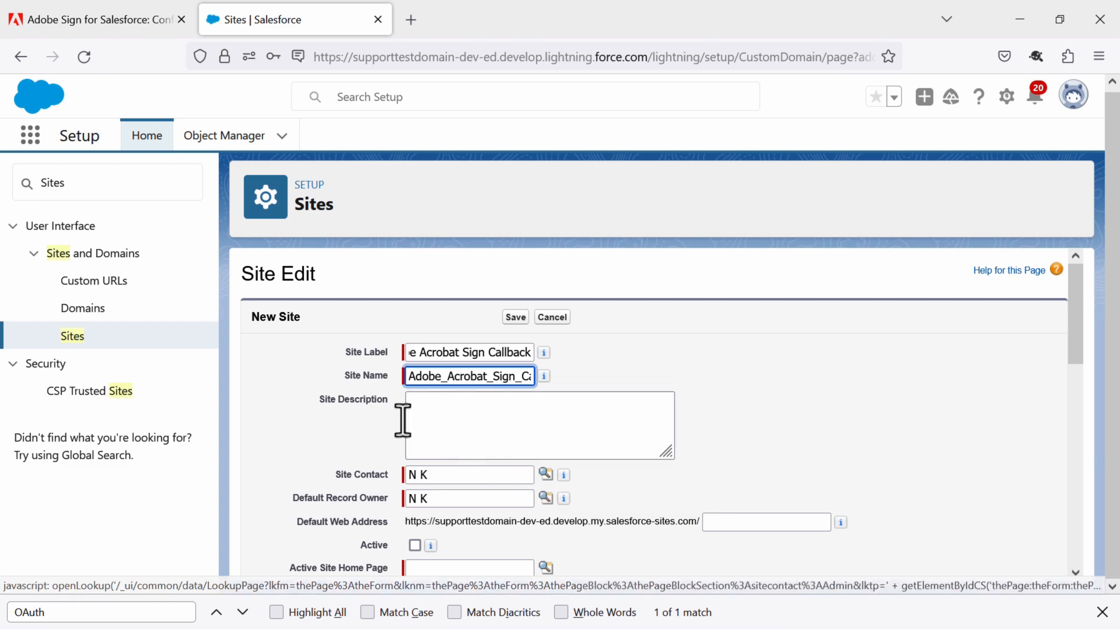
{"action": "scroll", "coordinate": [367, 415], "scroll_direction": "down", "scroll_amount": 2}
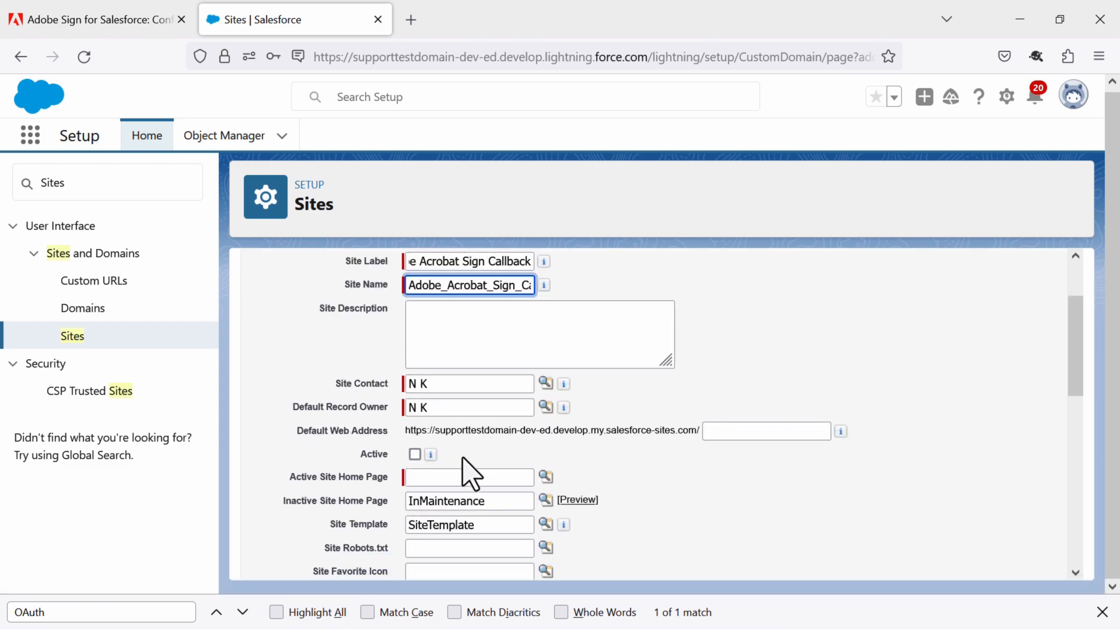
{"action": "scroll", "coordinate": [463, 461], "scroll_direction": "down", "scroll_amount": 1}
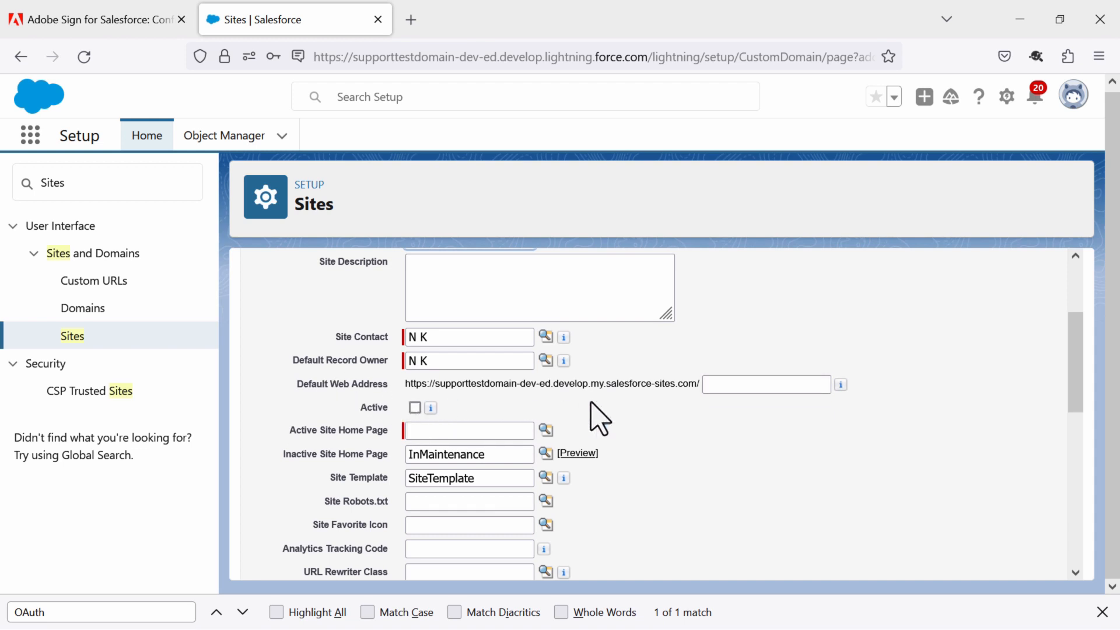
- Set the web address to AdobeSignCallback, mark the site Active, and use EchoSignCallback as home page
{"action": "left_click", "coordinate": [741, 387]}
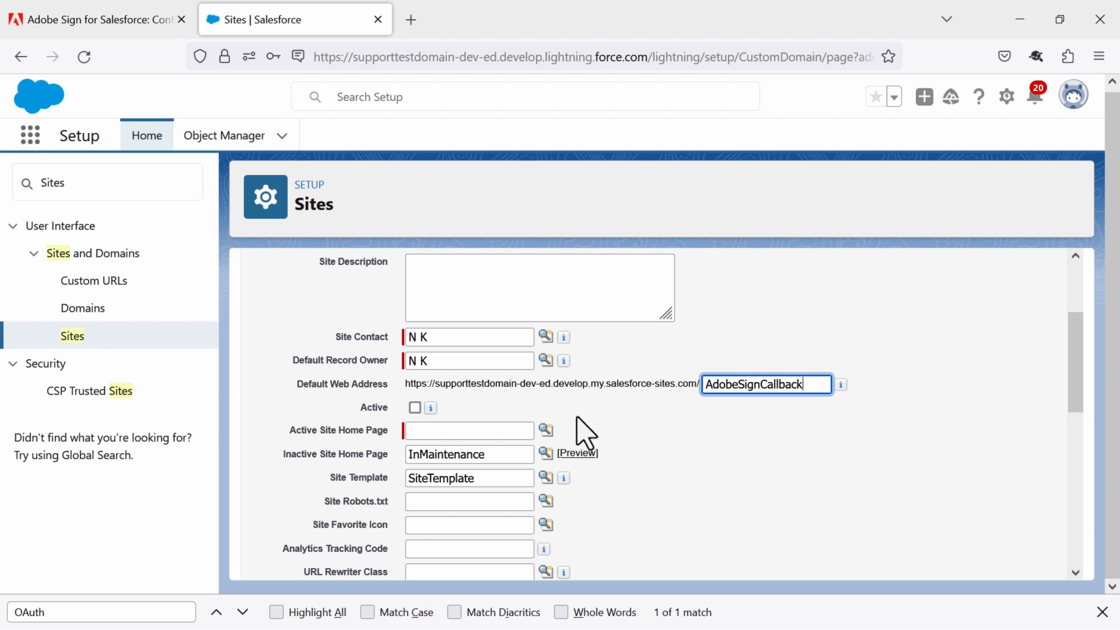
{"action": "left_click", "coordinate": [415, 408]}
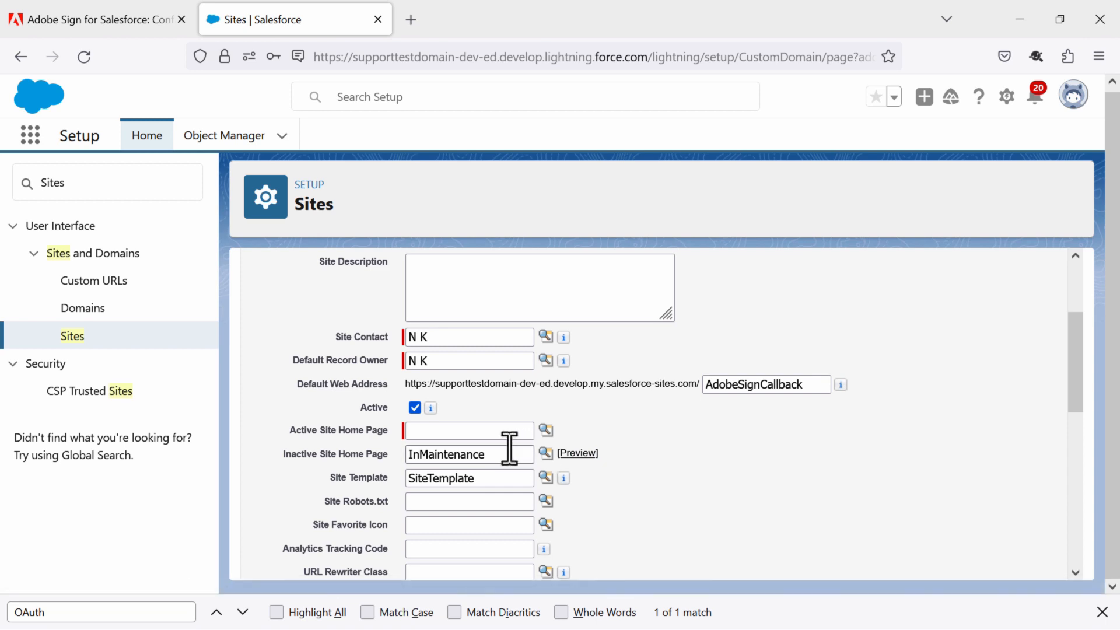
{"action": "left_click", "coordinate": [476, 431]}
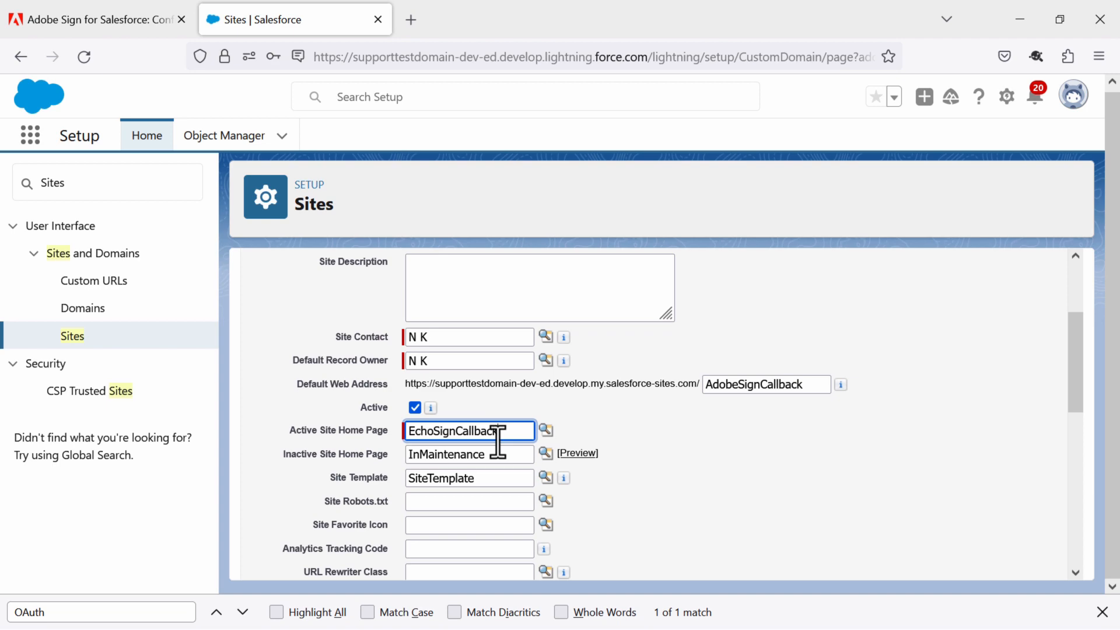
{"action": "scroll", "coordinate": [462, 477], "scroll_direction": "down", "scroll_amount": 2}
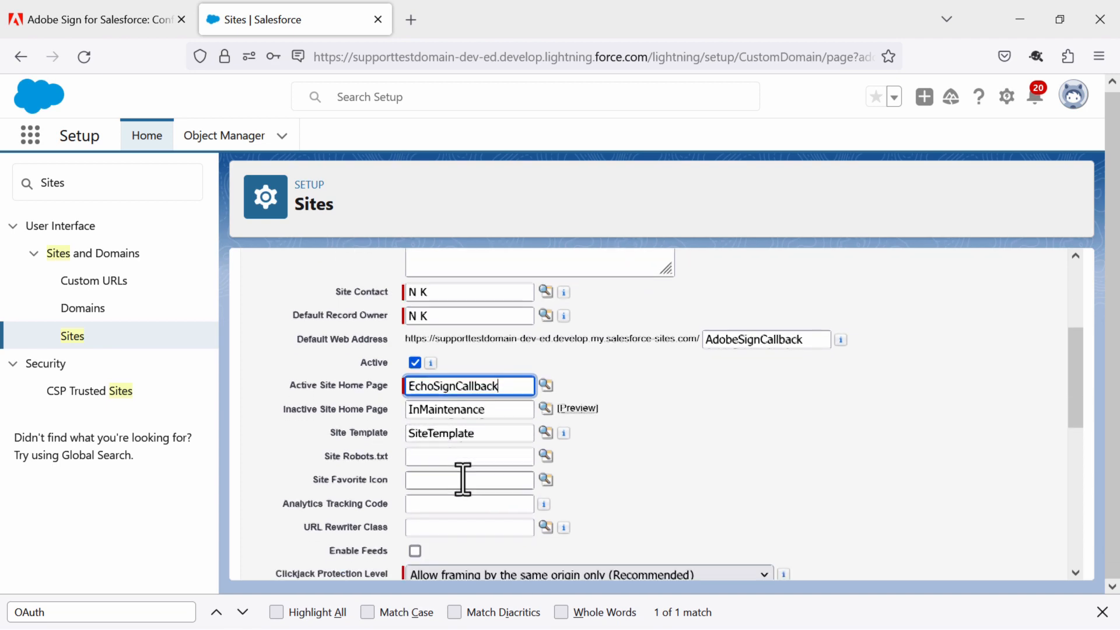
{"action": "scroll", "coordinate": [462, 478], "scroll_direction": "down", "scroll_amount": 7}
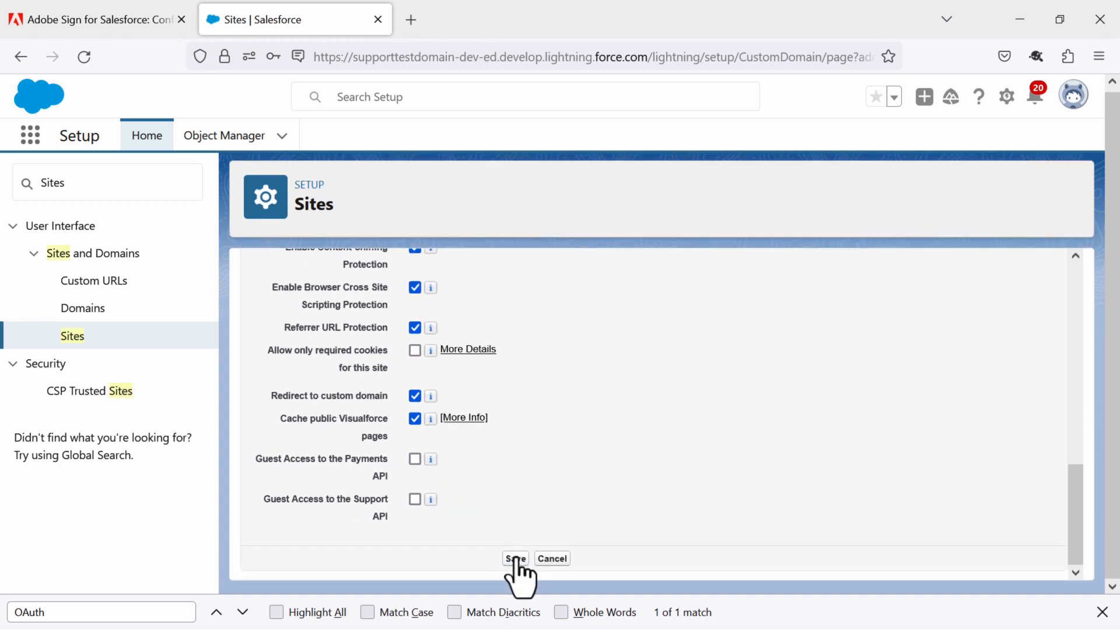
- Save the Adobe Acrobat Sign Callback site and review its Site Details page
{"action": "left_click", "coordinate": [515, 557]}
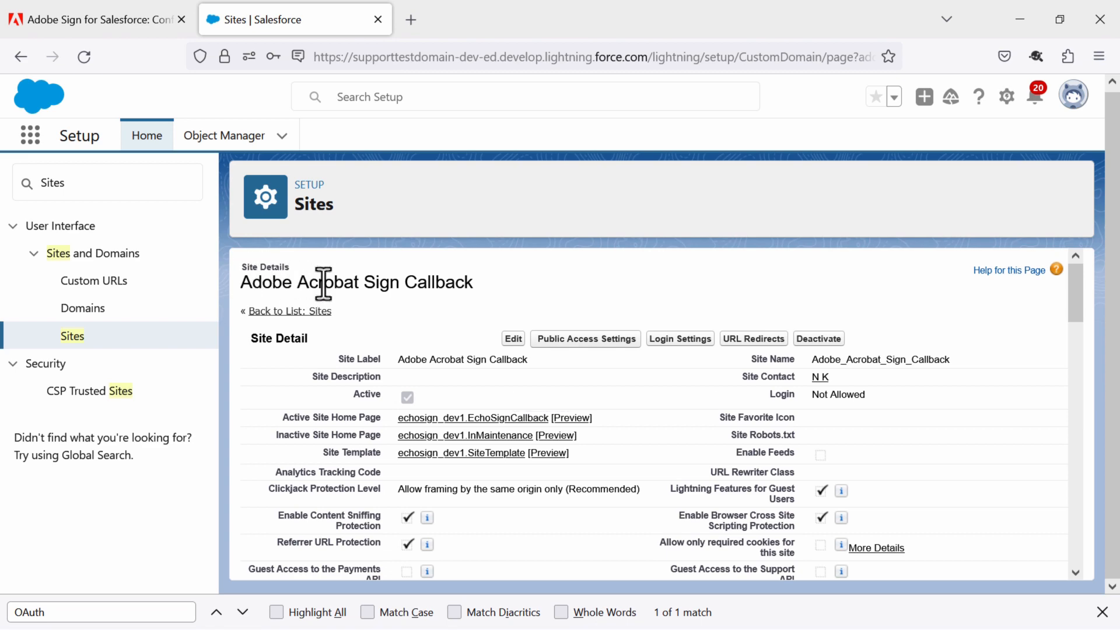
{"action": "scroll", "coordinate": [589, 318], "scroll_direction": "down", "scroll_amount": 2}
{"action": "scroll", "coordinate": [583, 305], "scroll_direction": "up", "scroll_amount": 2}
- Go to the site's Public Access Settings and begin a new Login IP Range for the guest profile
{"action": "left_click", "coordinate": [584, 343]}
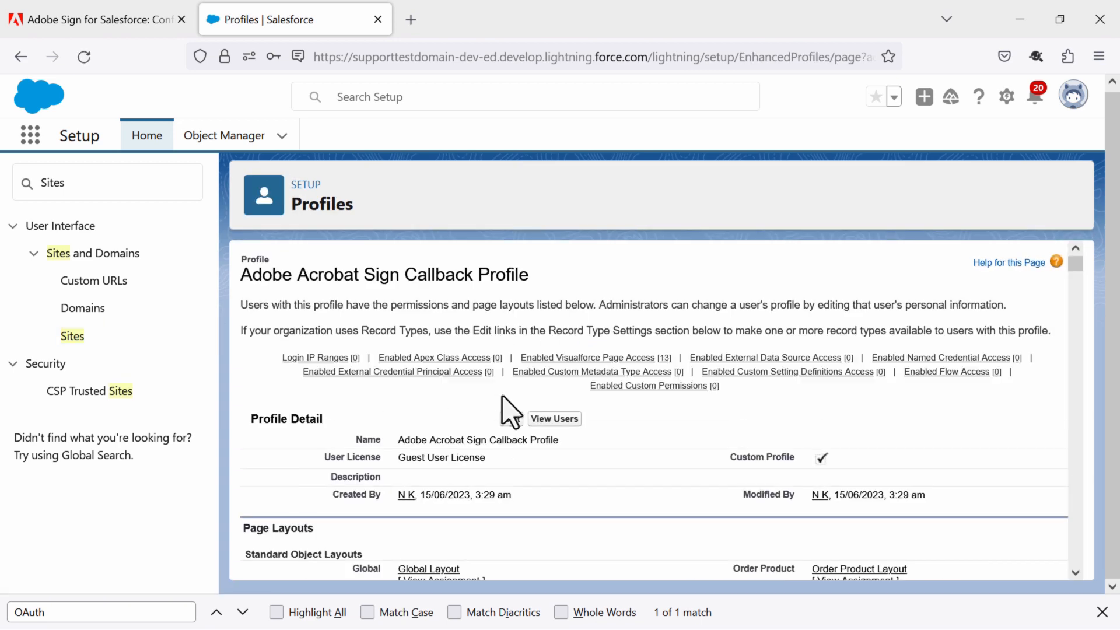
{"action": "scroll", "coordinate": [508, 408], "scroll_direction": "down", "scroll_amount": 5}
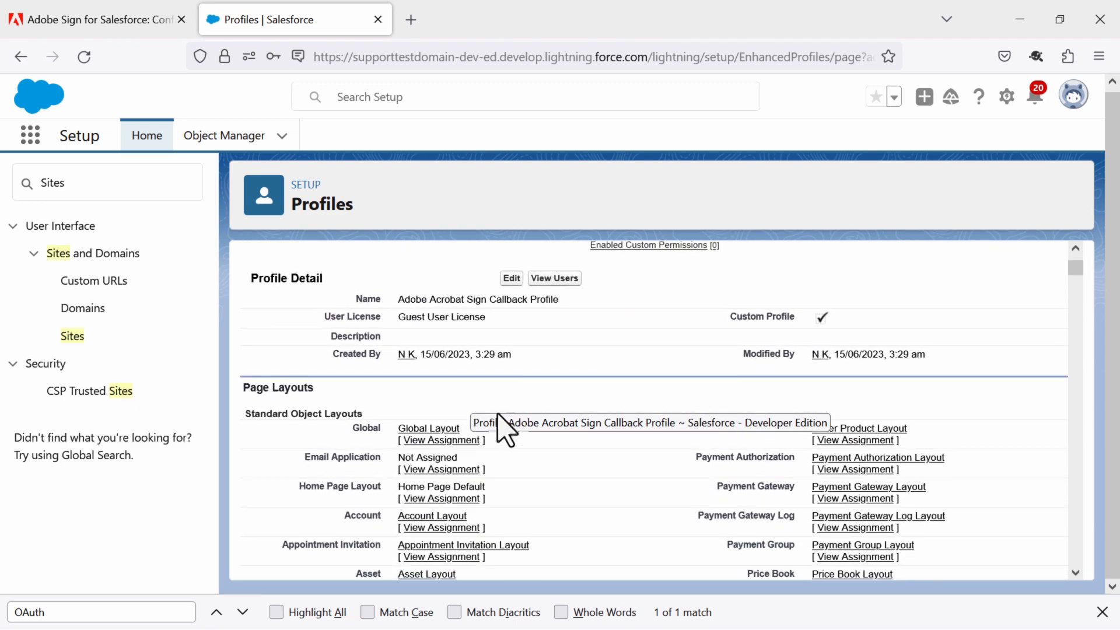
{"action": "scroll", "coordinate": [538, 409], "scroll_direction": "up", "scroll_amount": 3}
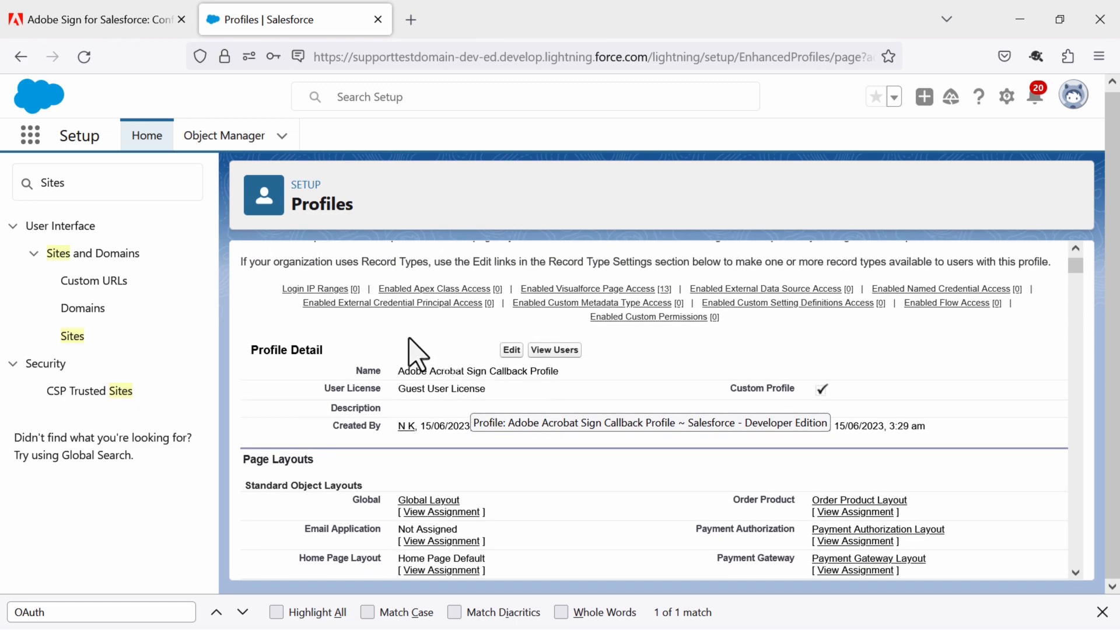
{"action": "mouse_move", "coordinate": [322, 287]}
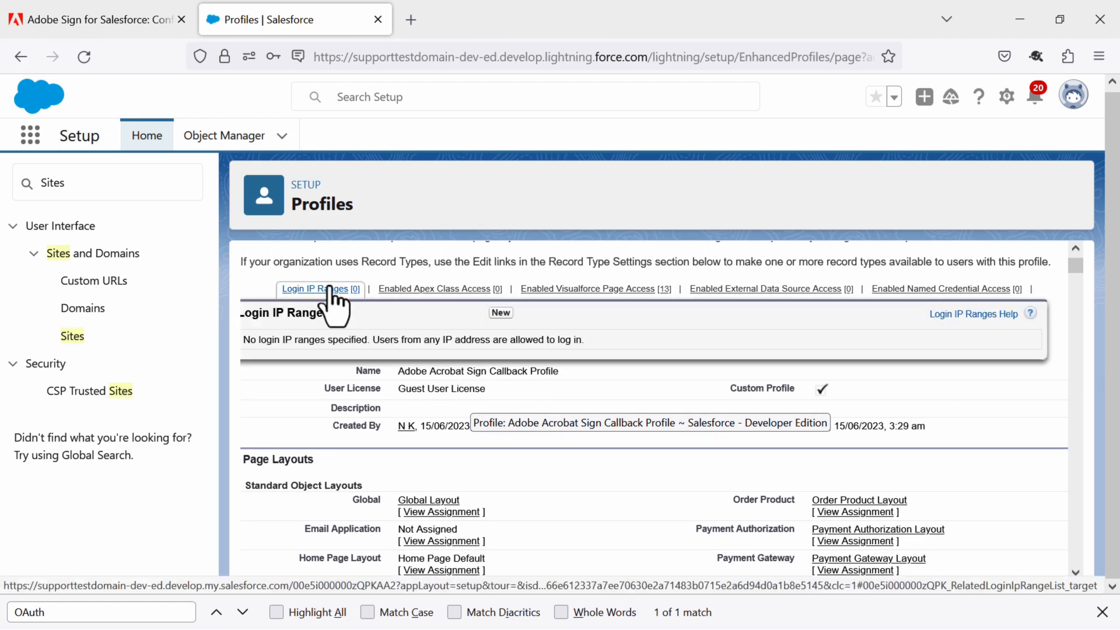
{"action": "left_click", "coordinate": [330, 288]}
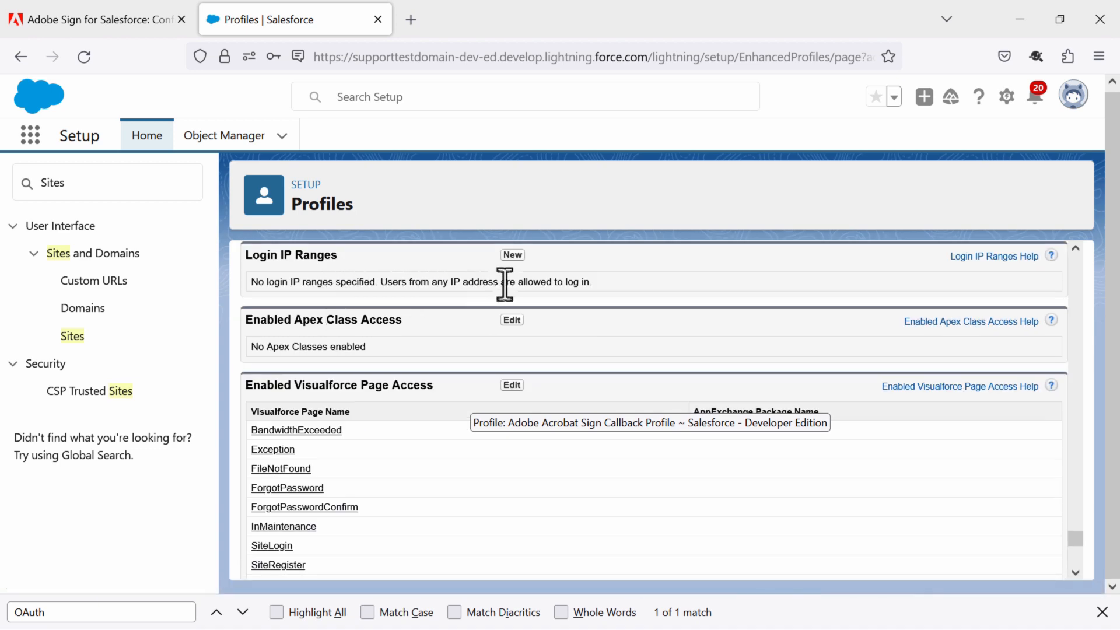
{"action": "left_click", "coordinate": [520, 257]}
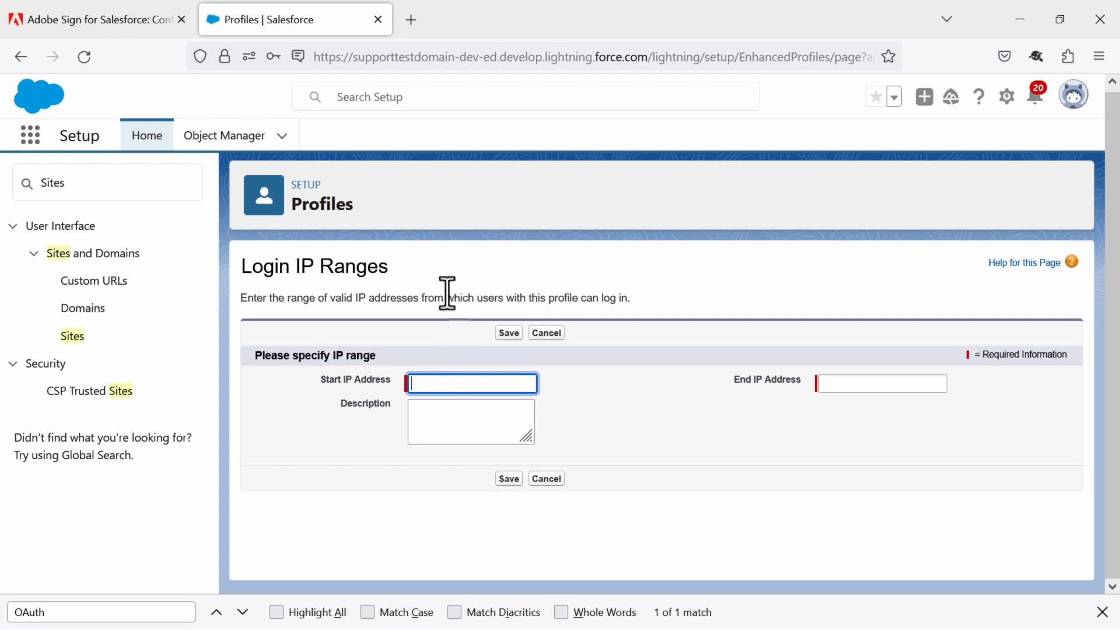
- Copy start IP 13.126.23.0 and end IP 13.126.23.31 from the Adobe help page into the form
{"action": "left_click", "coordinate": [78, 18]}
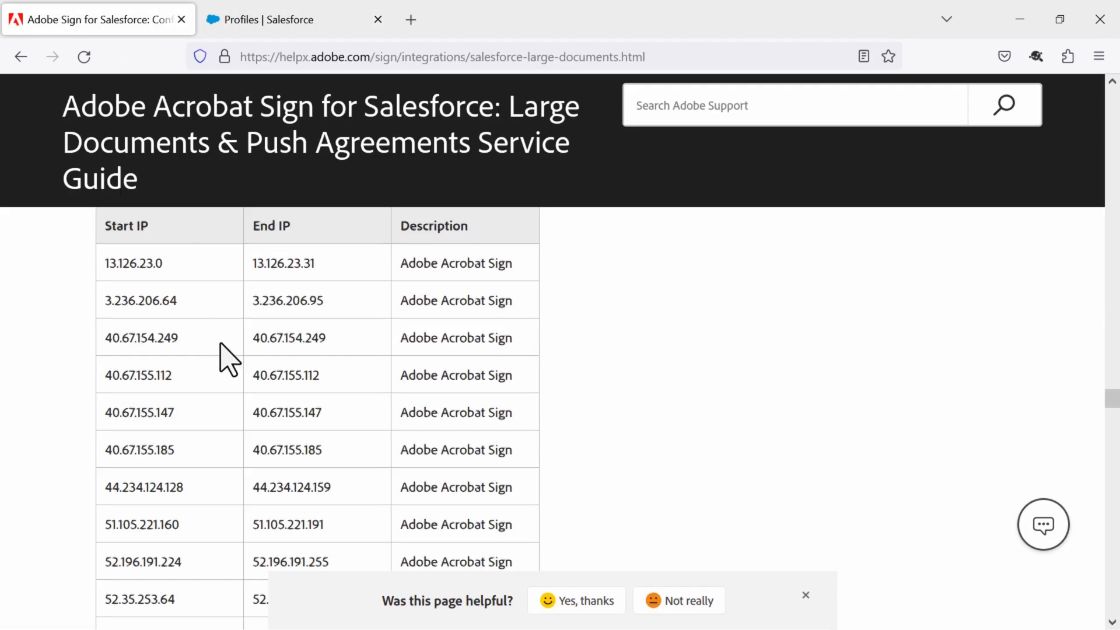
{"action": "scroll", "coordinate": [155, 345], "scroll_direction": "up", "scroll_amount": 2}
{"action": "left_click_drag", "start_coordinate": [104, 356], "coordinate": [165, 356]}
{"action": "key", "text": "ctrl+c"}
{"action": "left_click", "coordinate": [289, 24]}
{"action": "key", "text": "ctrl+v"}
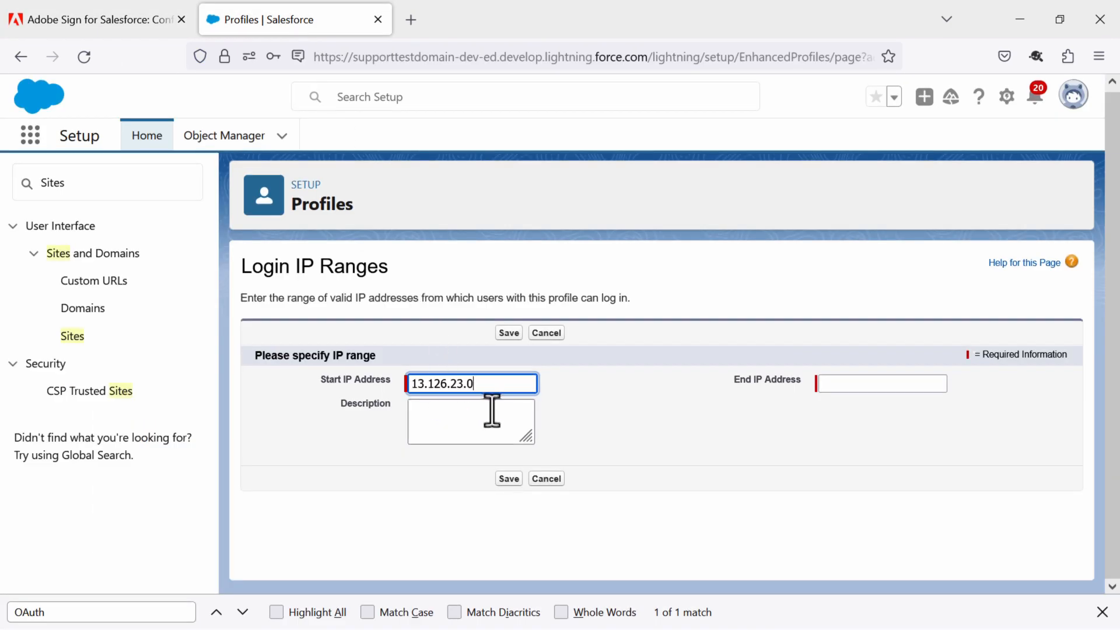
{"action": "left_click", "coordinate": [165, 32]}
{"action": "left_click_drag", "start_coordinate": [253, 354], "coordinate": [319, 360]}
{"action": "key", "text": "ctrl+c"}
{"action": "left_click", "coordinate": [325, 20]}
{"action": "left_click", "coordinate": [840, 385]}
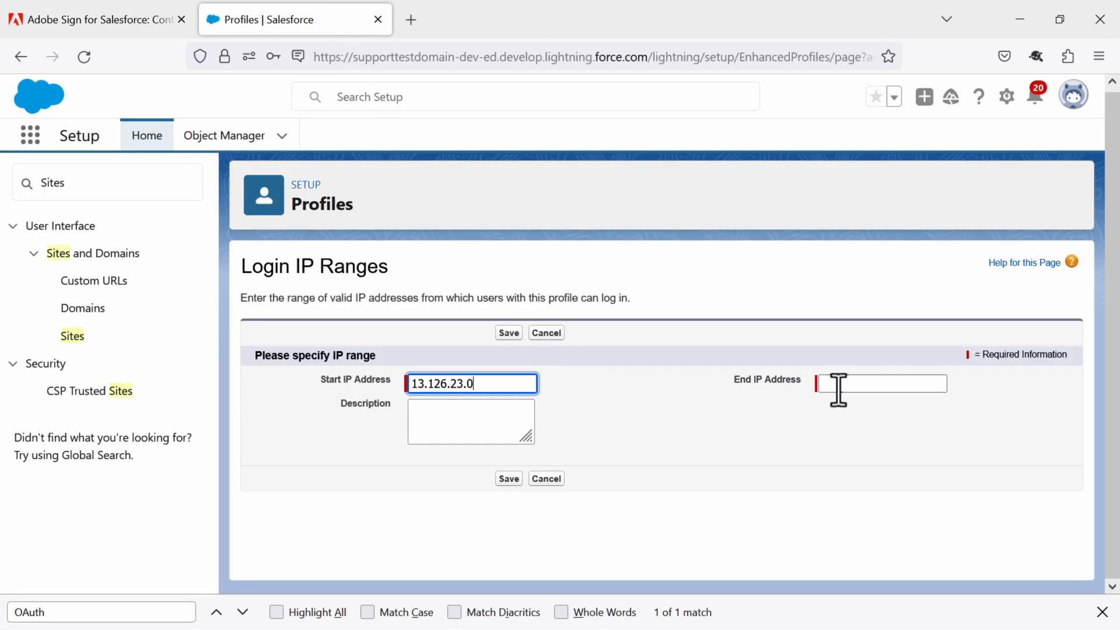
{"action": "key", "text": "ctrl+v"}
- Enter the description 'Adobe Acrobat Sign' and save the range, accepting the IP warning
{"action": "left_click", "coordinate": [105, 20]}
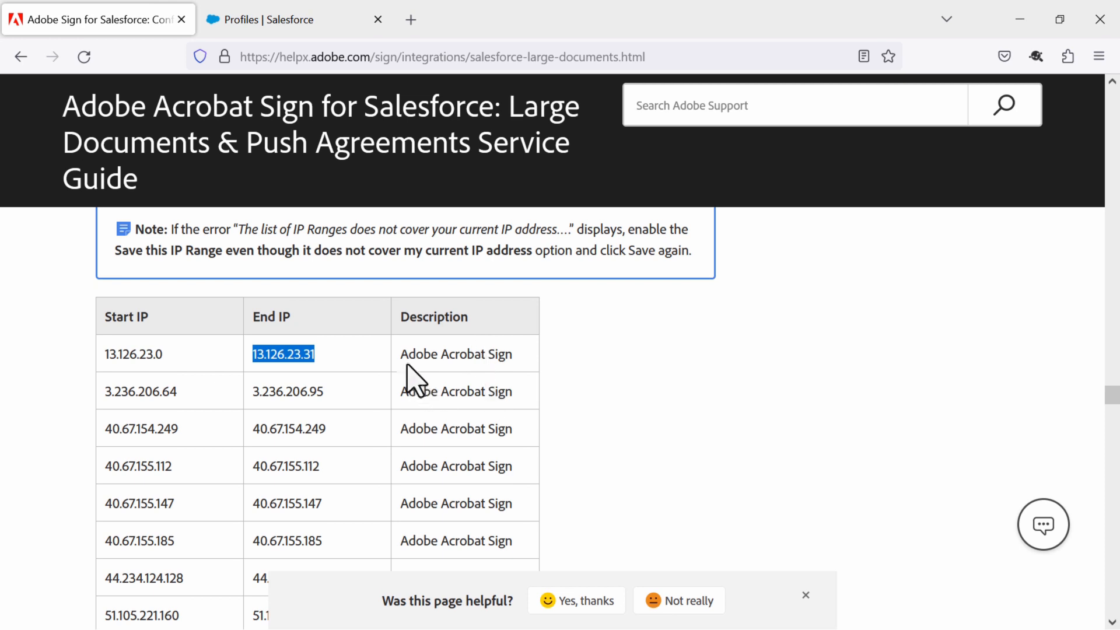
{"action": "left_click_drag", "start_coordinate": [400, 354], "coordinate": [510, 363]}
{"action": "key", "text": "ctrl+c"}
{"action": "left_click", "coordinate": [250, 24]}
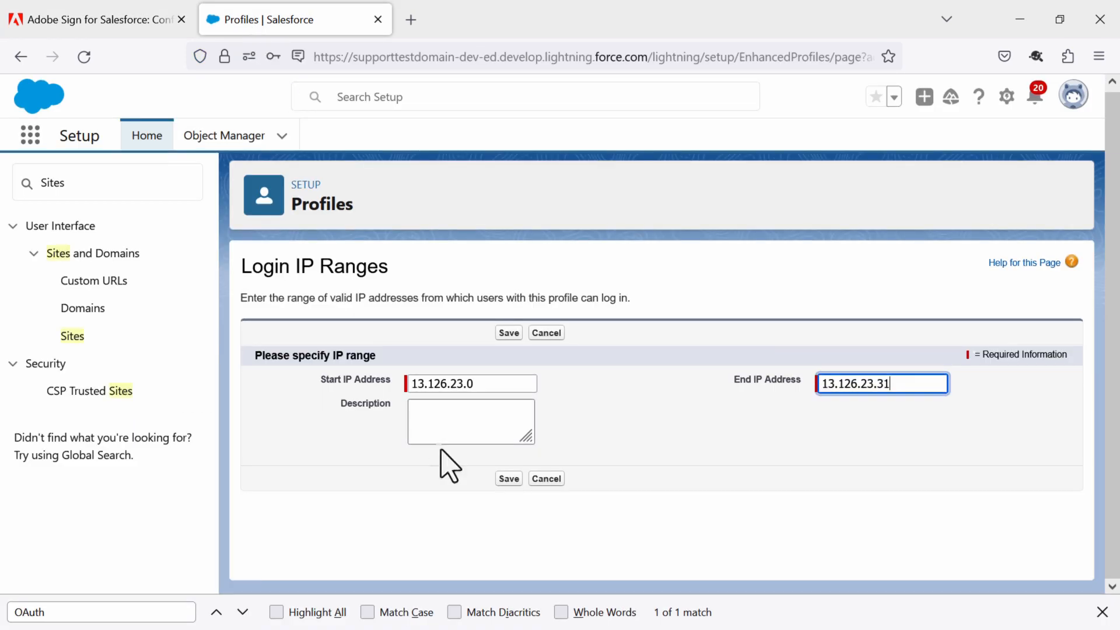
{"action": "left_click", "coordinate": [465, 420]}
{"action": "key", "text": "ctrl+v"}
{"action": "left_click", "coordinate": [509, 333]}
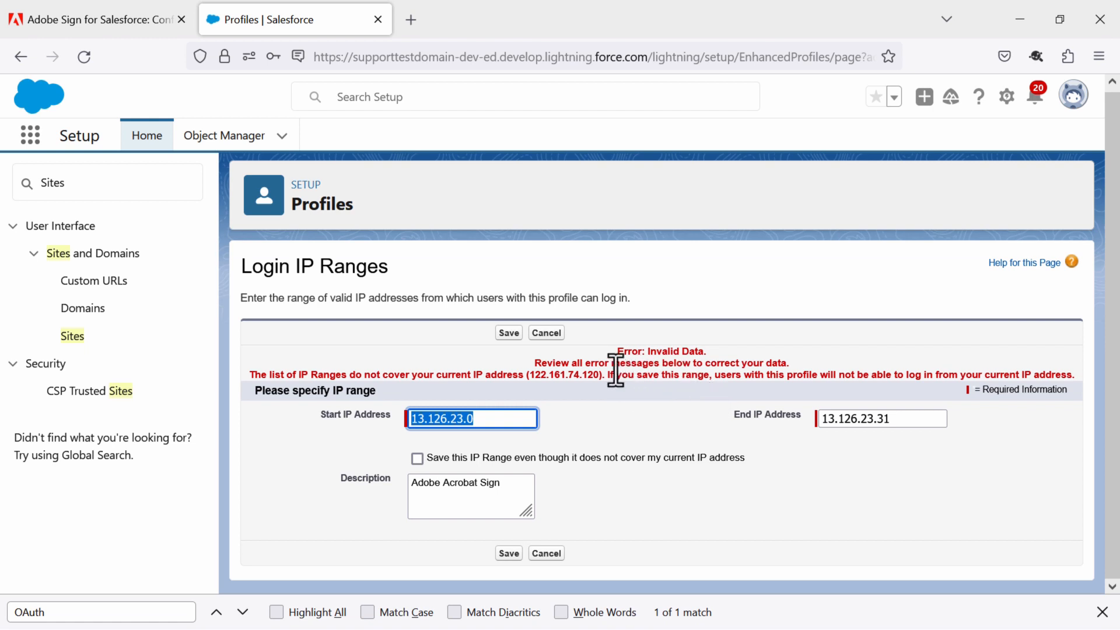
{"action": "left_click", "coordinate": [417, 458]}
{"action": "left_click", "coordinate": [508, 333]}
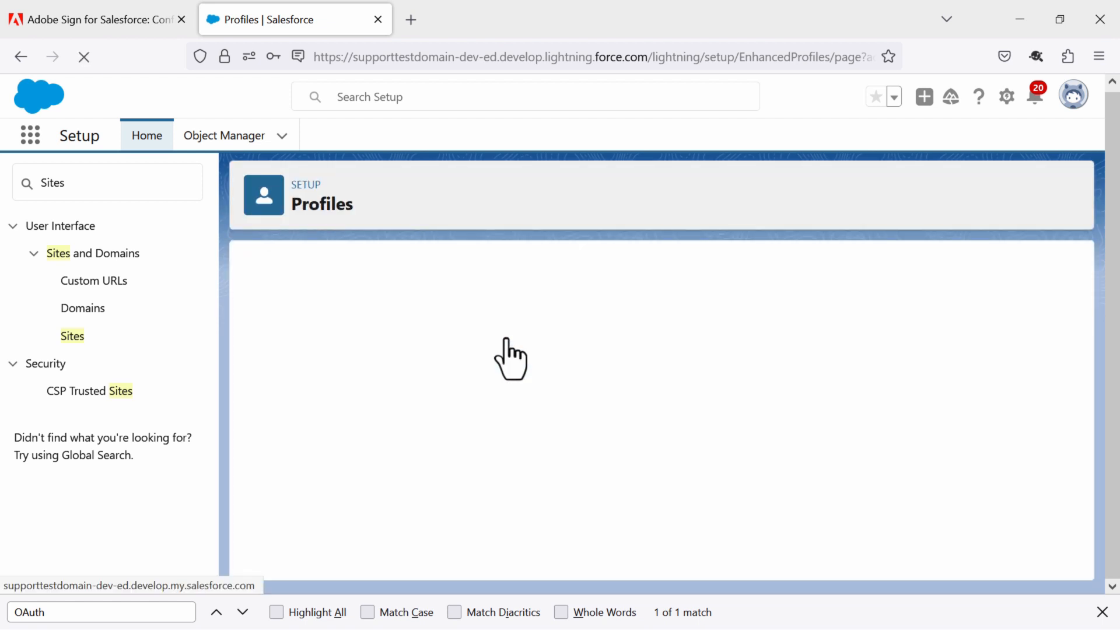
{"action": "mouse_move", "coordinate": [345, 366]}
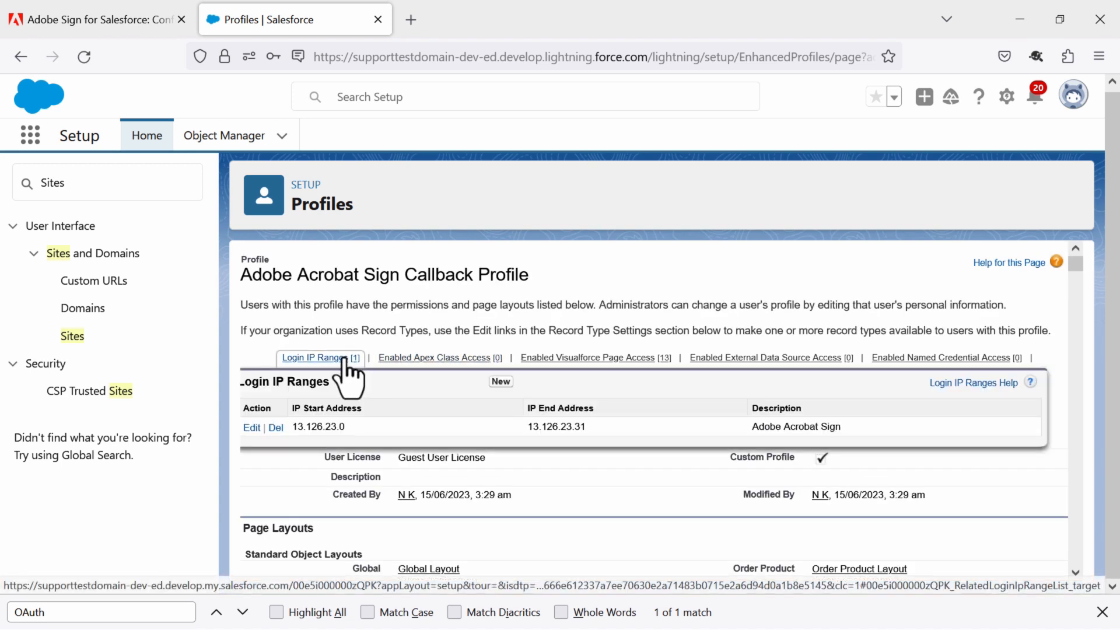
- Add further Adobe help-page ranges starting at 3.236.206.64, then review the 14-entry Login IP Ranges list
{"action": "left_click", "coordinate": [344, 358]}
{"action": "left_click", "coordinate": [519, 258]}
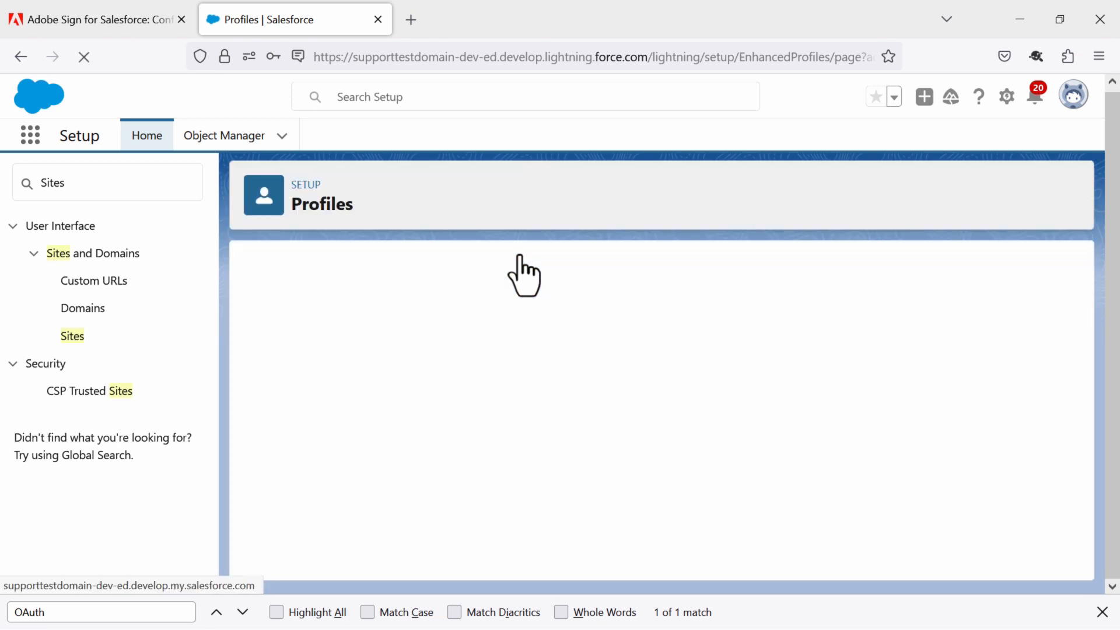
{"action": "left_click", "coordinate": [111, 23]}
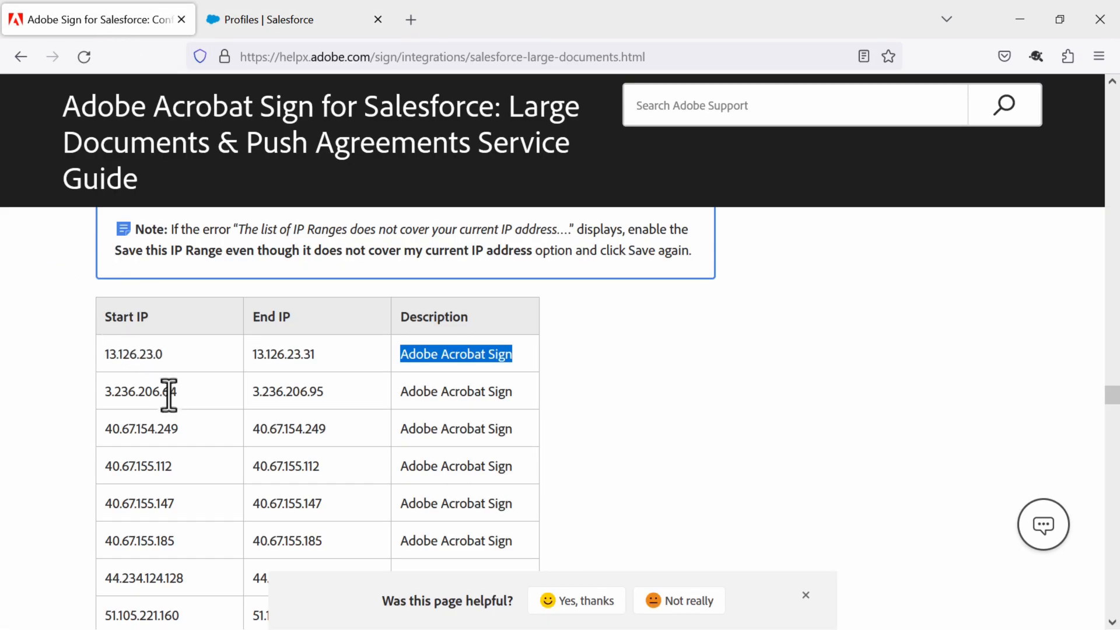
{"action": "left_click_drag", "start_coordinate": [176, 392], "coordinate": [106, 392]}
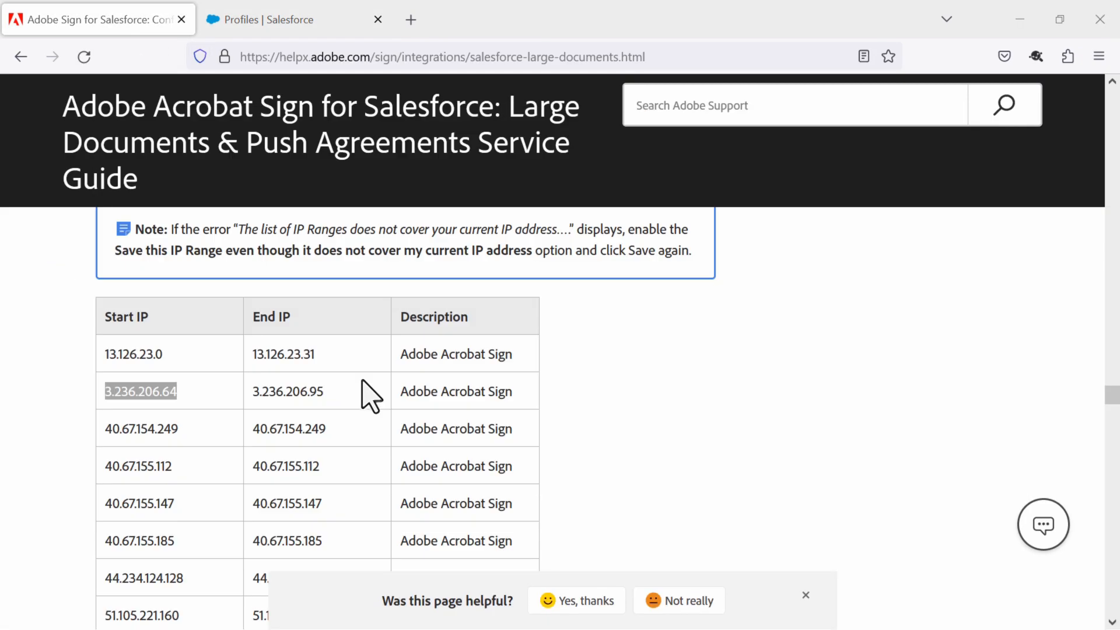
{"action": "left_click", "coordinate": [274, 19]}
{"action": "left_click", "coordinate": [337, 359]}
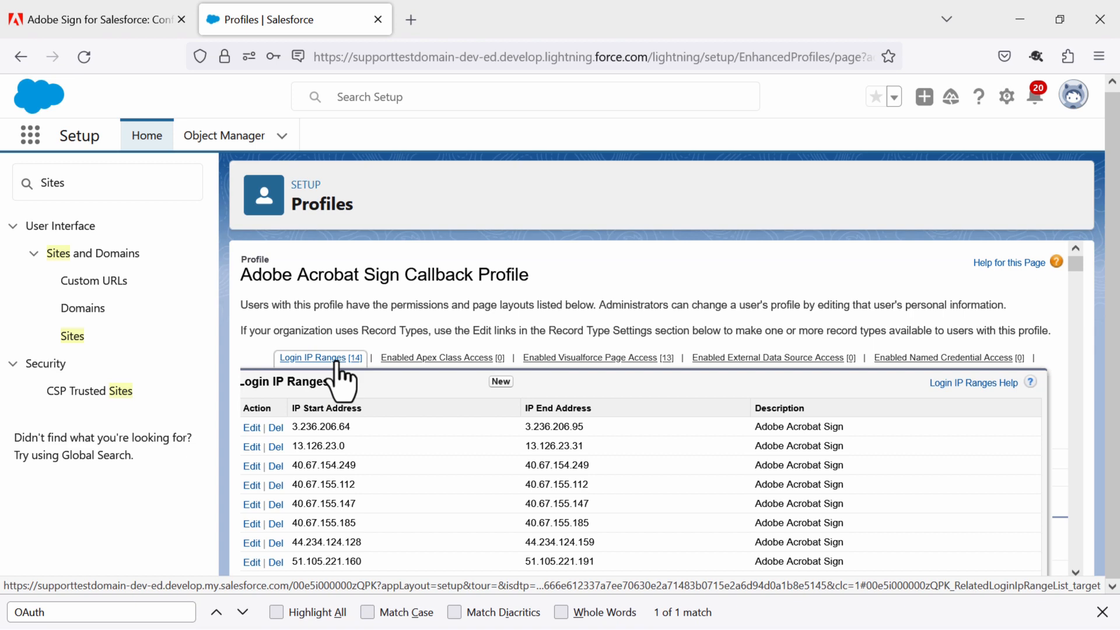
{"action": "left_click", "coordinate": [336, 361]}
{"action": "scroll", "coordinate": [609, 351], "scroll_direction": "down", "scroll_amount": 1}
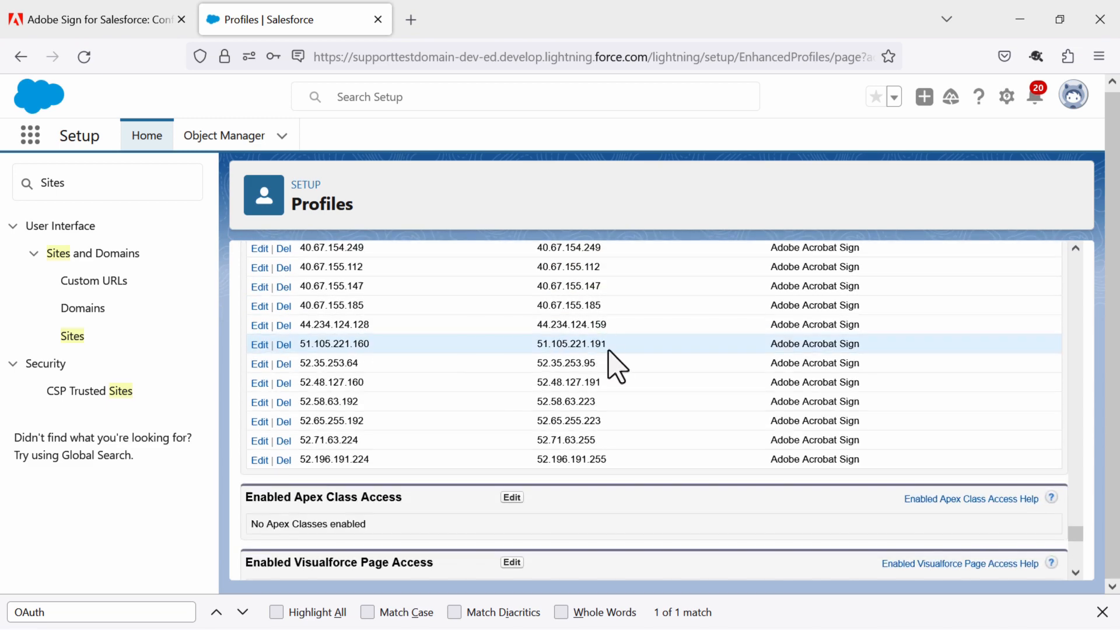
{"action": "scroll", "coordinate": [617, 351], "scroll_direction": "up", "scroll_amount": 1}
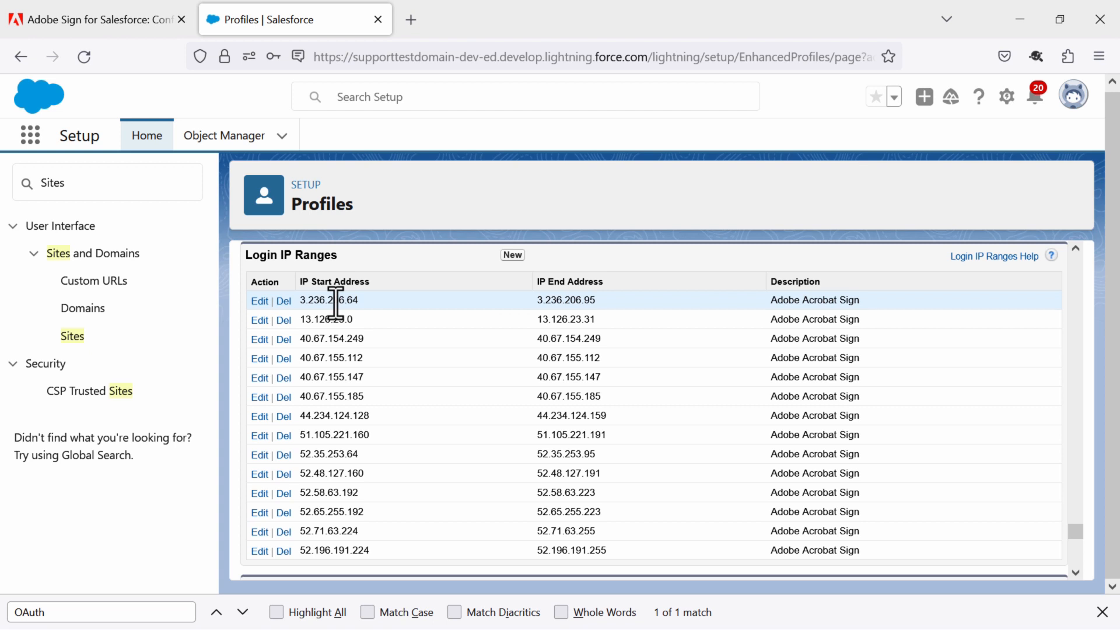
- Clear the Quick Find box and open the Agreement object's Fields & Relationships in Object Manager
{"action": "double_click", "coordinate": [99, 183]}
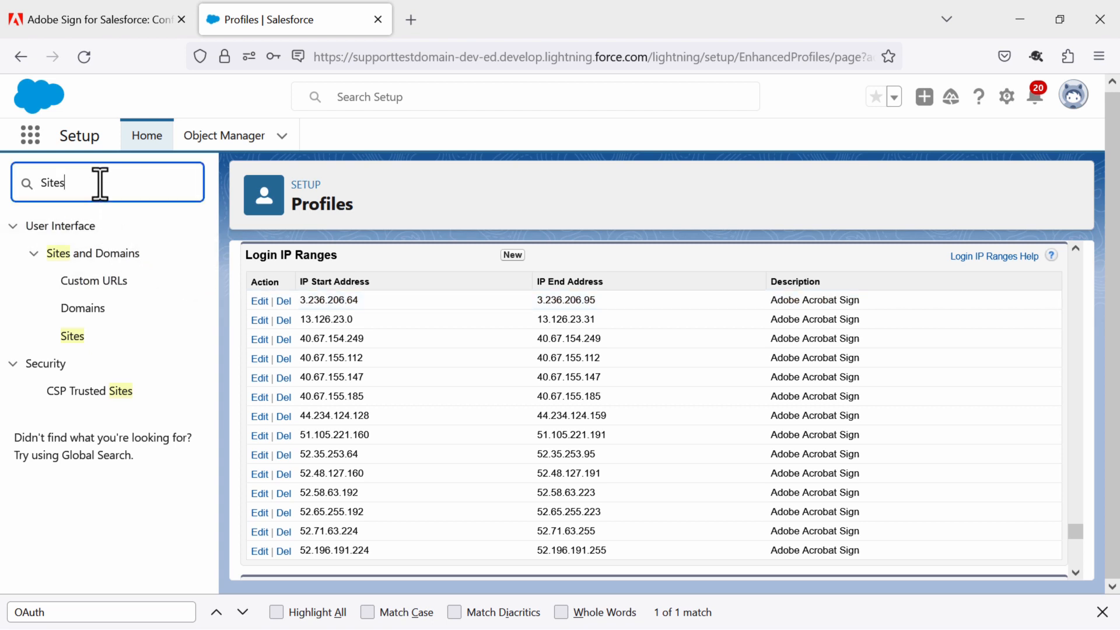
{"action": "key", "text": "BackSpace"}
{"action": "left_click", "coordinate": [230, 145]}
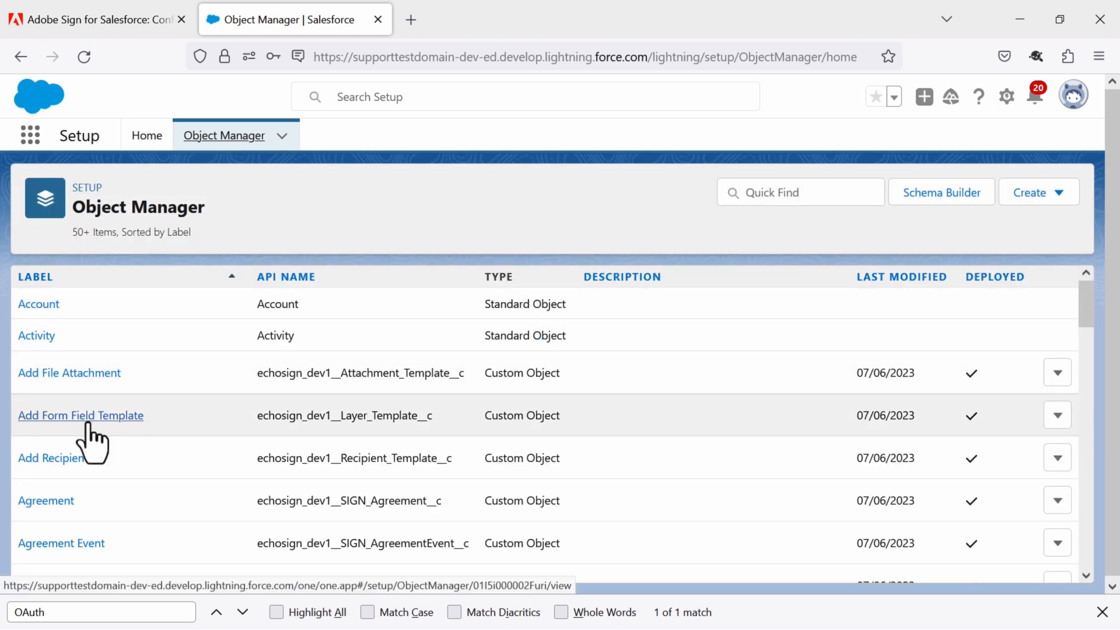
{"action": "left_click", "coordinate": [47, 501]}
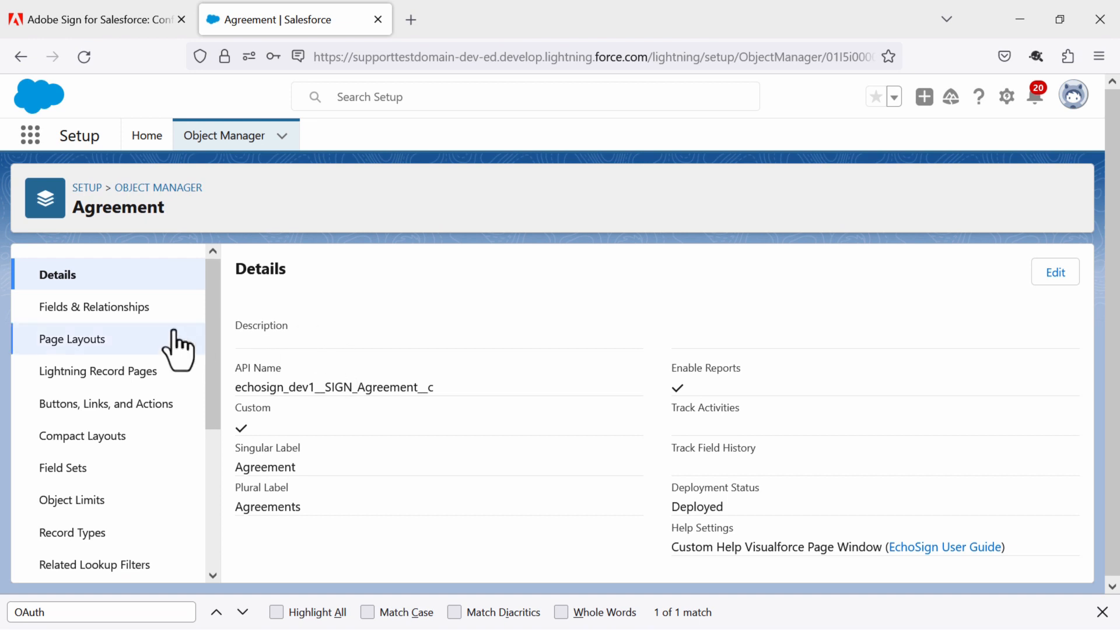
{"action": "left_click", "coordinate": [112, 315]}
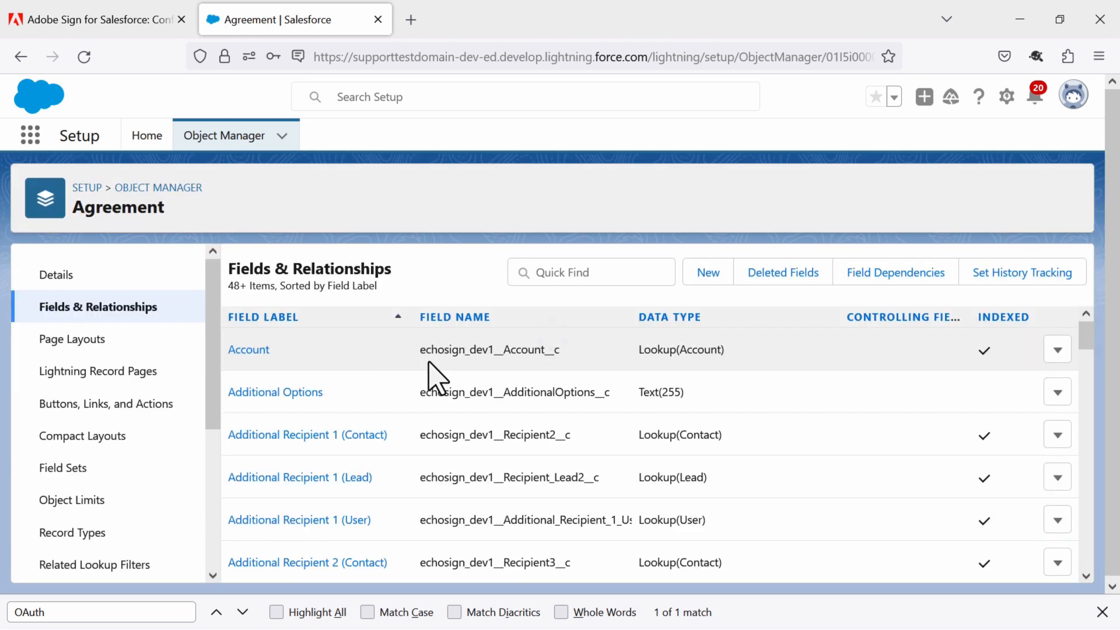
- Filter the fields by 'invocation' and open Attachment Service Invocation Count
{"action": "scroll", "coordinate": [399, 424], "scroll_direction": "down", "scroll_amount": 2}
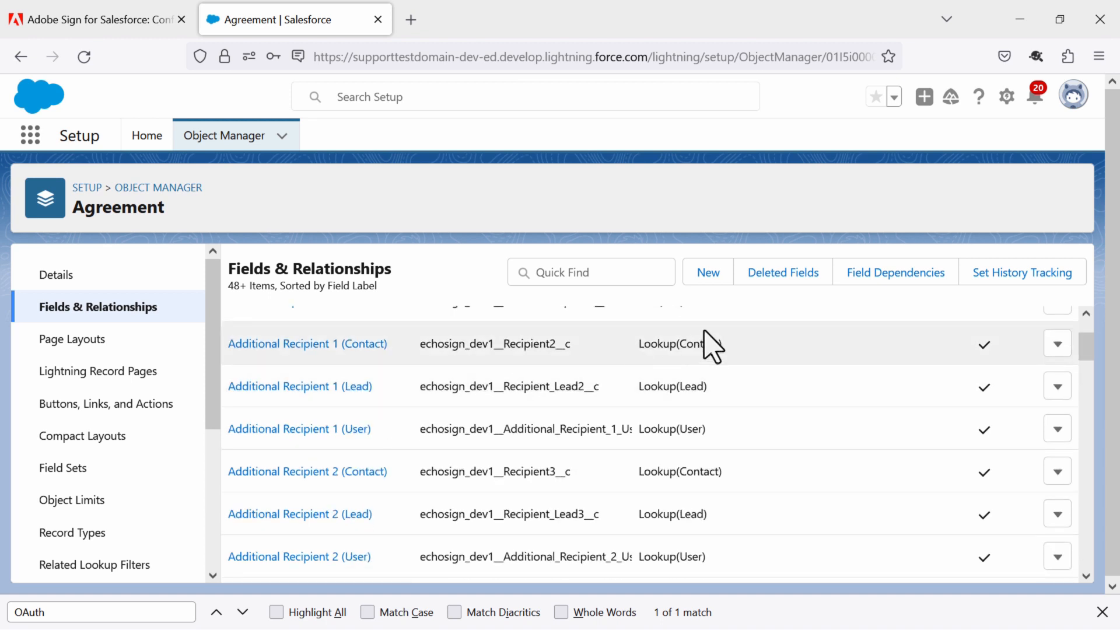
{"action": "scroll", "coordinate": [817, 326], "scroll_direction": "up", "scroll_amount": 3}
{"action": "left_click", "coordinate": [585, 273]}
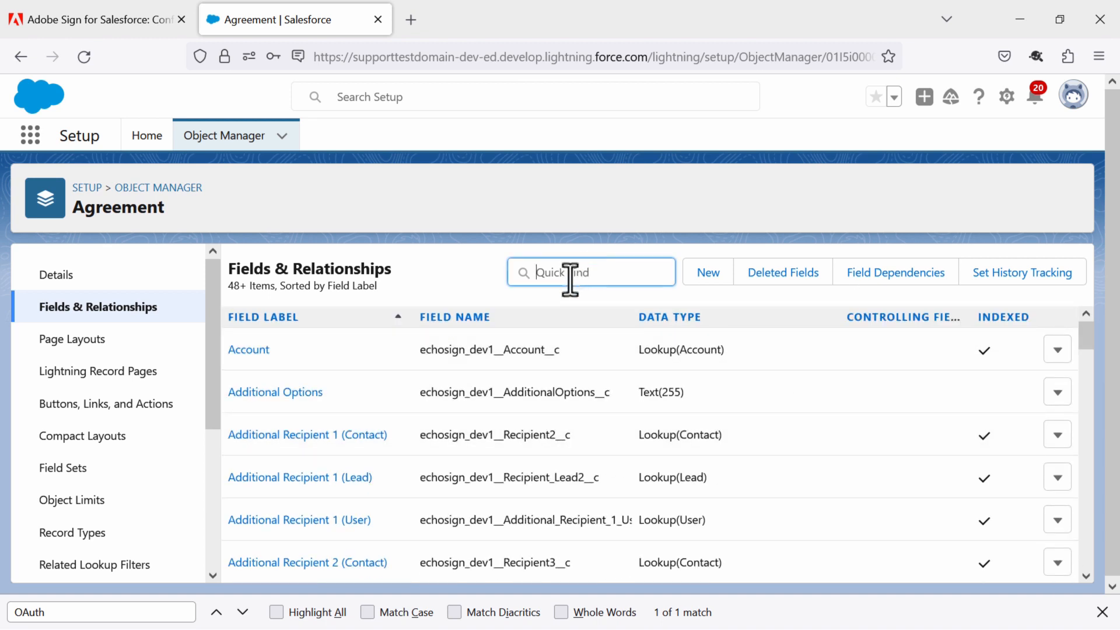
{"action": "type", "text": "invocat"}
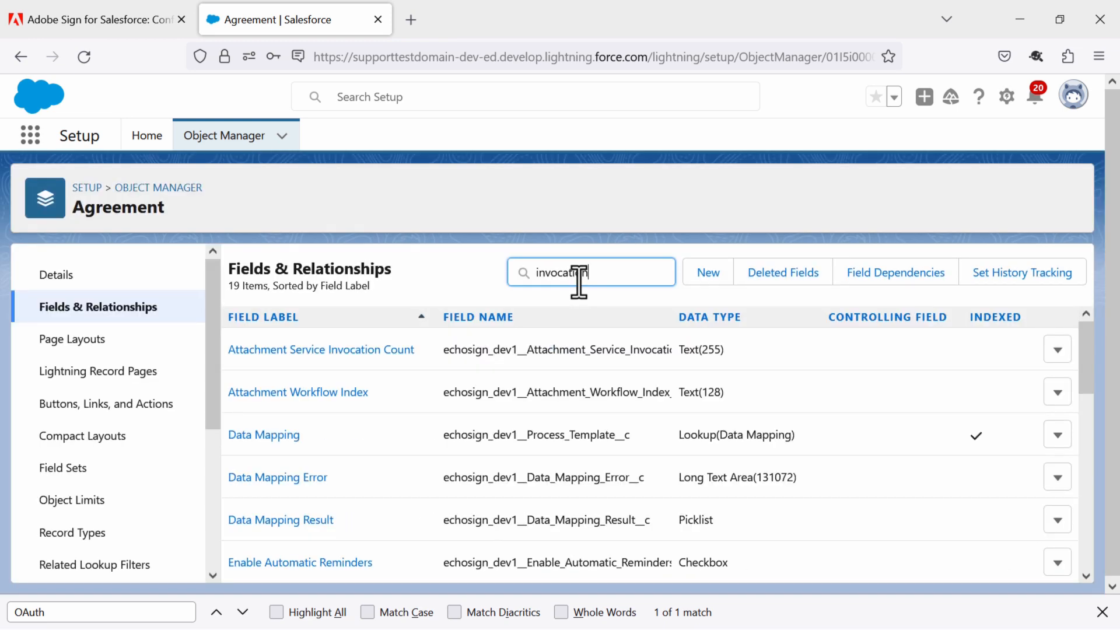
{"action": "type", "text": "ion"}
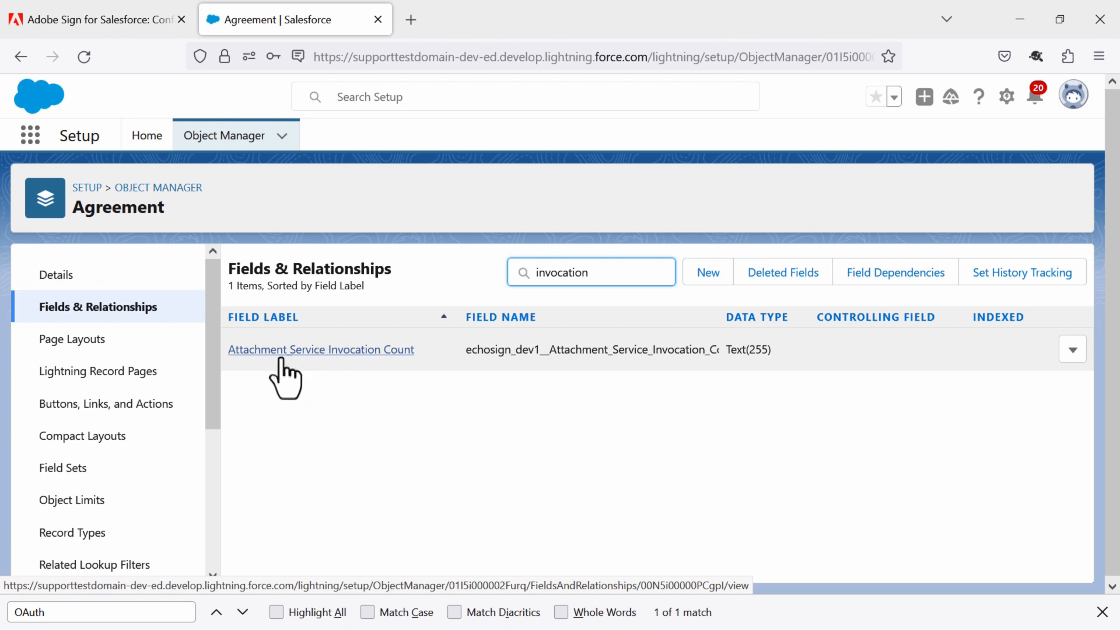
{"action": "left_click", "coordinate": [339, 355]}
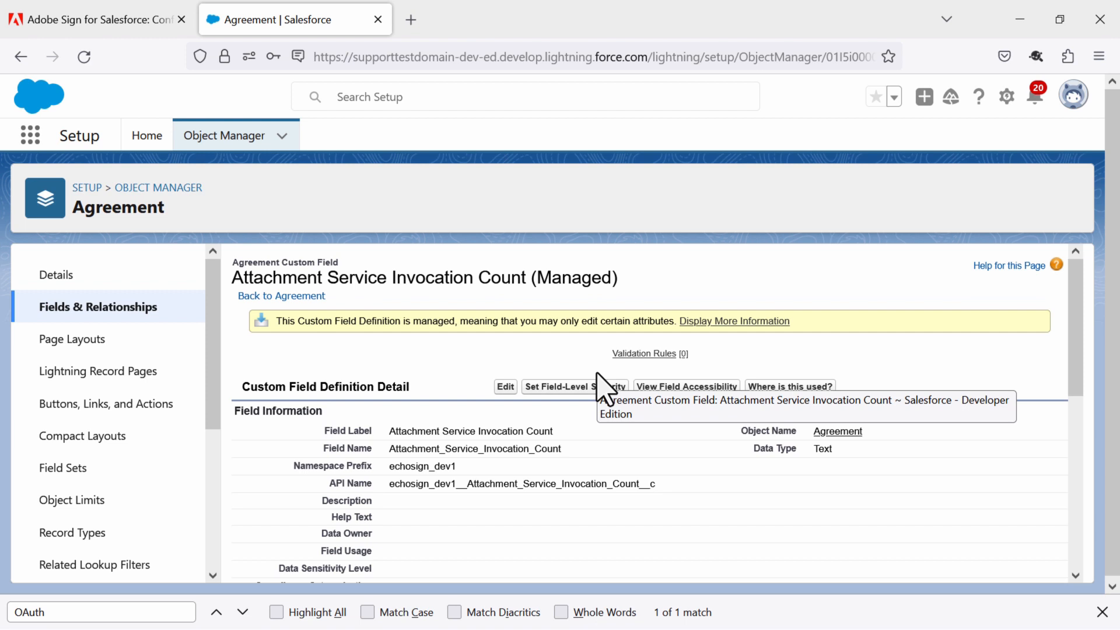
- Make the field visible and read-only for ABC Sign Callback User, save, and return to Setup Home
{"action": "left_click", "coordinate": [567, 387]}
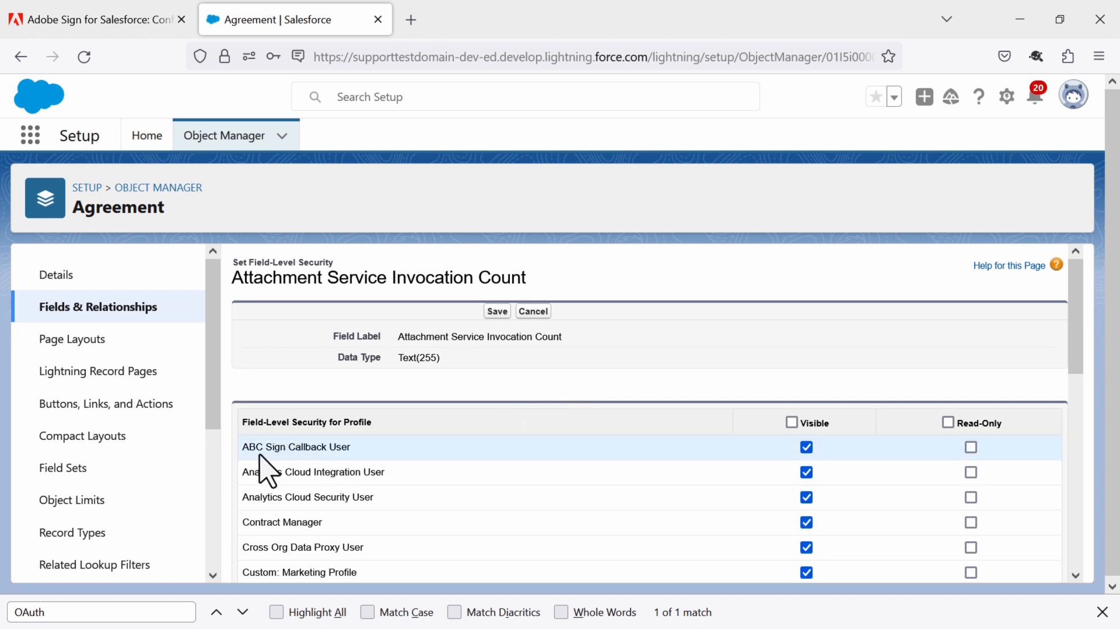
{"action": "left_click", "coordinate": [971, 447]}
{"action": "left_click", "coordinate": [497, 312]}
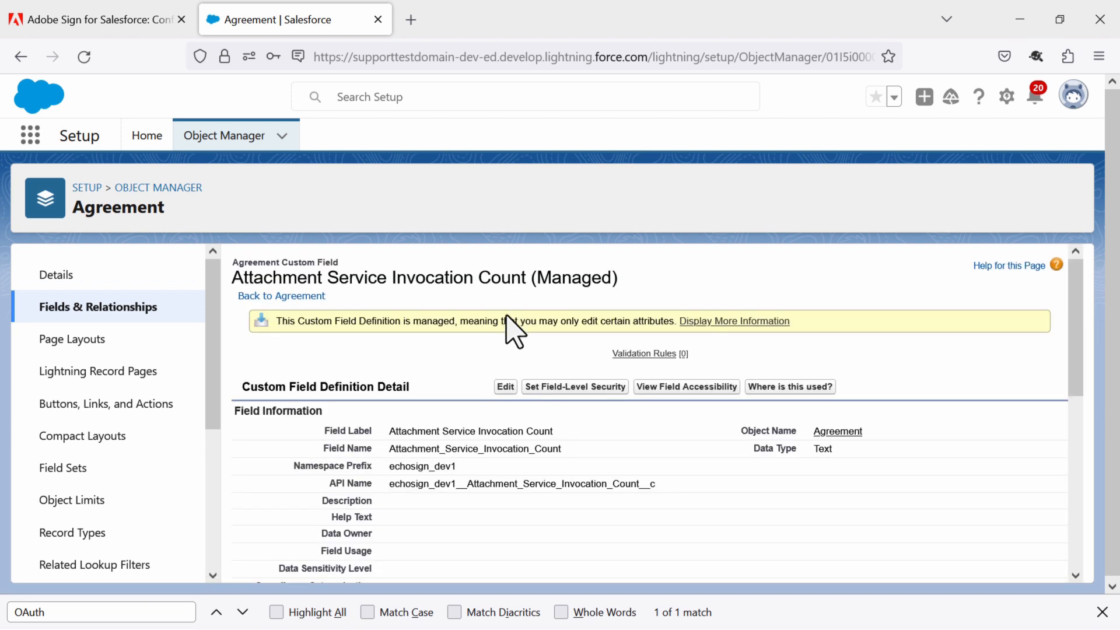
{"action": "left_click", "coordinate": [149, 142]}
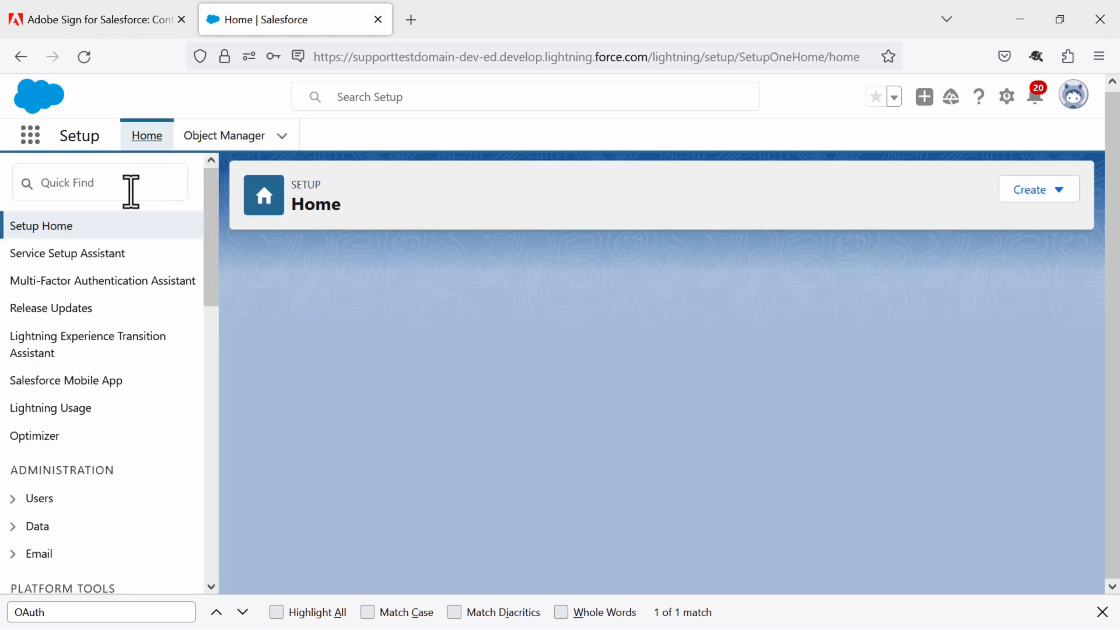
- Find Sites via Quick Find 'sites', open Adobe Acrobat Sign Callback, and go to Public Access Settings
{"action": "left_click", "coordinate": [166, 197]}
{"action": "type", "text": "sit"}
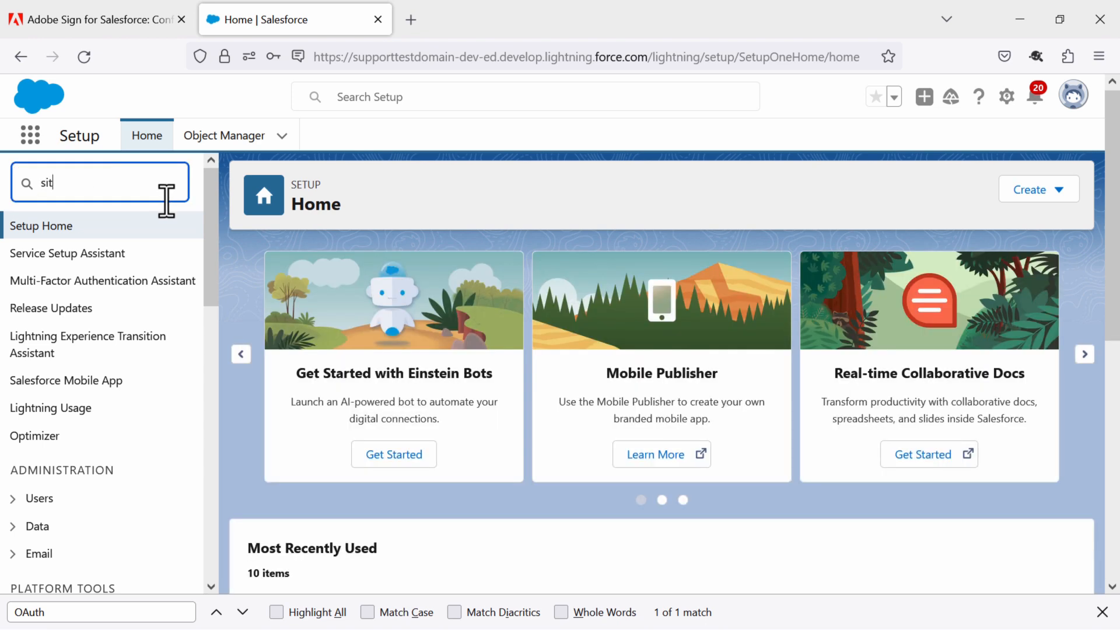
{"action": "type", "text": "es"}
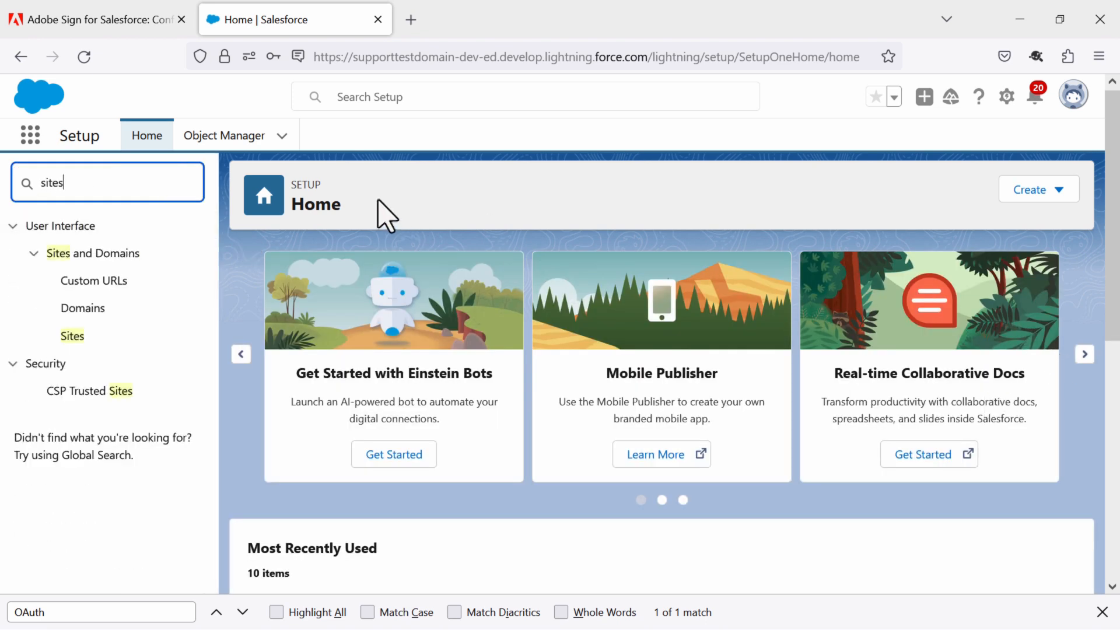
{"action": "left_click", "coordinate": [78, 345]}
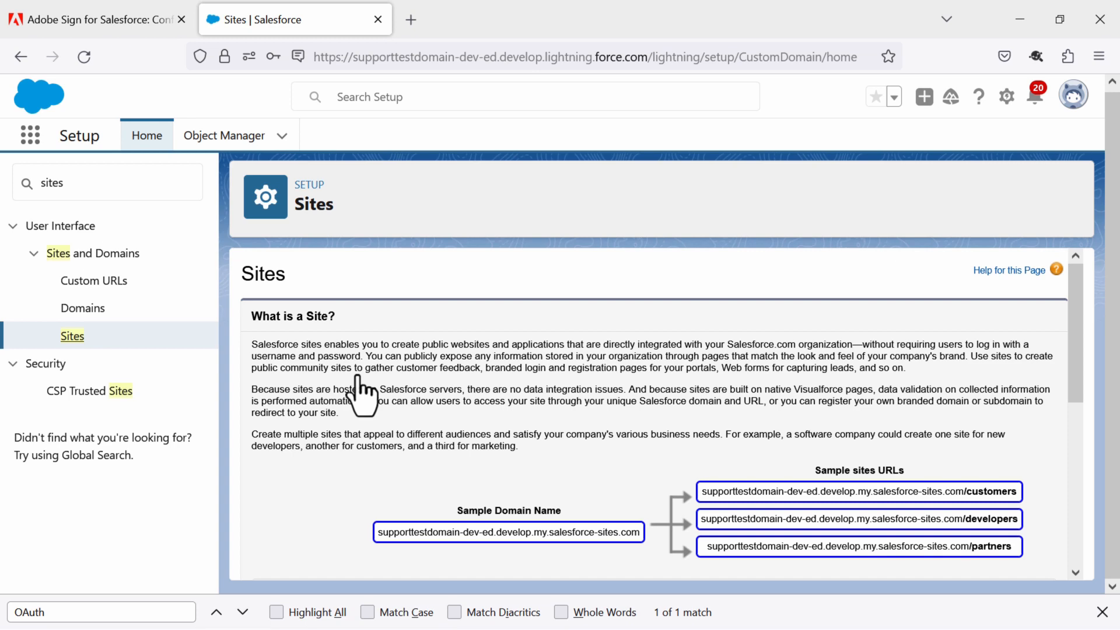
{"action": "scroll", "coordinate": [361, 397], "scroll_direction": "down", "scroll_amount": 5}
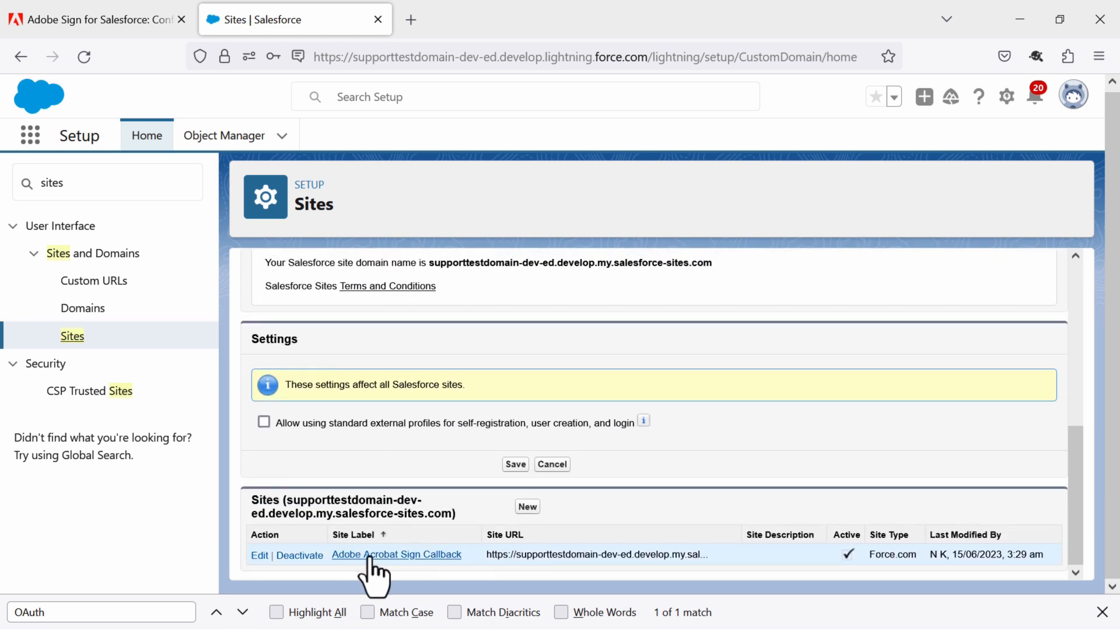
{"action": "left_click", "coordinate": [371, 556]}
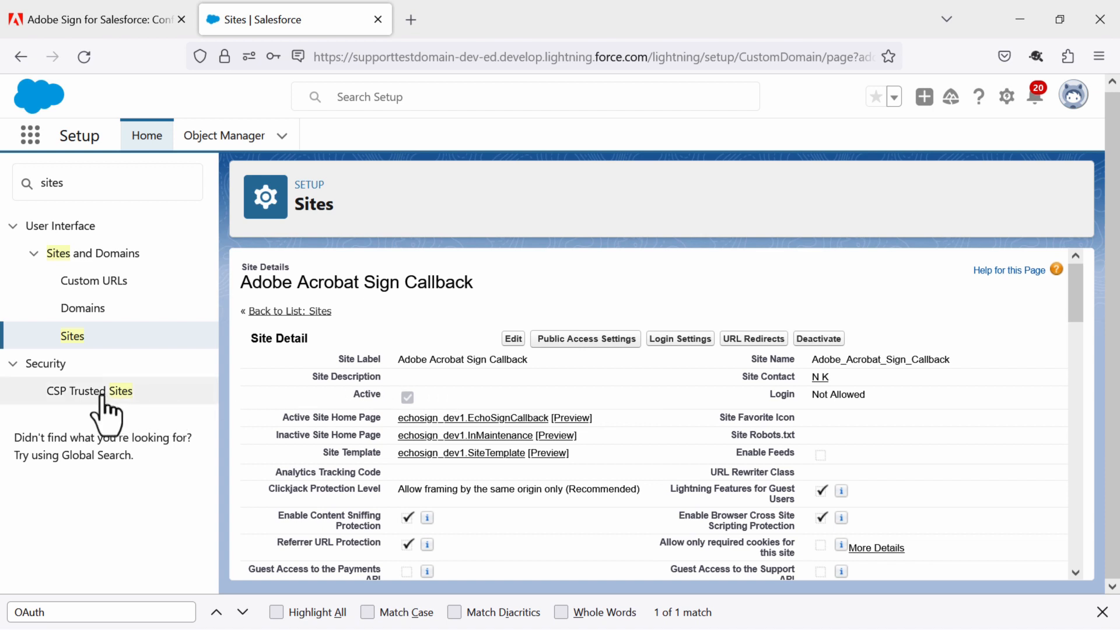
{"action": "left_click", "coordinate": [595, 339]}
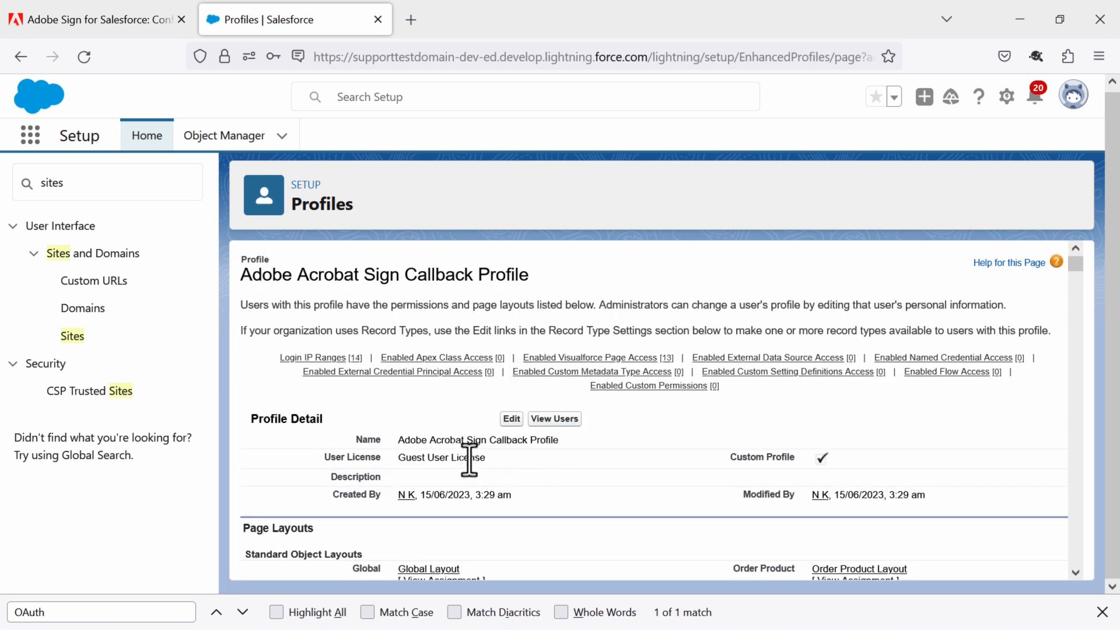
- Open the callback profile's Enabled Apex Class Access section and begin editing it
{"action": "mouse_move", "coordinate": [443, 359]}
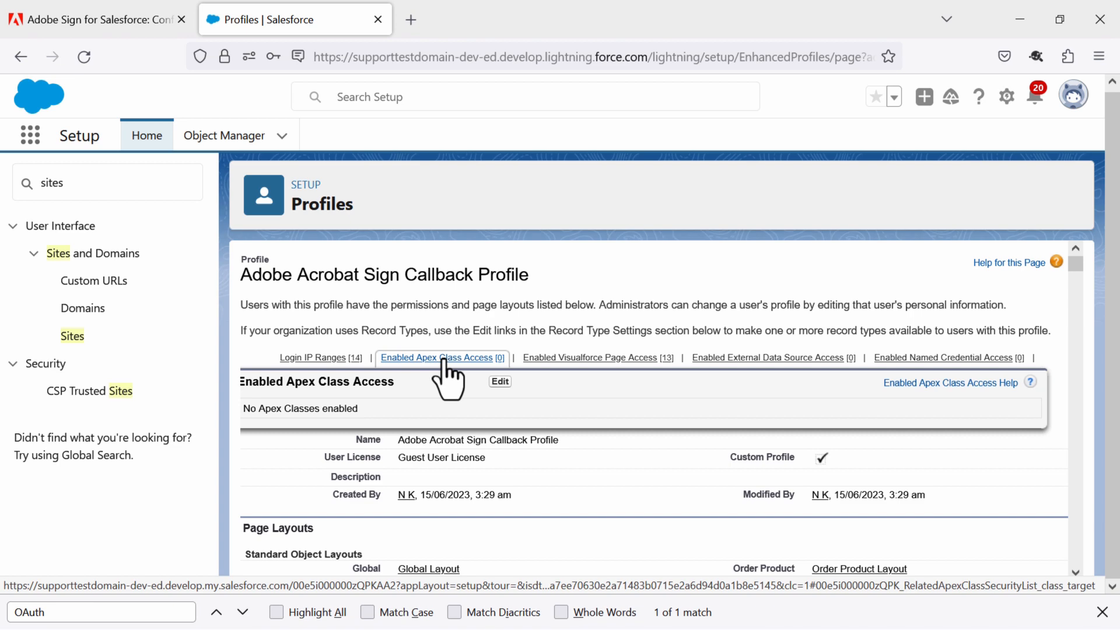
{"action": "left_click", "coordinate": [443, 359]}
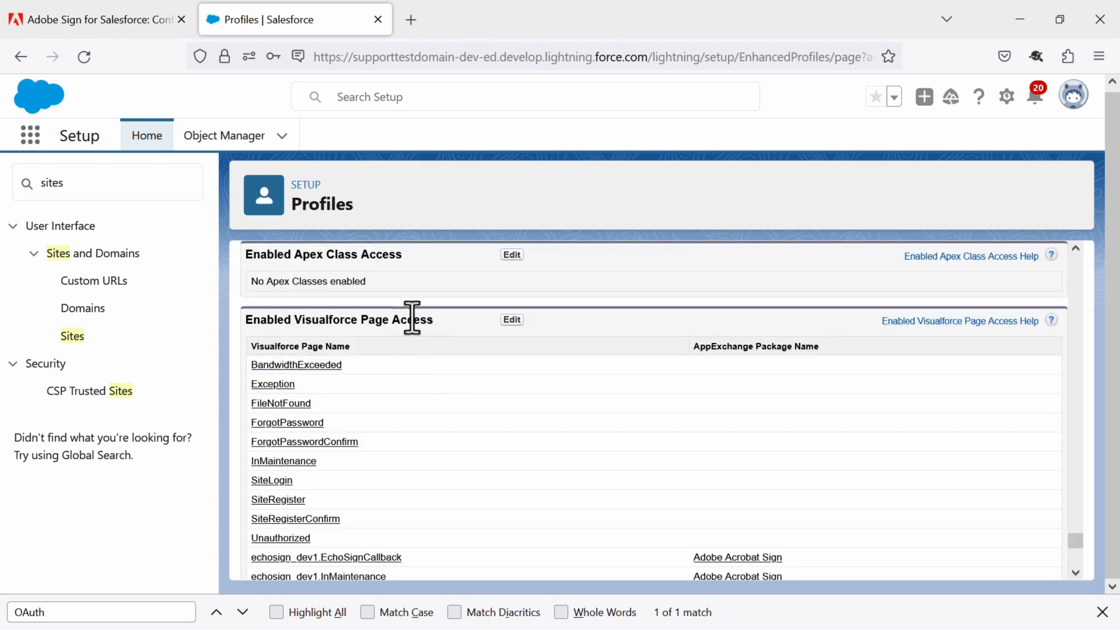
{"action": "left_click", "coordinate": [511, 255]}
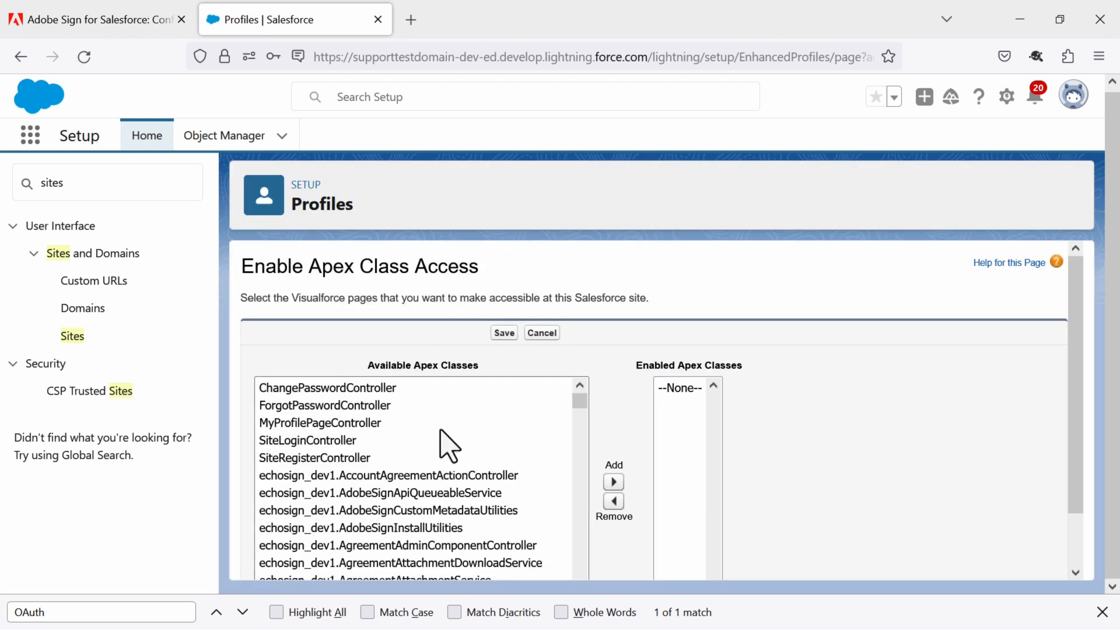
- Find LargeFileDownloadService, move it to Enabled Apex Classes for the callback profile, and save
{"action": "key", "text": "ctrl+f"}
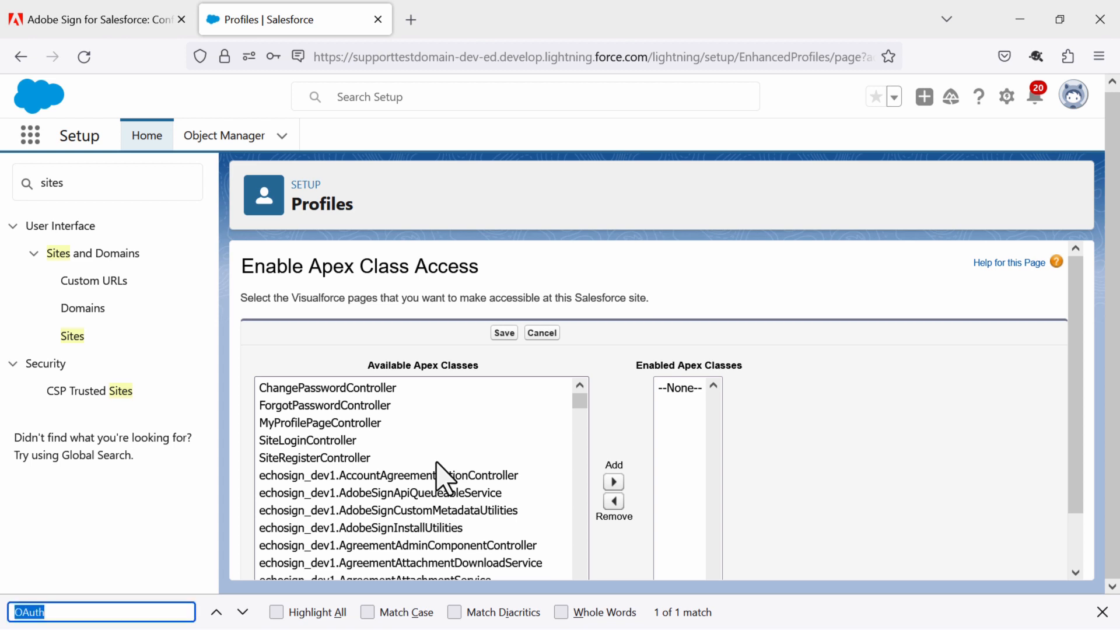
{"action": "type", "text": "lareg"}
{"action": "type", "text": "f"}
{"action": "key", "text": "BackSpace"}
{"action": "key", "text": "BackSpace"}
{"action": "key", "text": "BackSpace"}
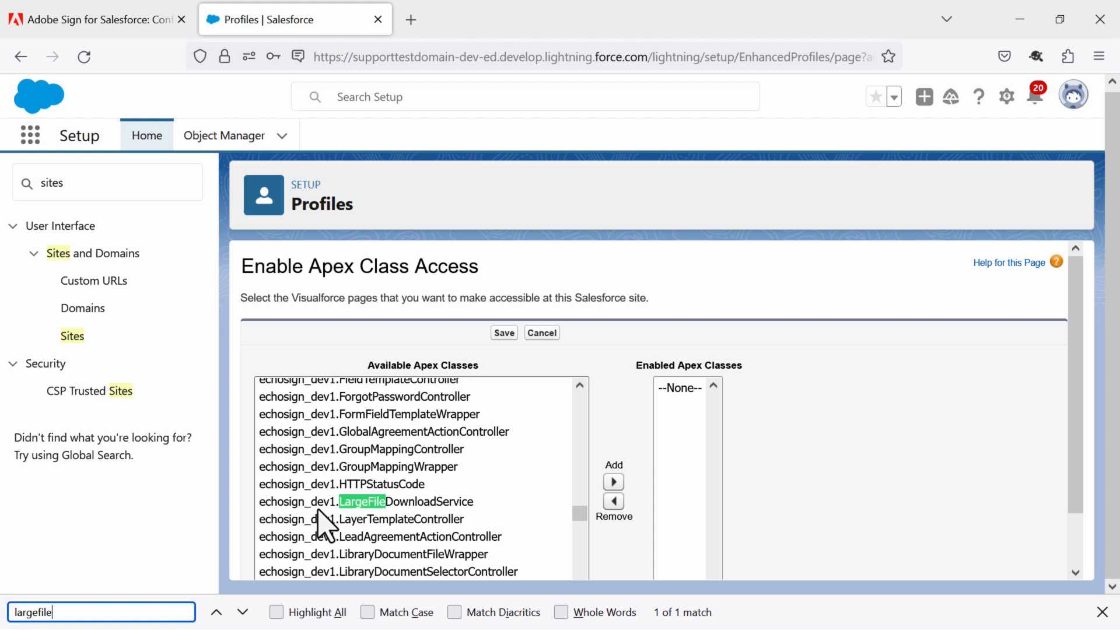
{"action": "left_click", "coordinate": [432, 504]}
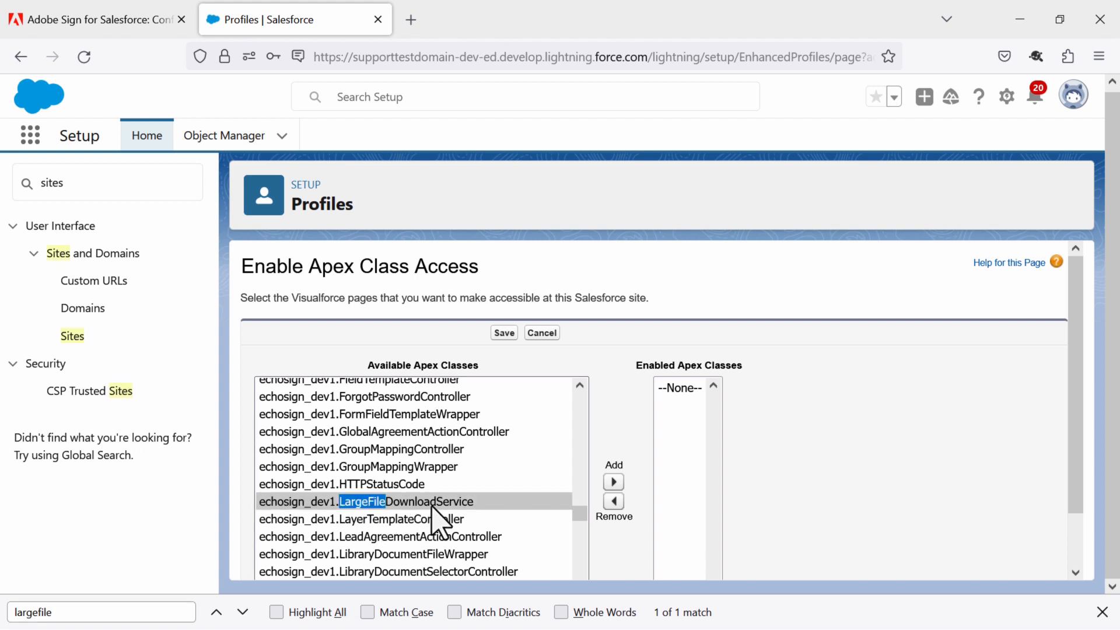
{"action": "left_click", "coordinate": [614, 482]}
{"action": "left_click", "coordinate": [502, 332]}
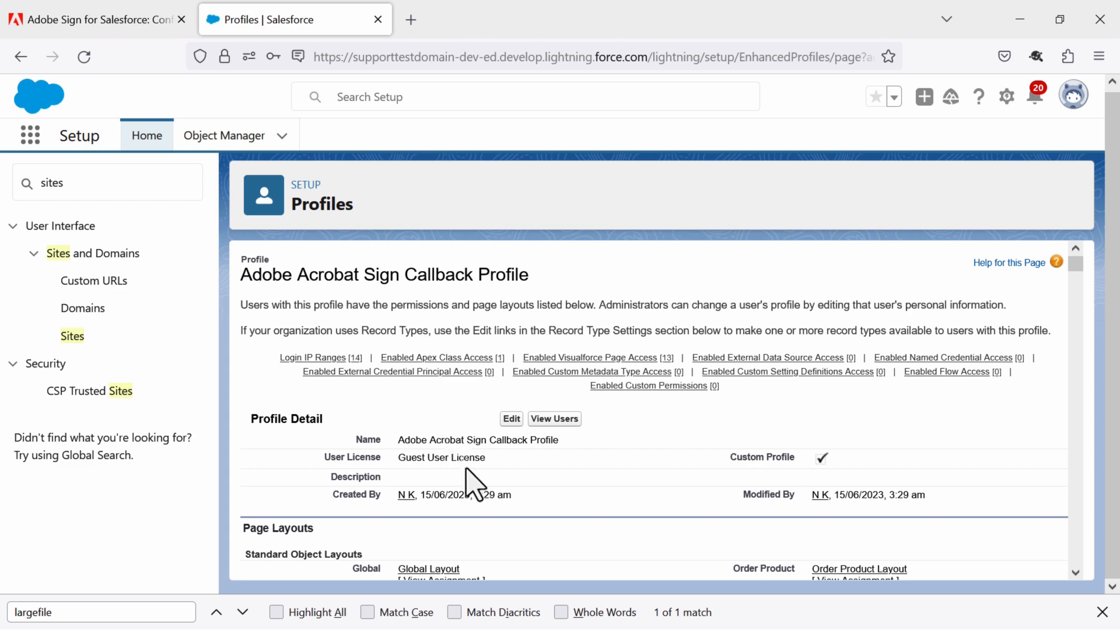
{"action": "scroll", "coordinate": [484, 489], "scroll_direction": "down", "scroll_amount": 5}
- Edit the callback profile, tick Create for Agreements under Custom Object Permissions, and save
{"action": "scroll", "coordinate": [484, 489], "scroll_direction": "up", "scroll_amount": 5}
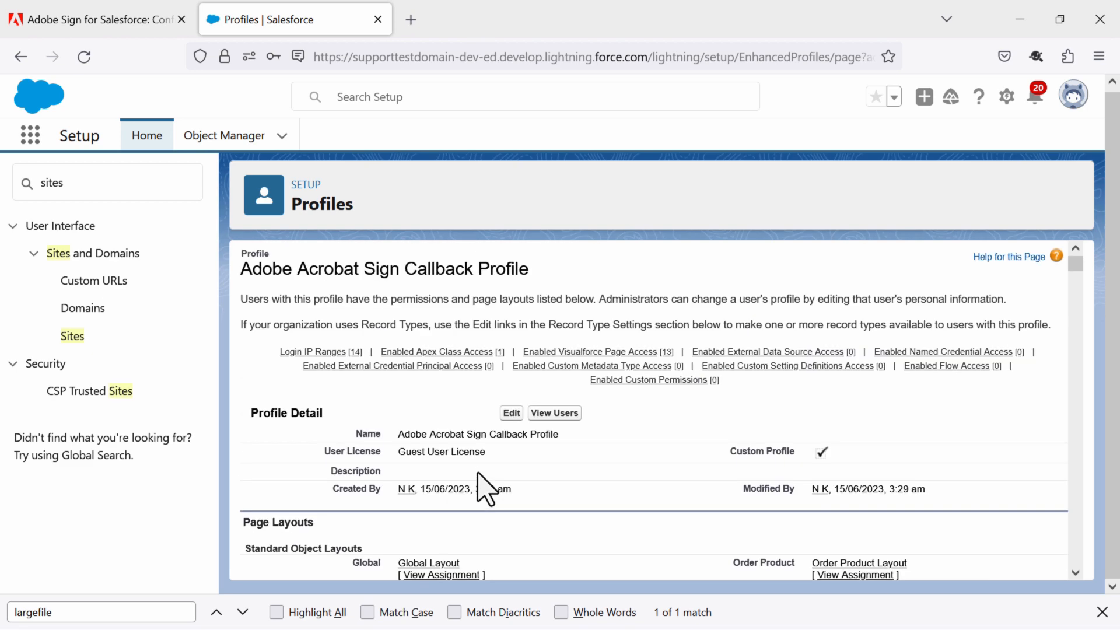
{"action": "left_click", "coordinate": [515, 417]}
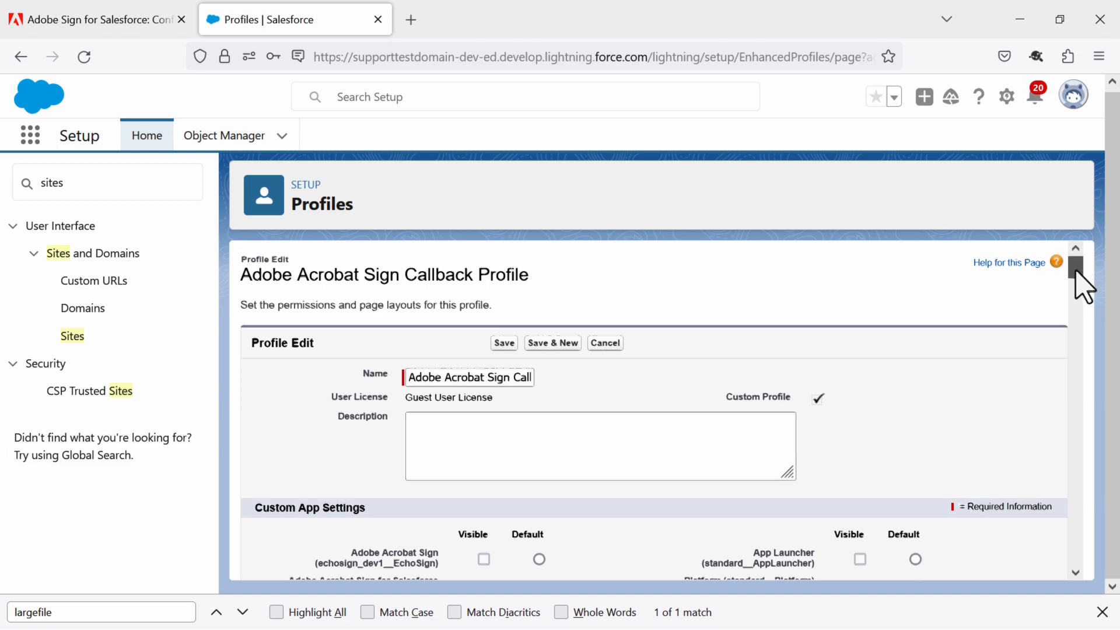
{"action": "left_click_drag", "start_coordinate": [1075, 272], "coordinate": [1044, 504]}
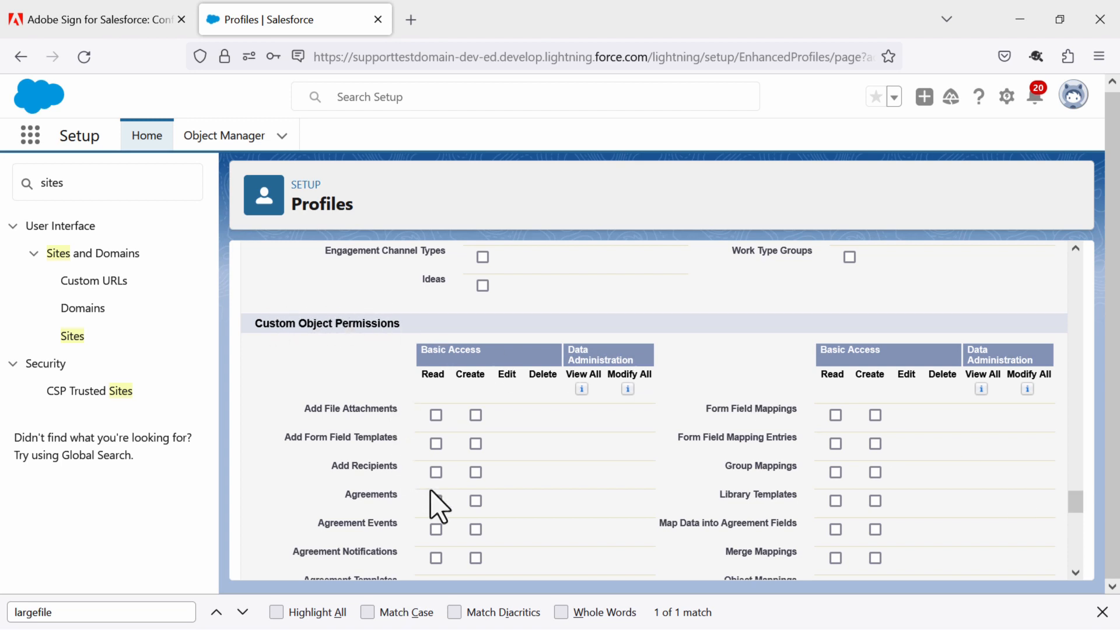
{"action": "left_click", "coordinate": [476, 503]}
{"action": "left_click_drag", "start_coordinate": [1077, 503], "coordinate": [1084, 237]}
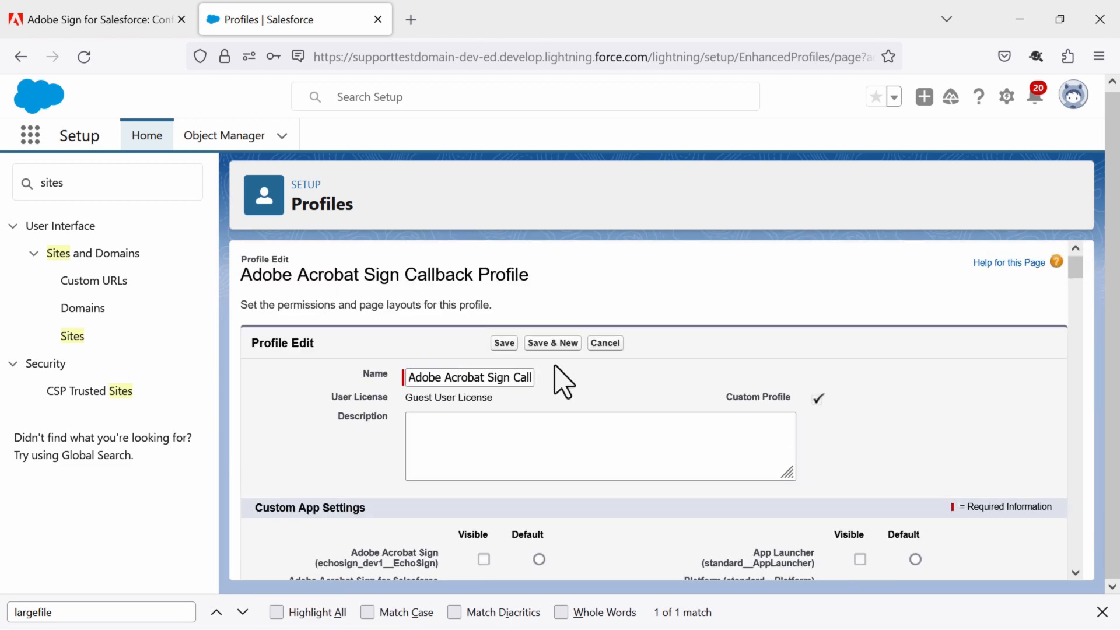
{"action": "left_click", "coordinate": [503, 345]}
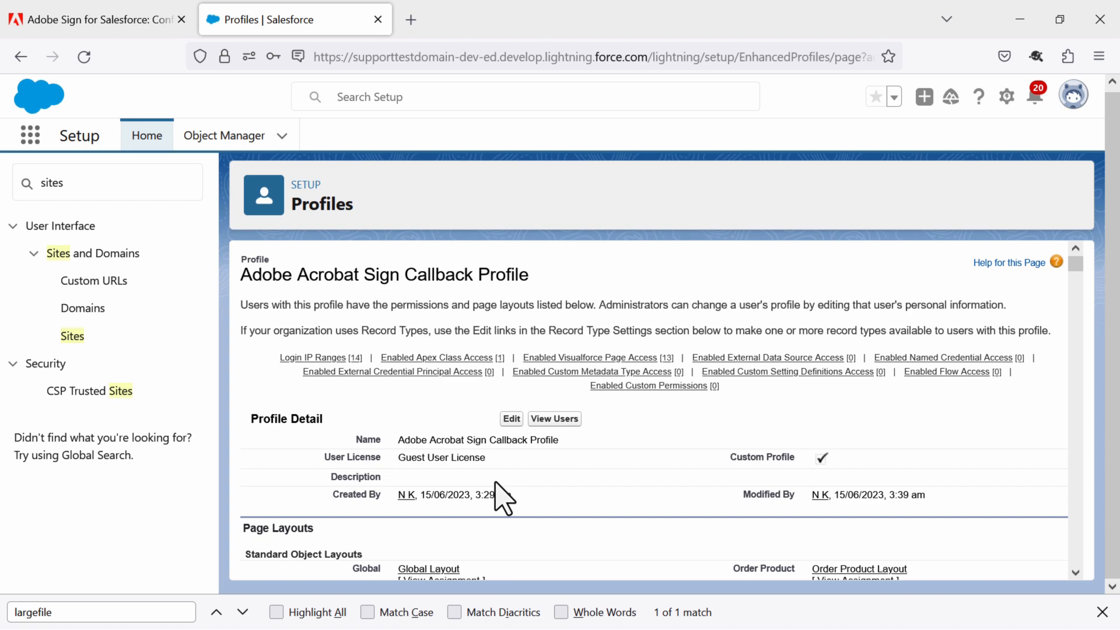
{"action": "scroll", "coordinate": [503, 499], "scroll_direction": "down", "scroll_amount": 3}
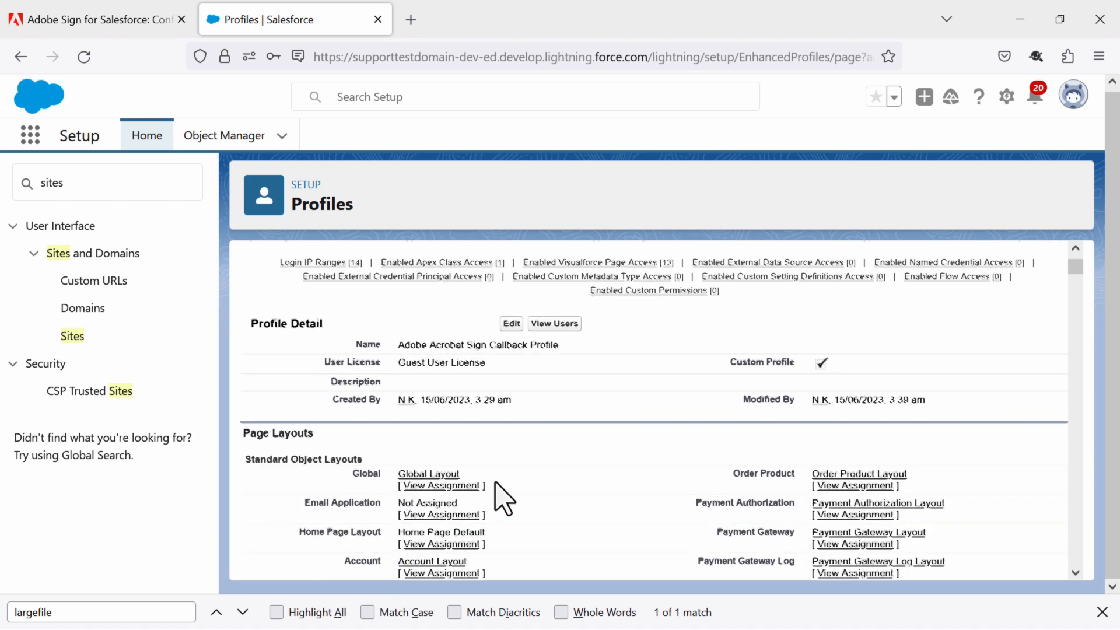
{"action": "scroll", "coordinate": [503, 499], "scroll_direction": "up", "scroll_amount": 3}
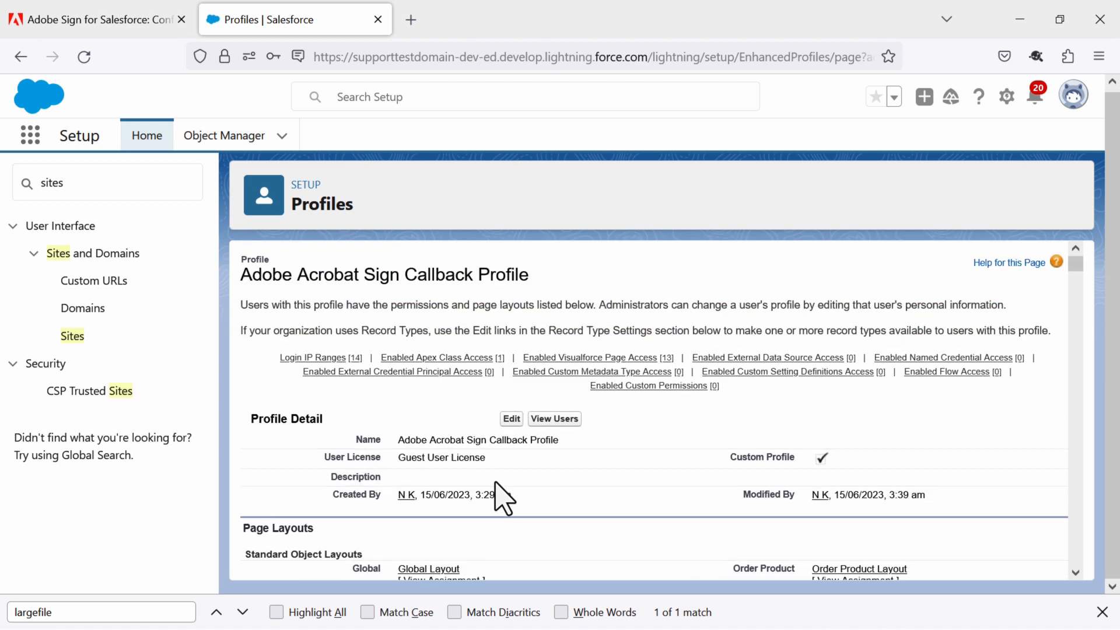
{"action": "left_click", "coordinate": [128, 181]}
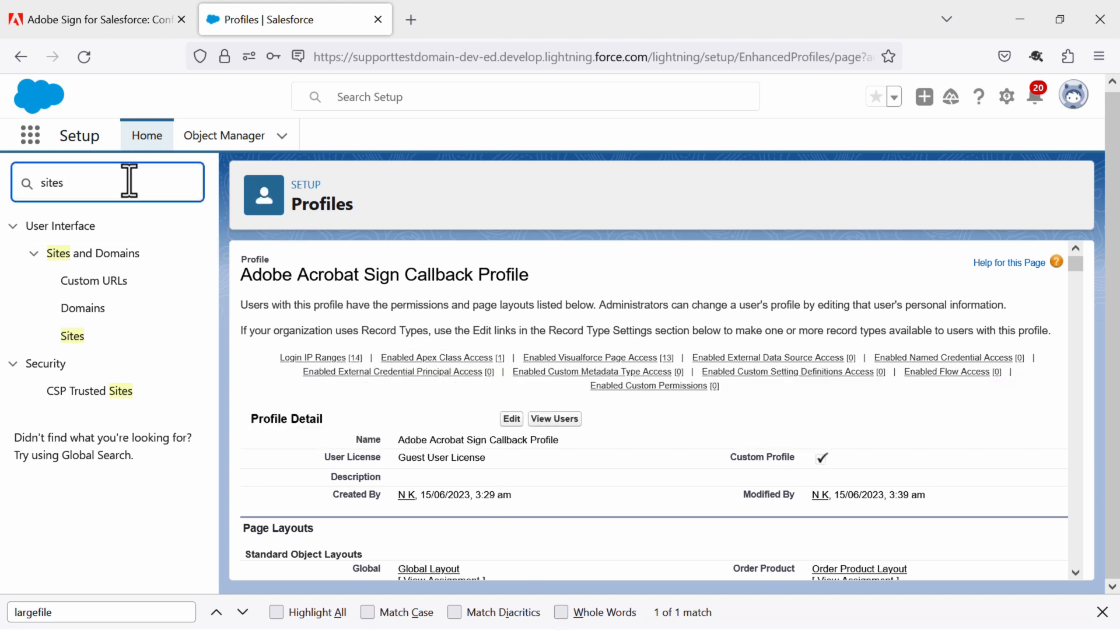
- From Sites setup, open the AdobeSignCallback site URL in a new tab and select its address
{"action": "left_click", "coordinate": [71, 337]}
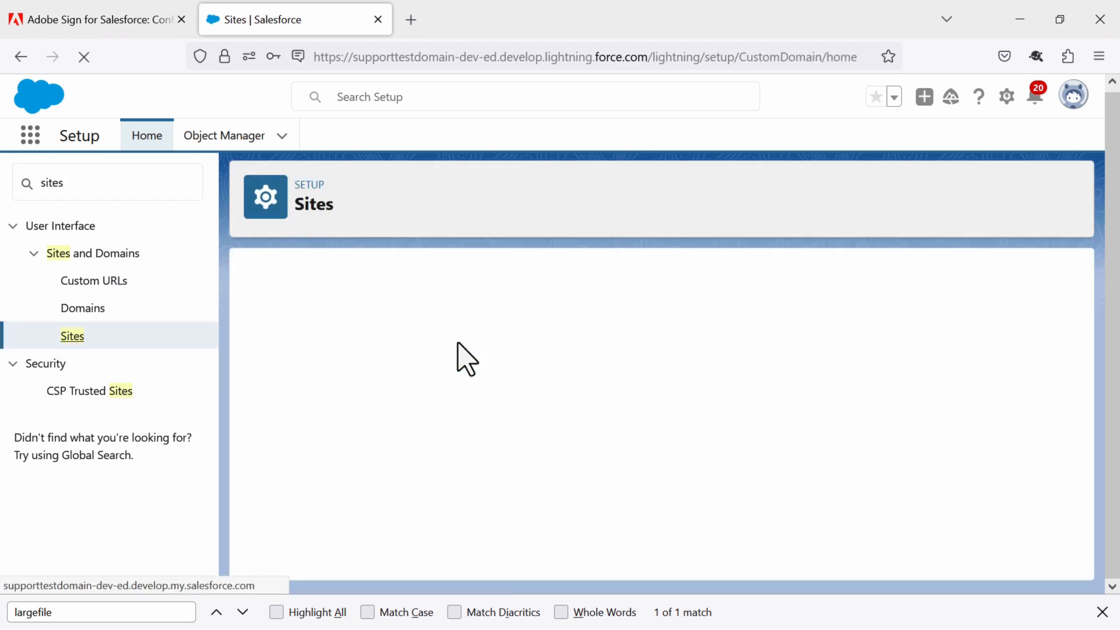
{"action": "scroll", "coordinate": [431, 379], "scroll_direction": "down", "scroll_amount": 3}
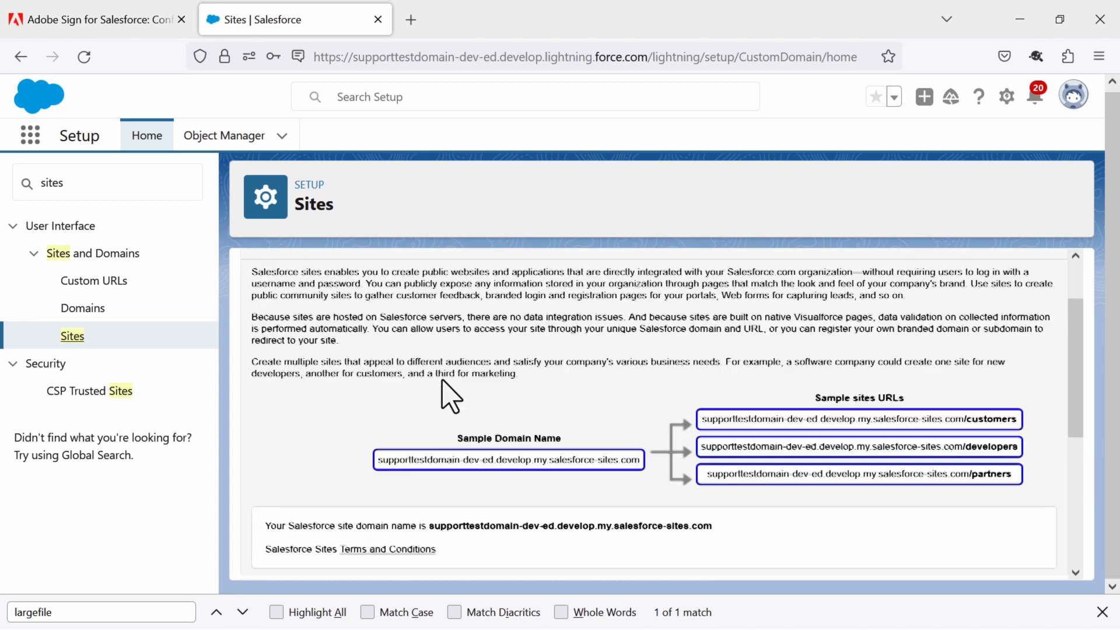
{"action": "scroll", "coordinate": [443, 388], "scroll_direction": "down", "scroll_amount": 5}
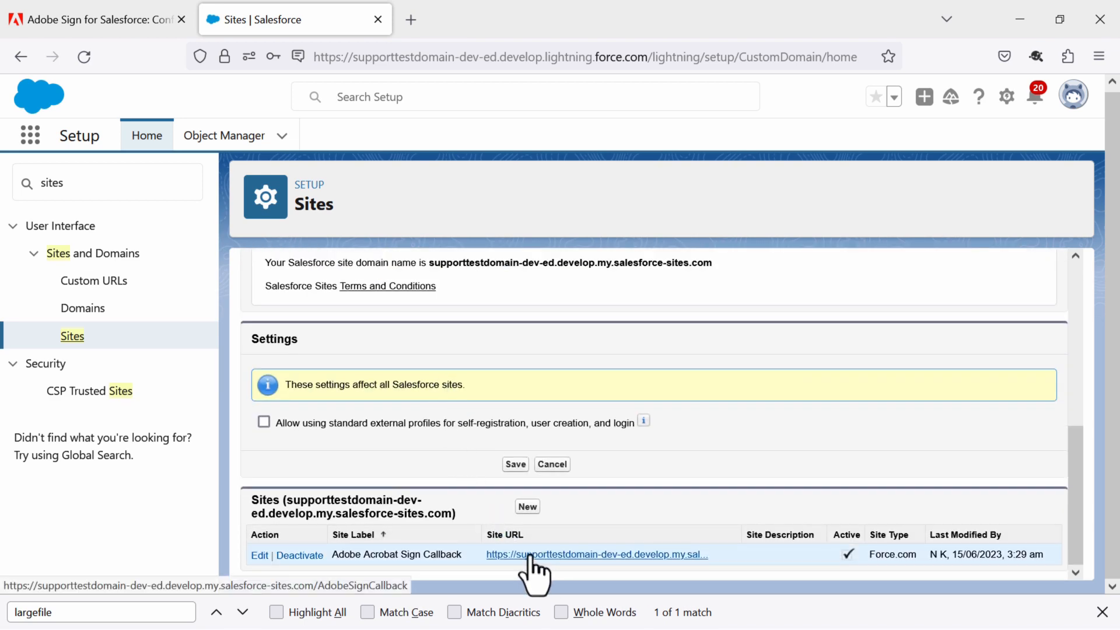
{"action": "left_click", "coordinate": [529, 555]}
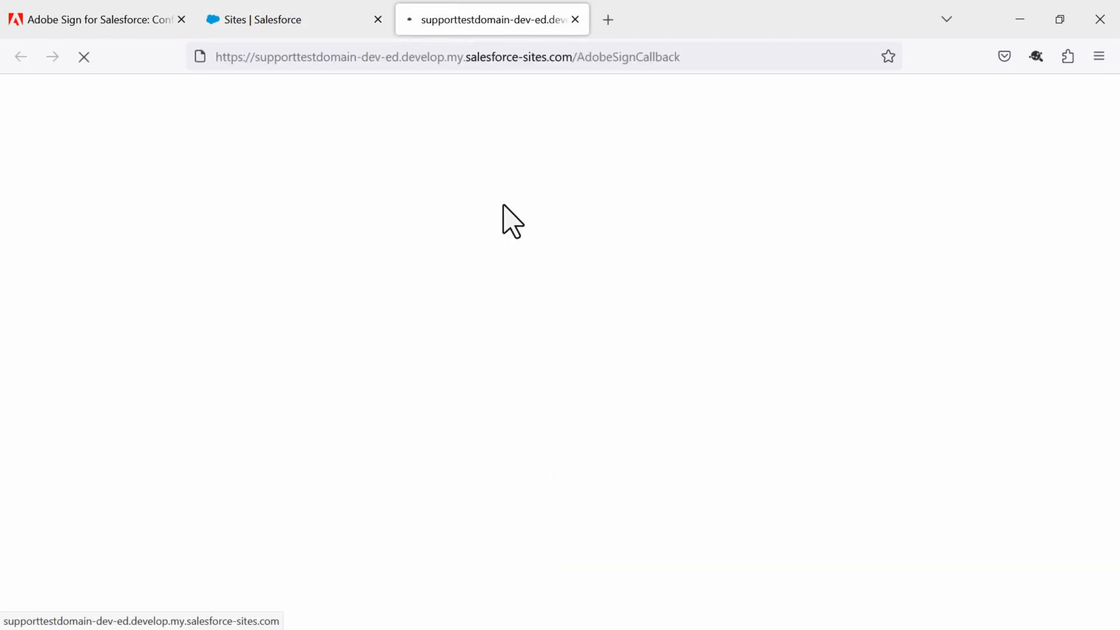
{"action": "left_click", "coordinate": [429, 59]}
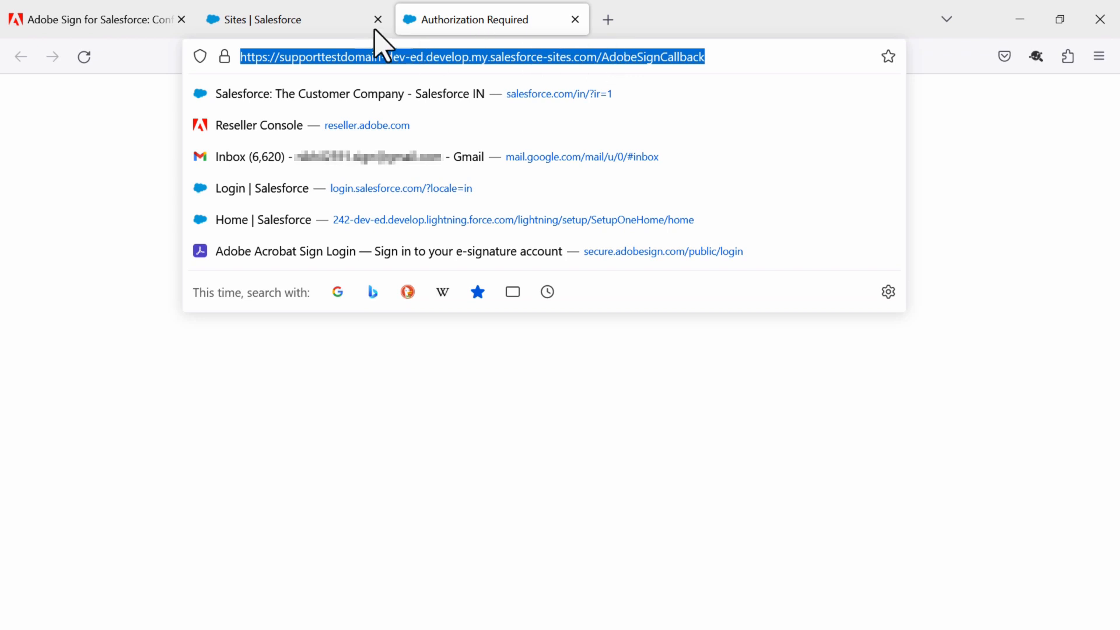
{"action": "left_click", "coordinate": [303, 24]}
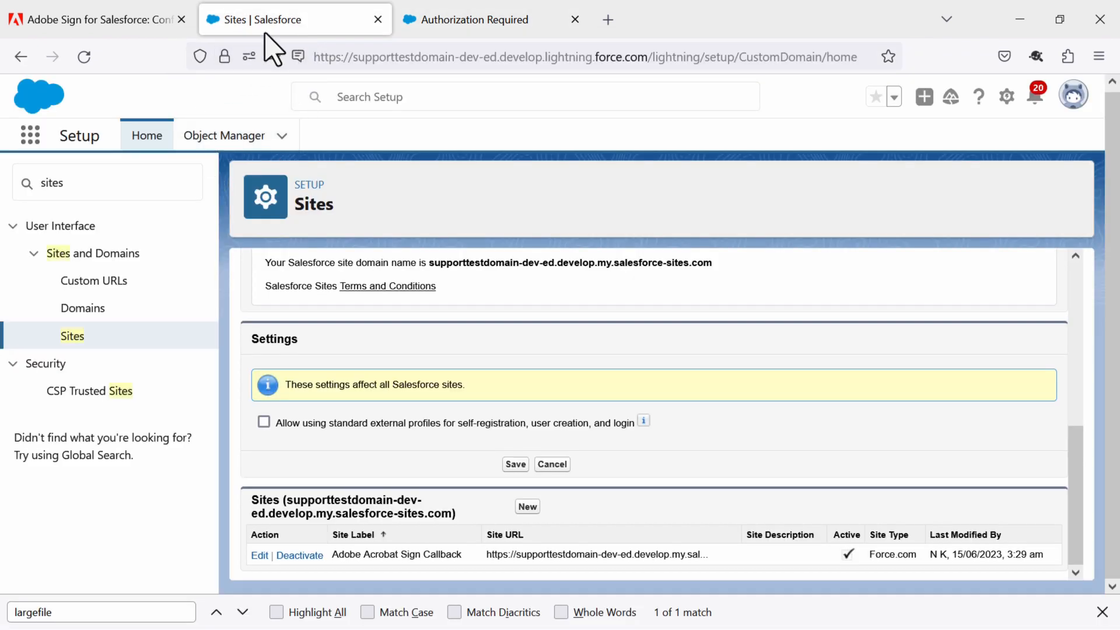
- Search Quick Find for Custom Settings and choose Manage on Adobe Sign Settings
{"action": "double_click", "coordinate": [134, 185]}
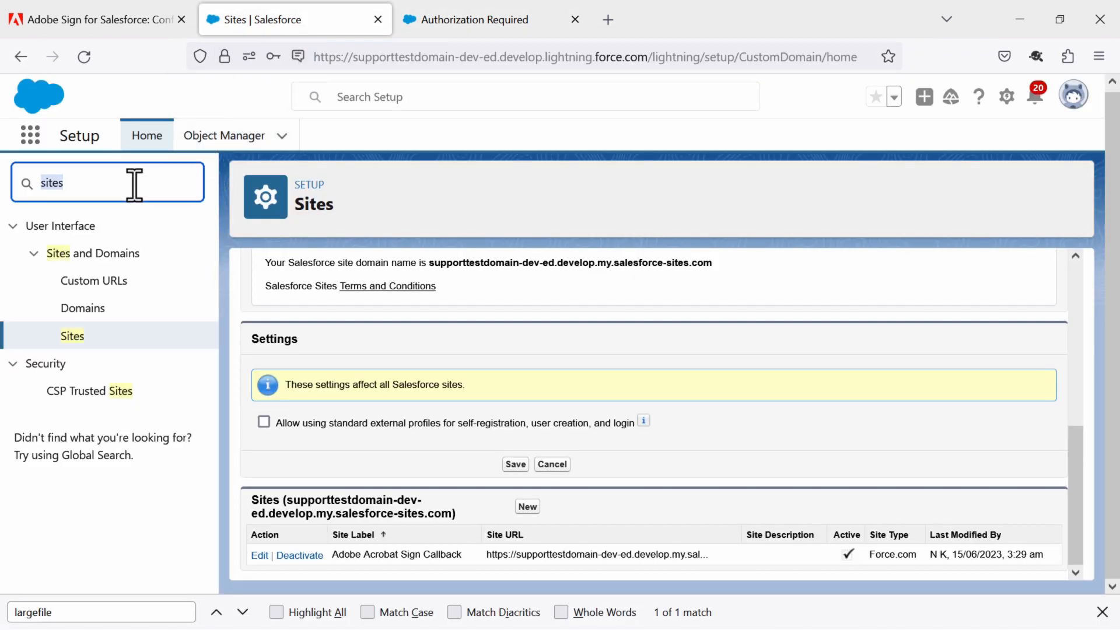
{"action": "key", "text": "BackSpace"}
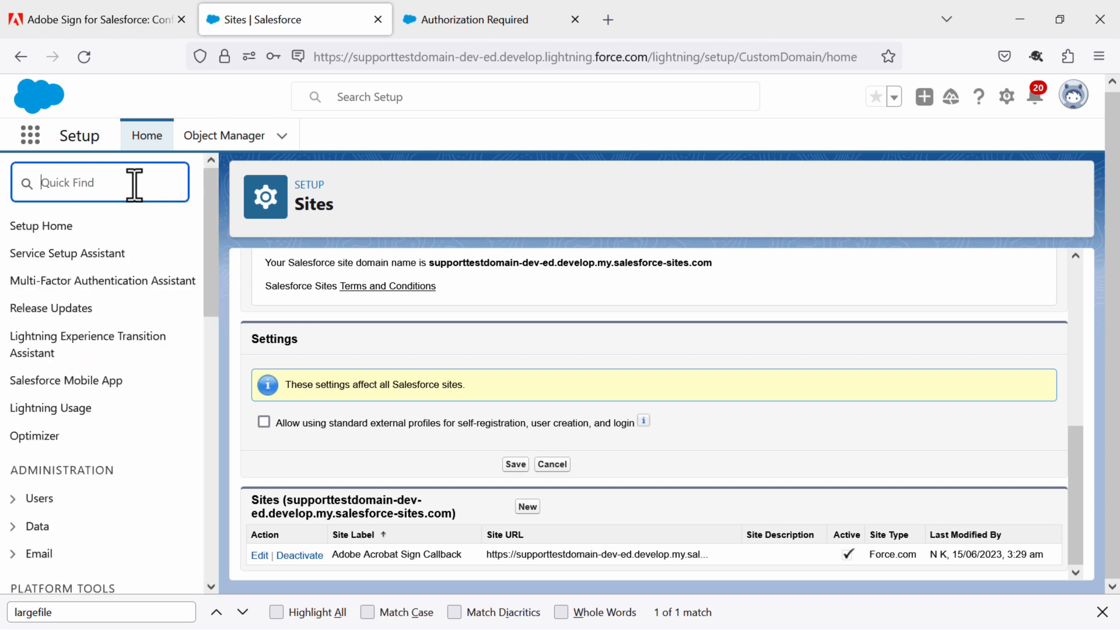
{"action": "type", "text": "stom Settings"}
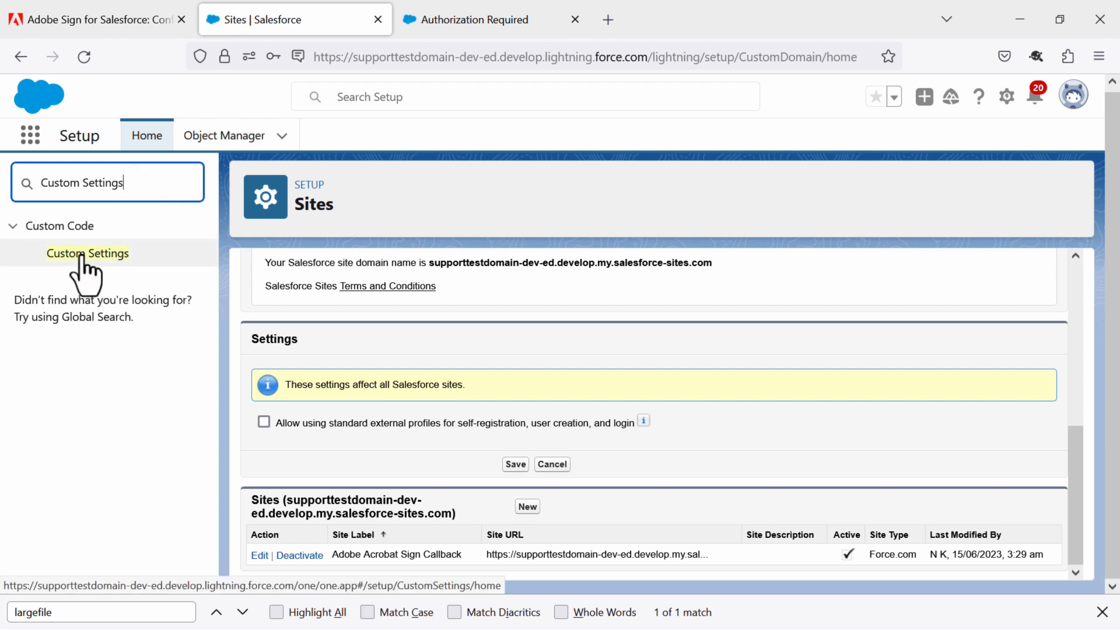
{"action": "left_click", "coordinate": [82, 257]}
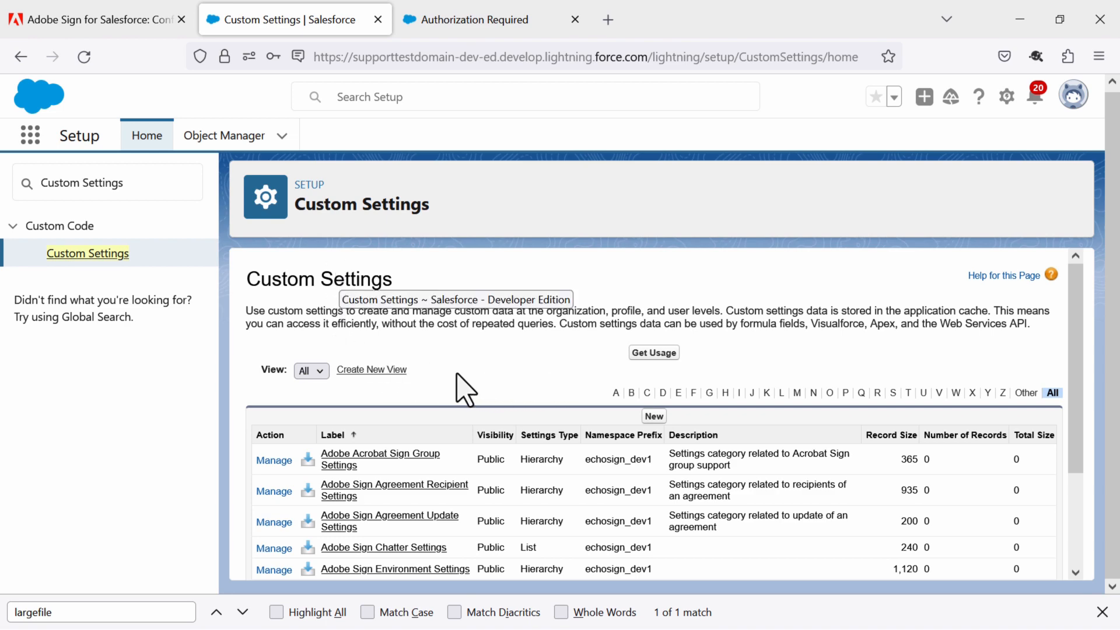
{"action": "scroll", "coordinate": [465, 390], "scroll_direction": "down", "scroll_amount": 2}
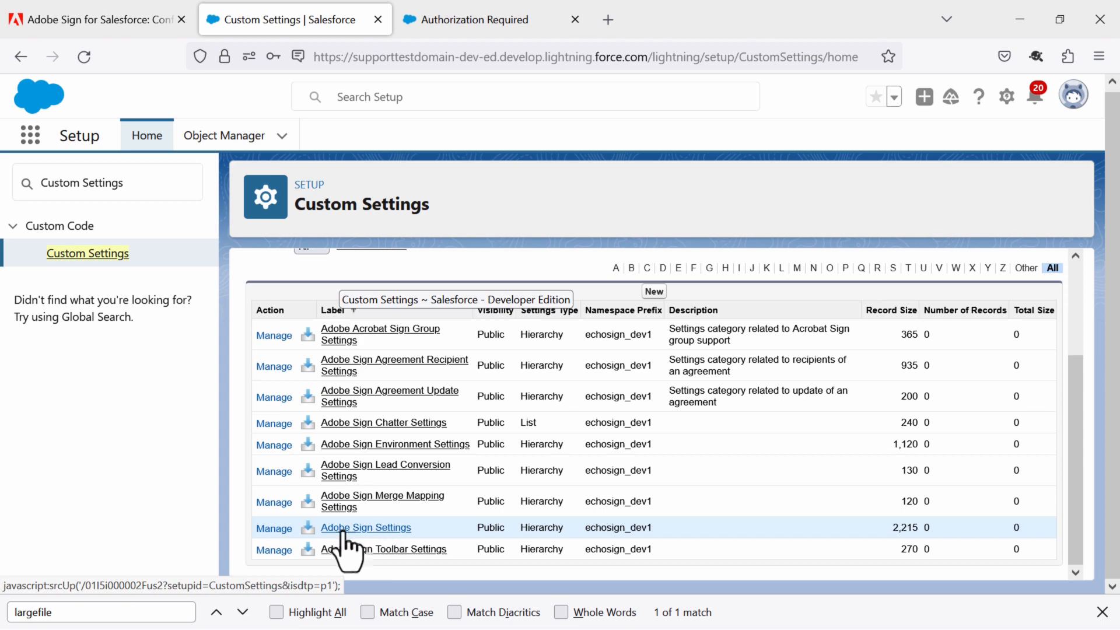
{"action": "left_click", "coordinate": [274, 529]}
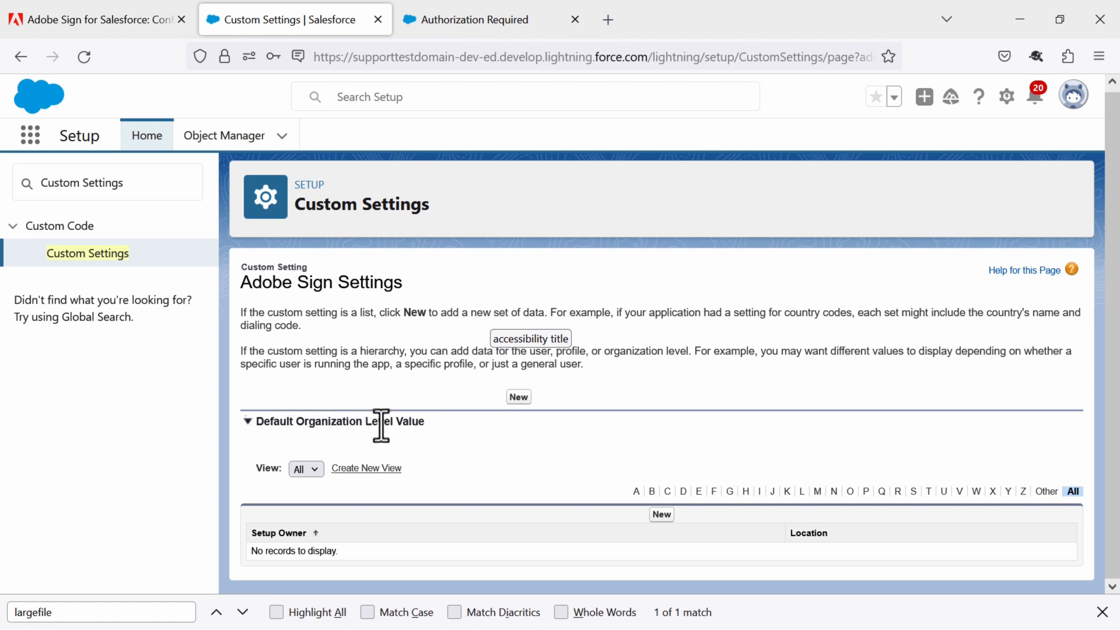
- Create a new Adobe Sign Settings record with the pasted site URL as Callback URL Adobe to Salesforce Site, and save
{"action": "left_click", "coordinate": [518, 397]}
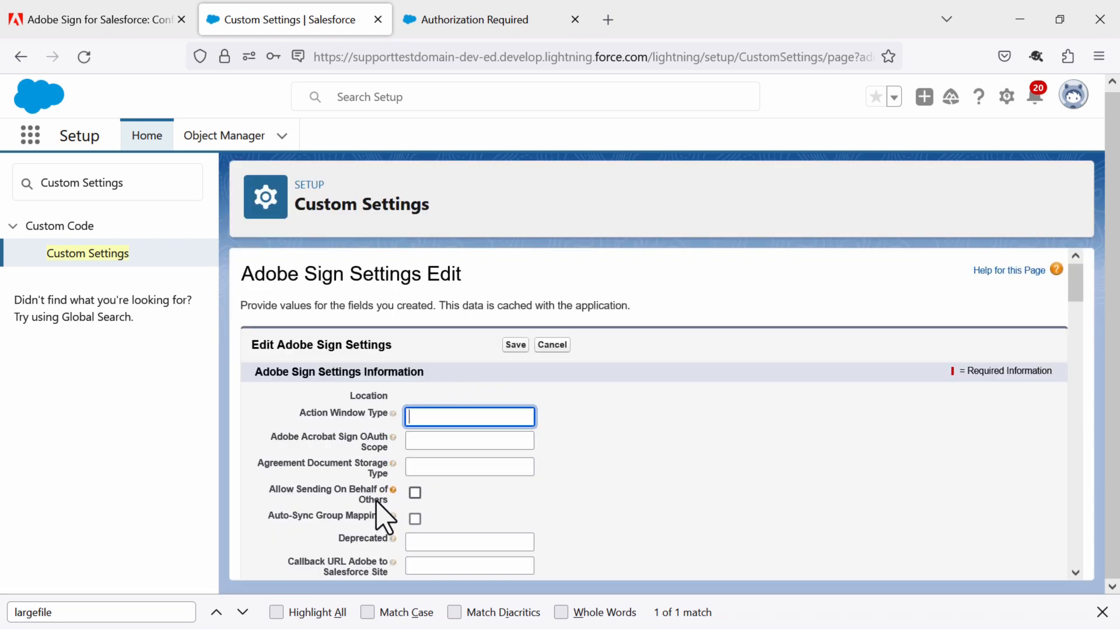
{"action": "scroll", "coordinate": [380, 515], "scroll_direction": "down", "scroll_amount": 2}
{"action": "scroll", "coordinate": [377, 502], "scroll_direction": "down", "scroll_amount": 4}
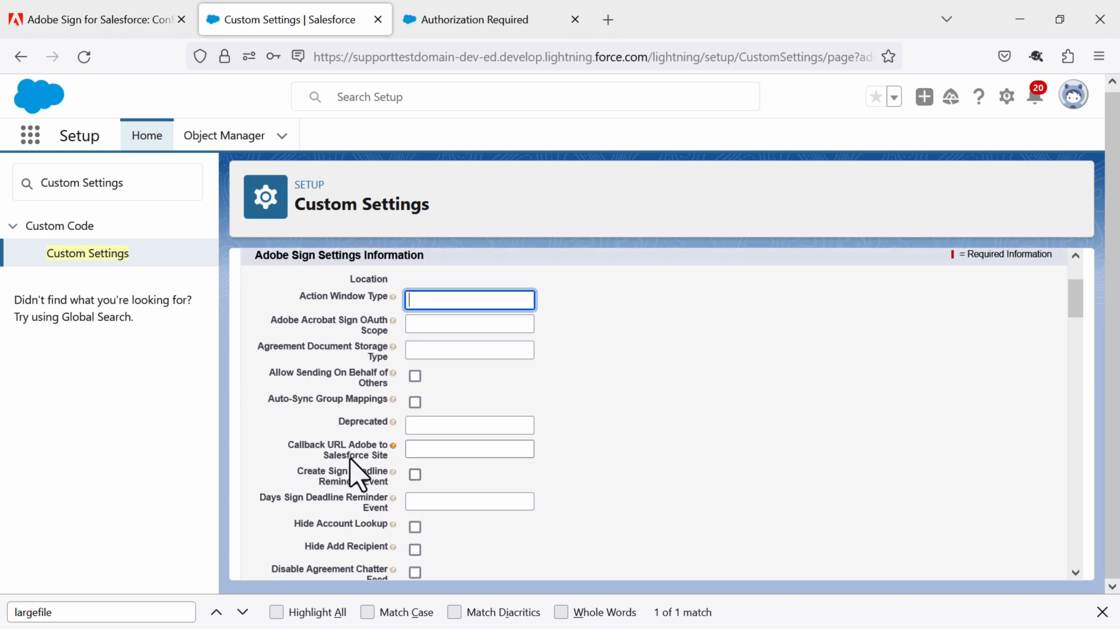
{"action": "left_click", "coordinate": [429, 449]}
{"action": "key", "text": "ctrl+v"}
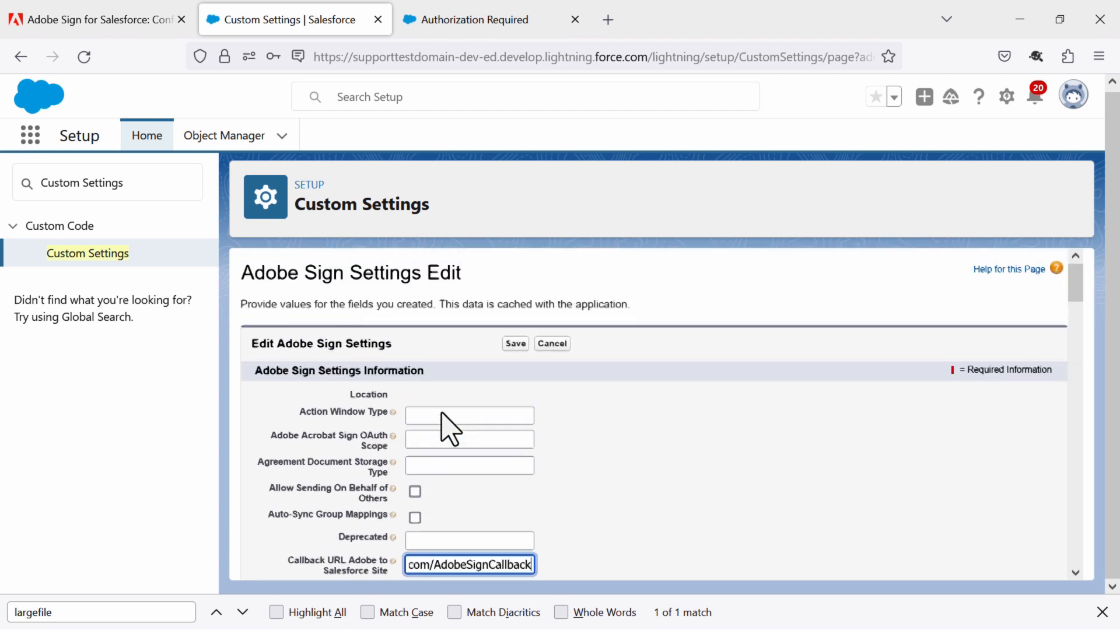
{"action": "scroll", "coordinate": [442, 425], "scroll_direction": "up", "scroll_amount": 3}
{"action": "left_click", "coordinate": [516, 345]}
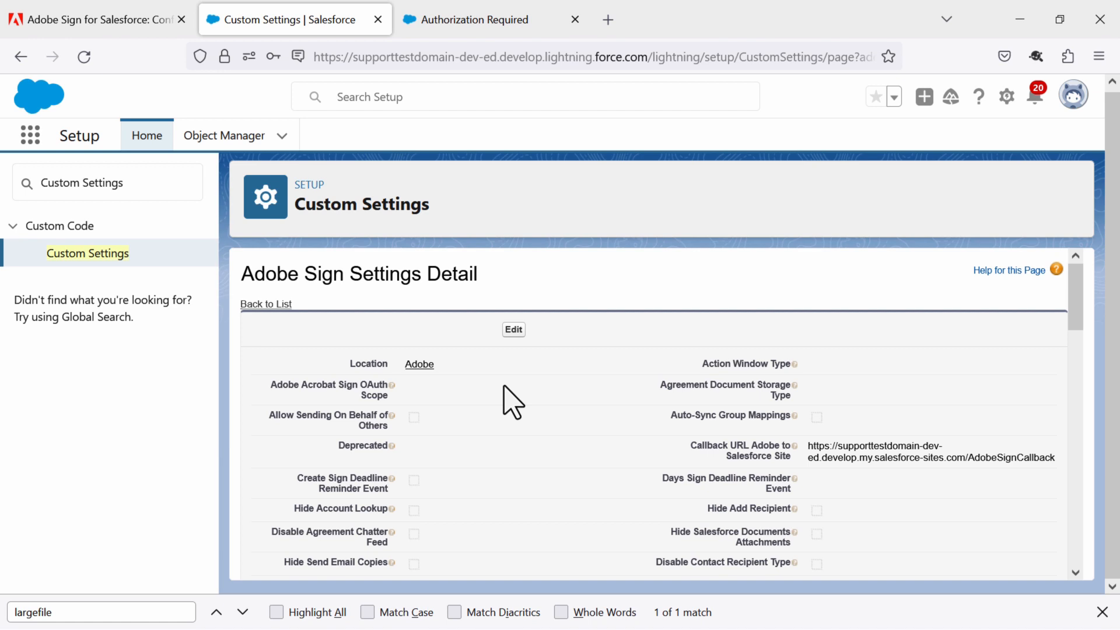
{"action": "triple_click", "coordinate": [88, 182]}
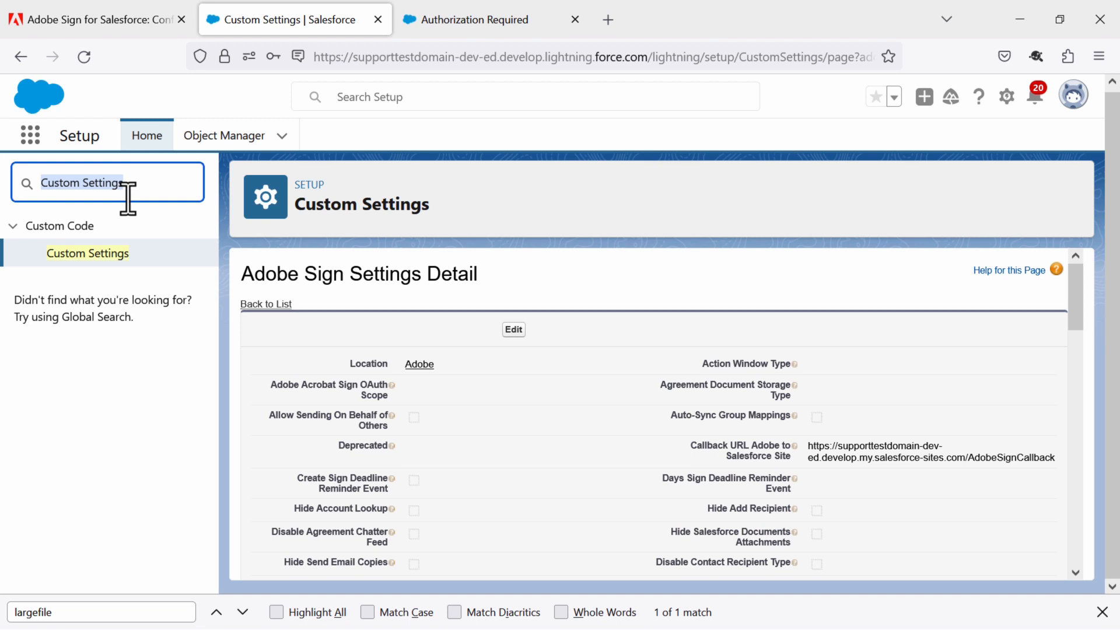
- Go to Sites, open the Adobe Acrobat Sign Callback site, then its Public Access Settings profile
{"action": "key", "text": "BackSpace"}
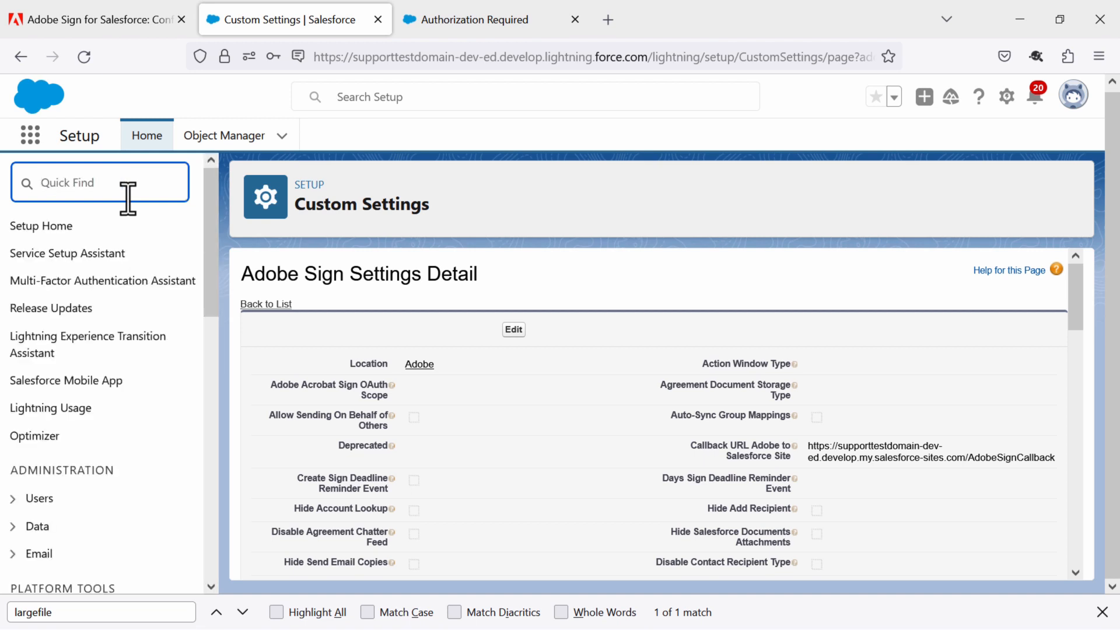
{"action": "type", "text": "Sites"}
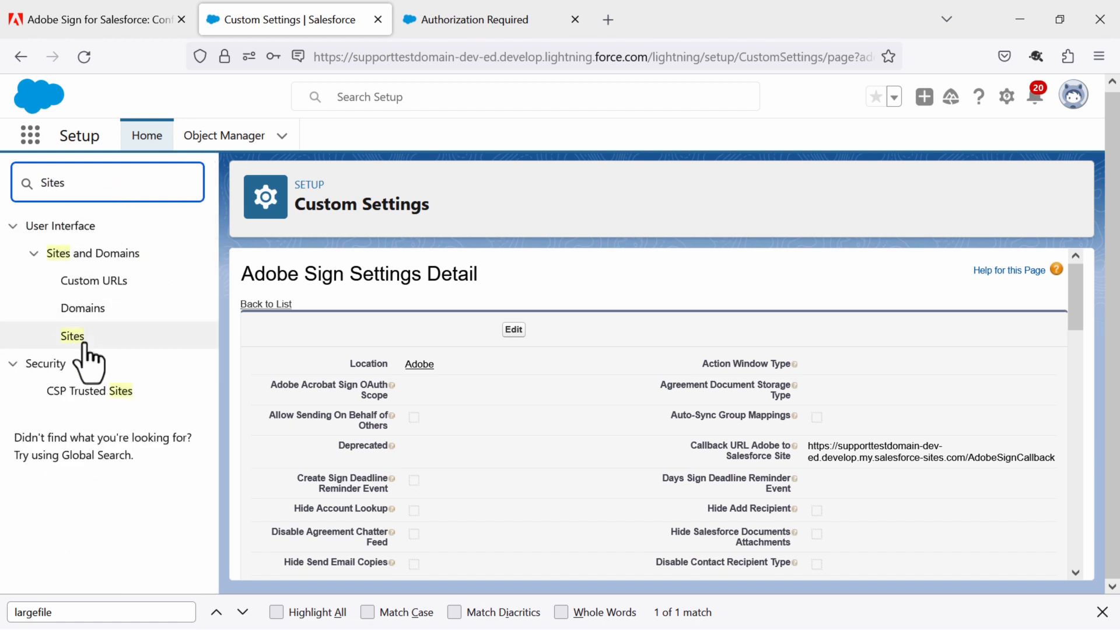
{"action": "left_click", "coordinate": [76, 338]}
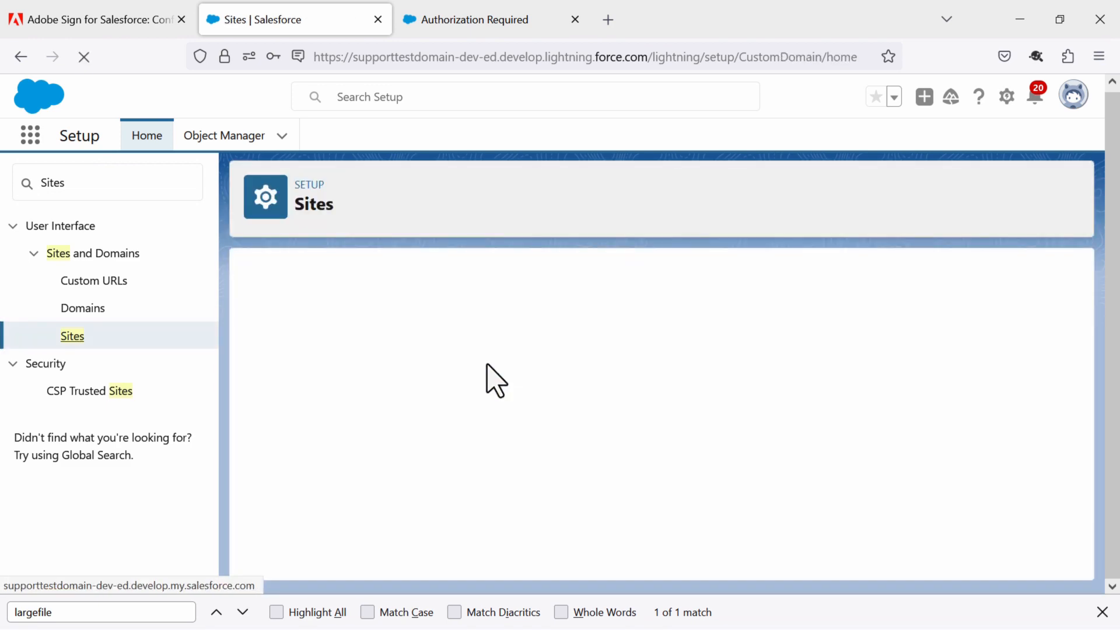
{"action": "scroll", "coordinate": [495, 379], "scroll_direction": "down", "scroll_amount": 6}
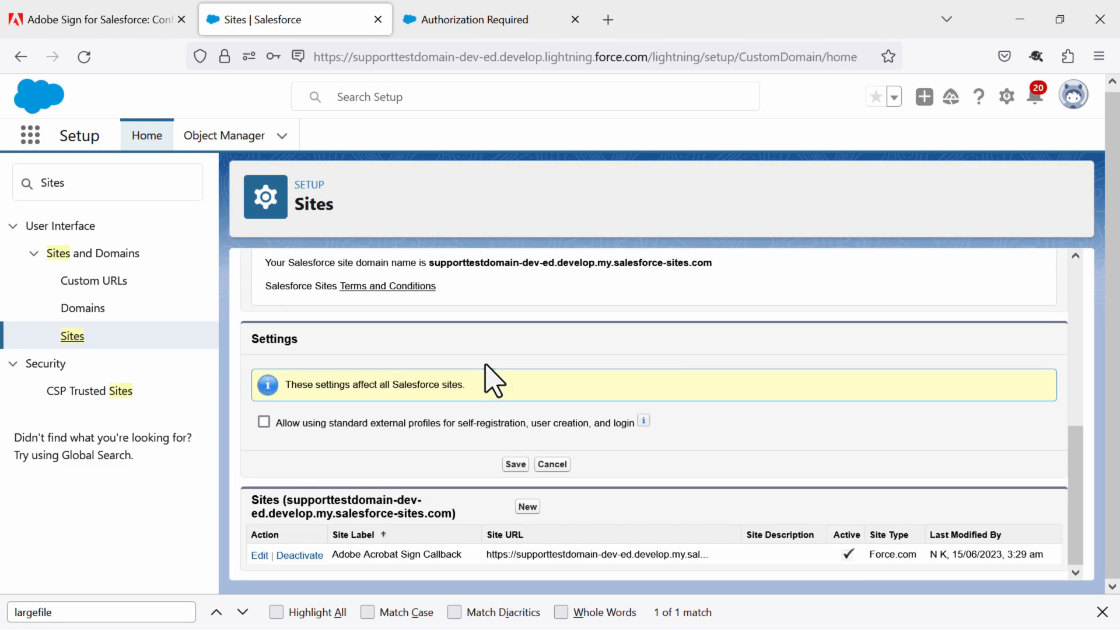
{"action": "left_click", "coordinate": [379, 554]}
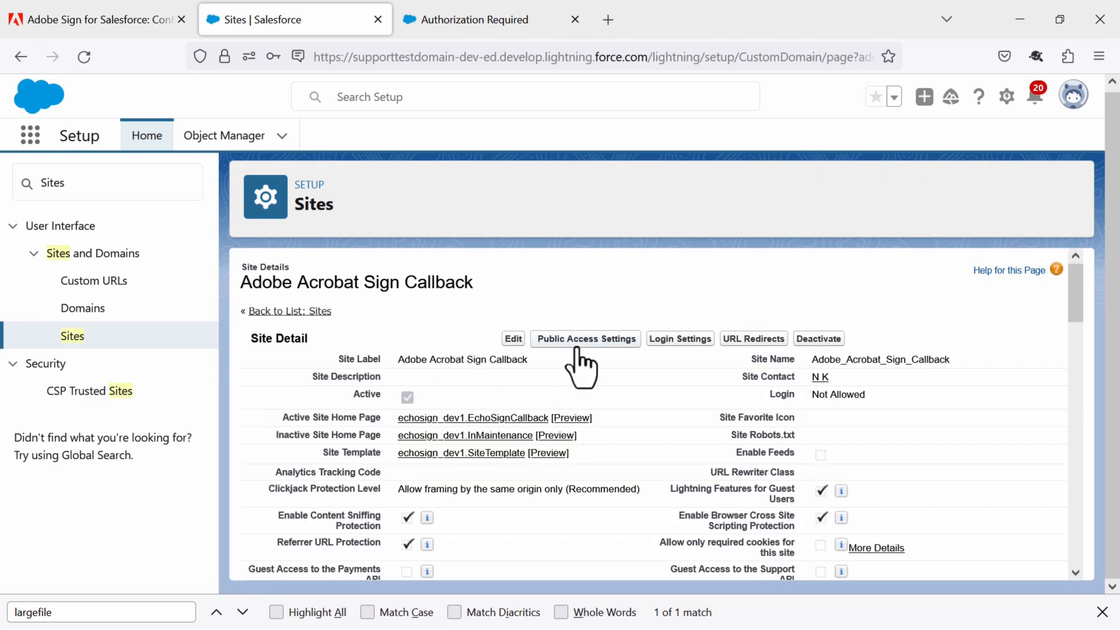
{"action": "left_click", "coordinate": [576, 345]}
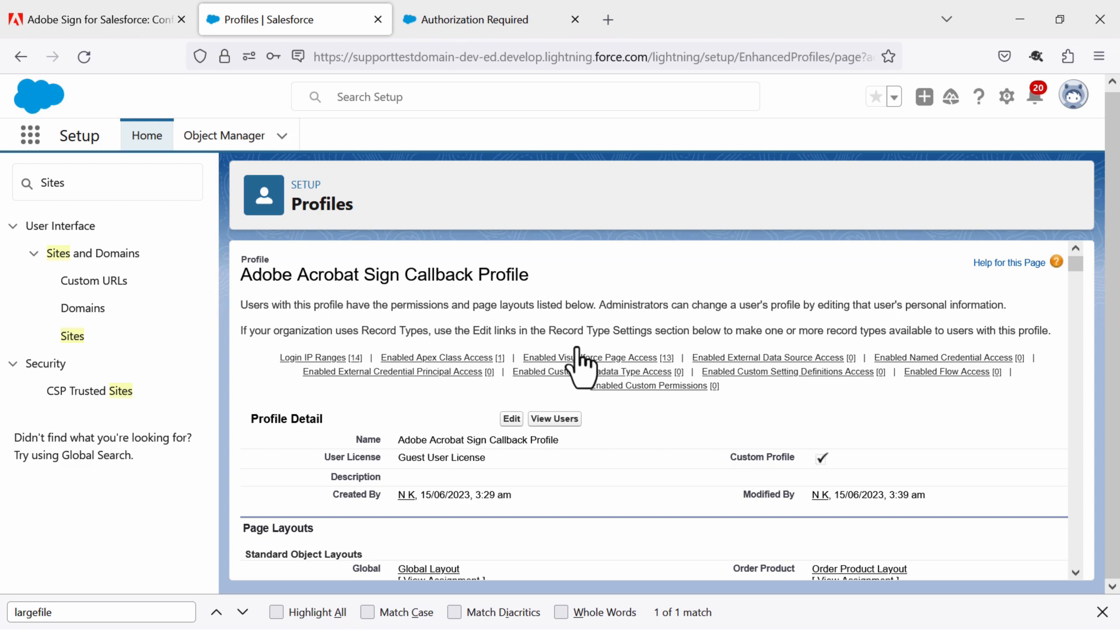
- Add echosign_dev1.EchoSignAgreementPushCallback to the profile's enabled Visualforce pages and save
{"action": "left_click", "coordinate": [540, 357]}
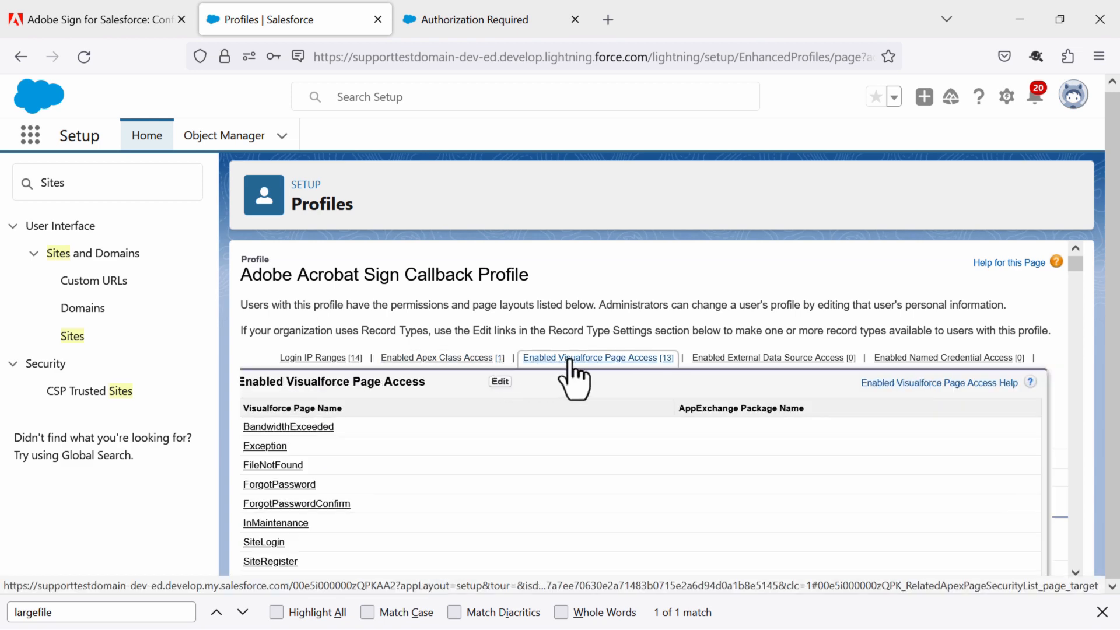
{"action": "left_click", "coordinate": [569, 360]}
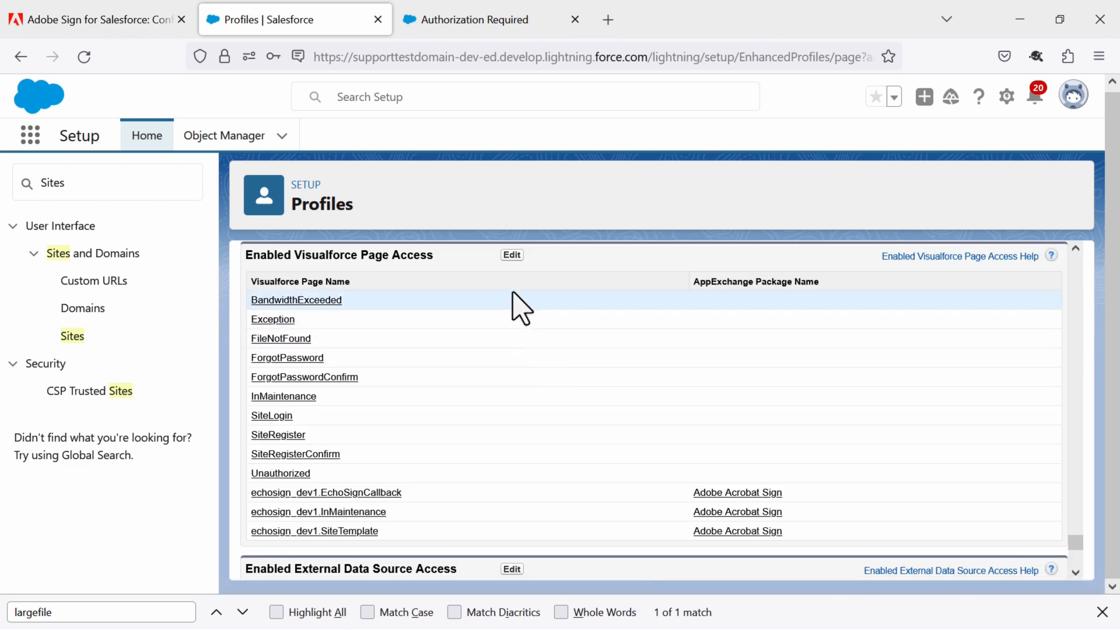
{"action": "left_click", "coordinate": [512, 255]}
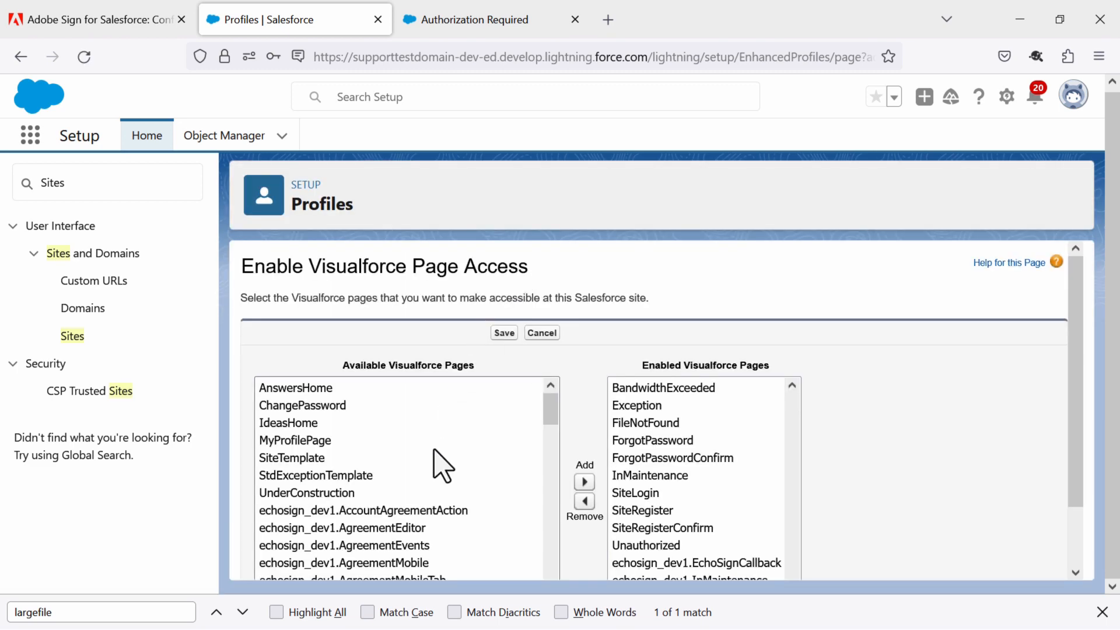
{"action": "scroll", "coordinate": [436, 460], "scroll_direction": "down", "scroll_amount": 2}
{"action": "scroll", "coordinate": [442, 466], "scroll_direction": "down", "scroll_amount": 1}
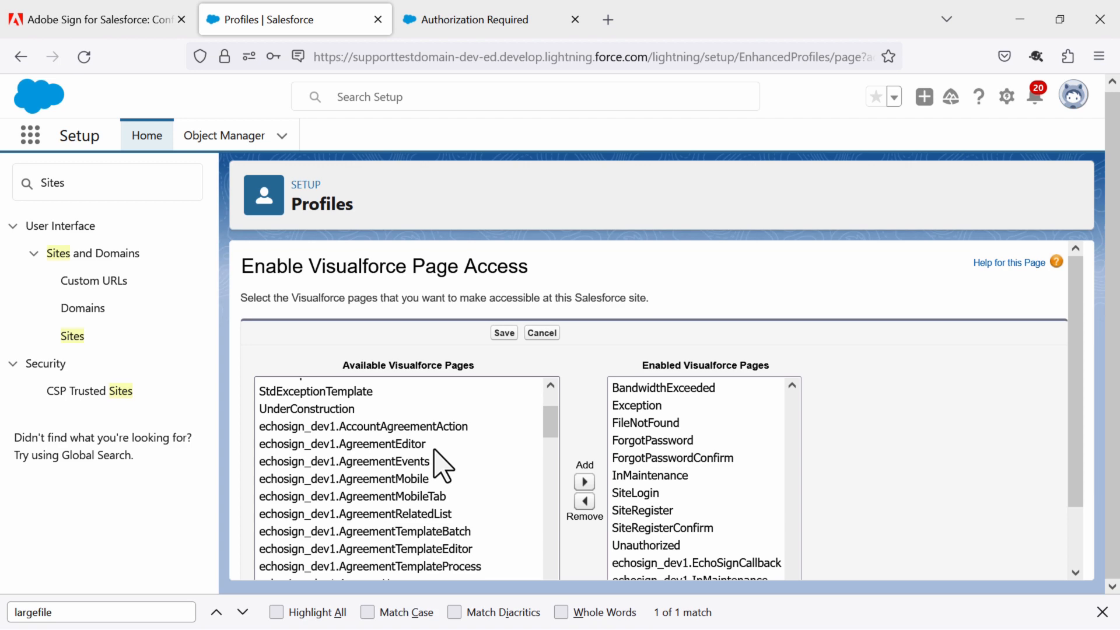
{"action": "key", "text": "ctrl+f"}
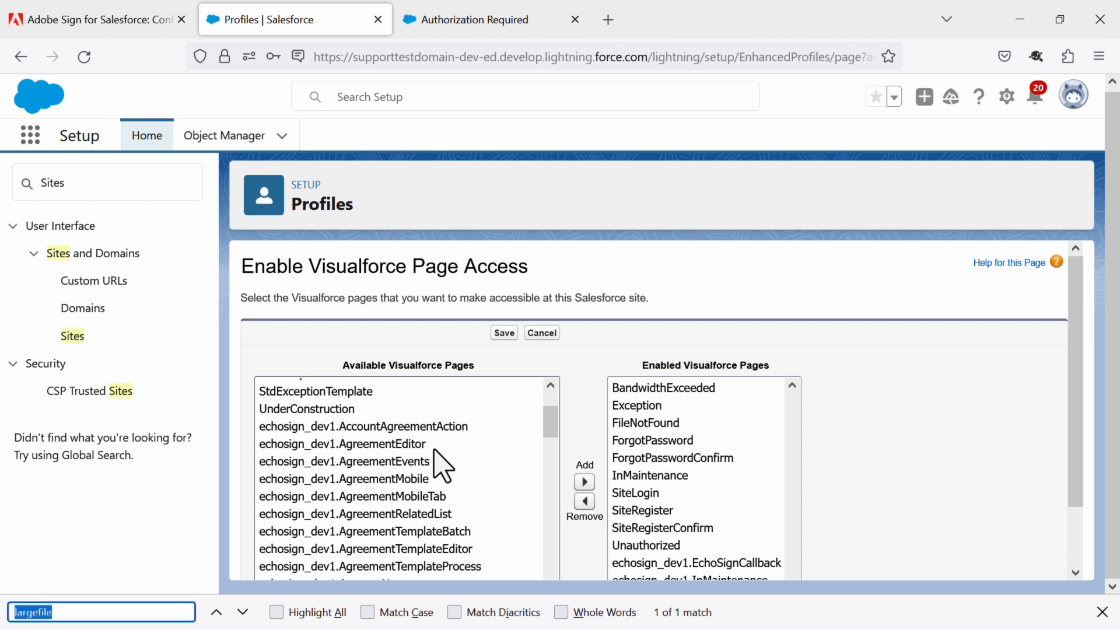
{"action": "type", "text": "pushca"}
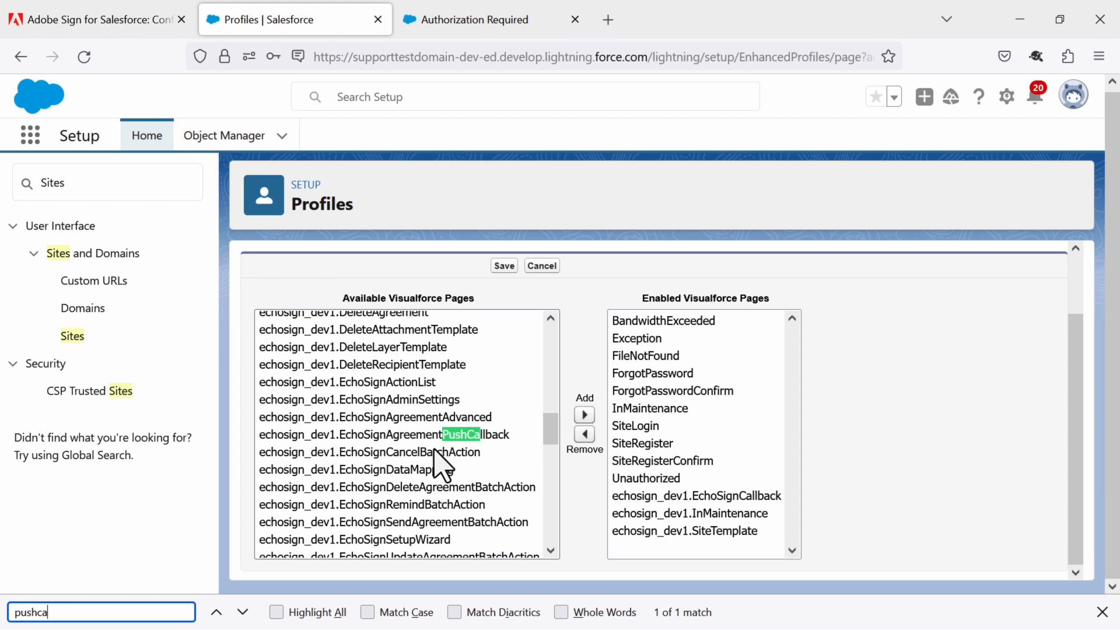
{"action": "type", "text": "llback"}
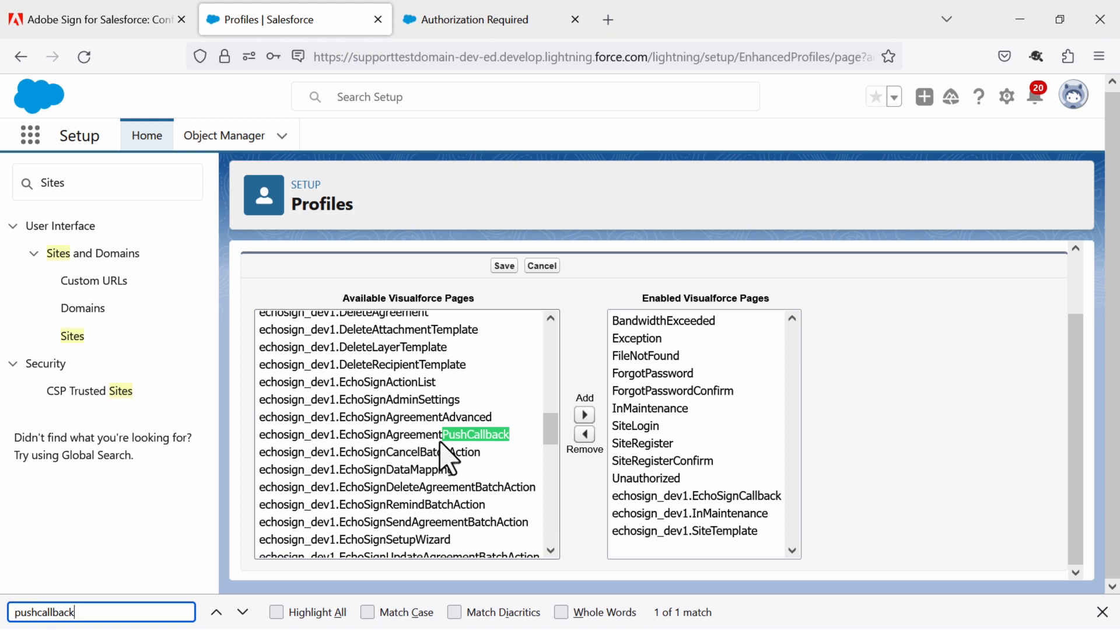
{"action": "left_click", "coordinate": [461, 439]}
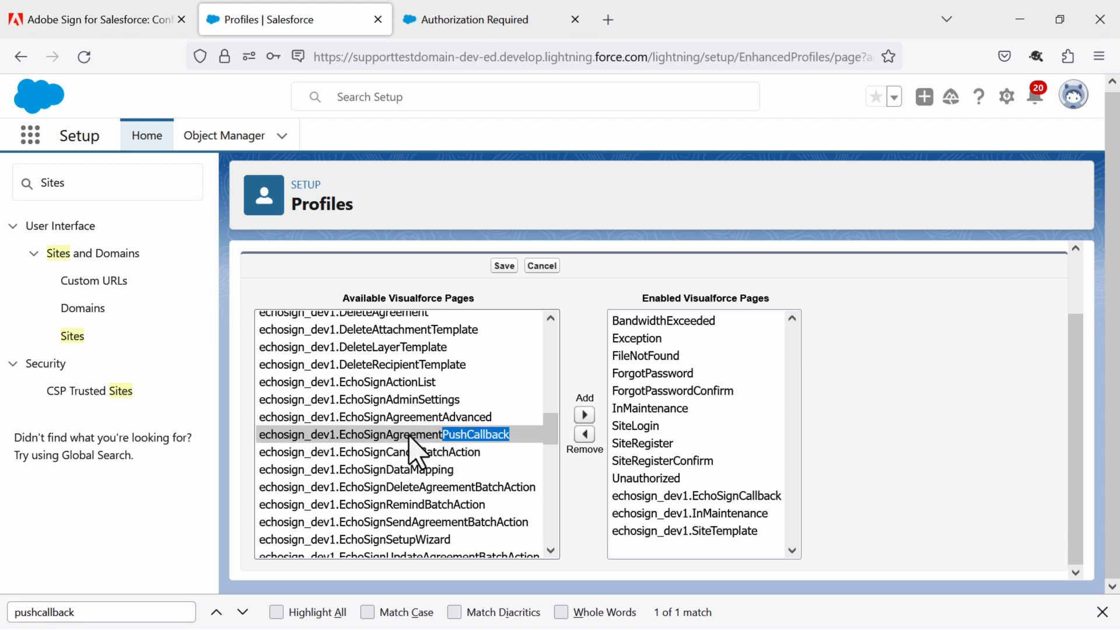
{"action": "left_click", "coordinate": [585, 416]}
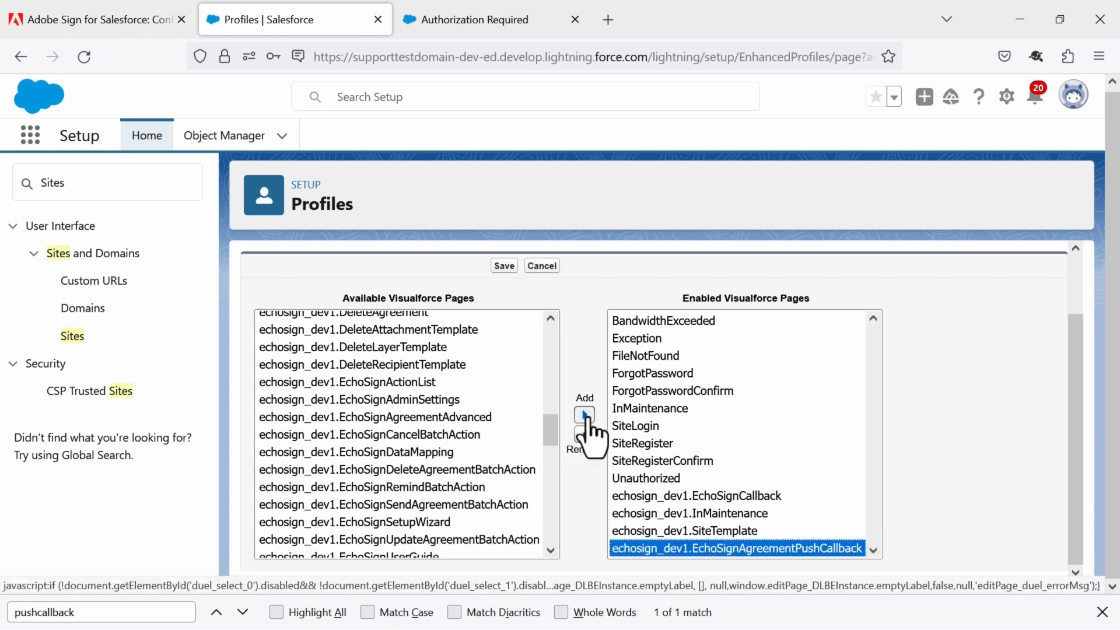
{"action": "left_click", "coordinate": [504, 266]}
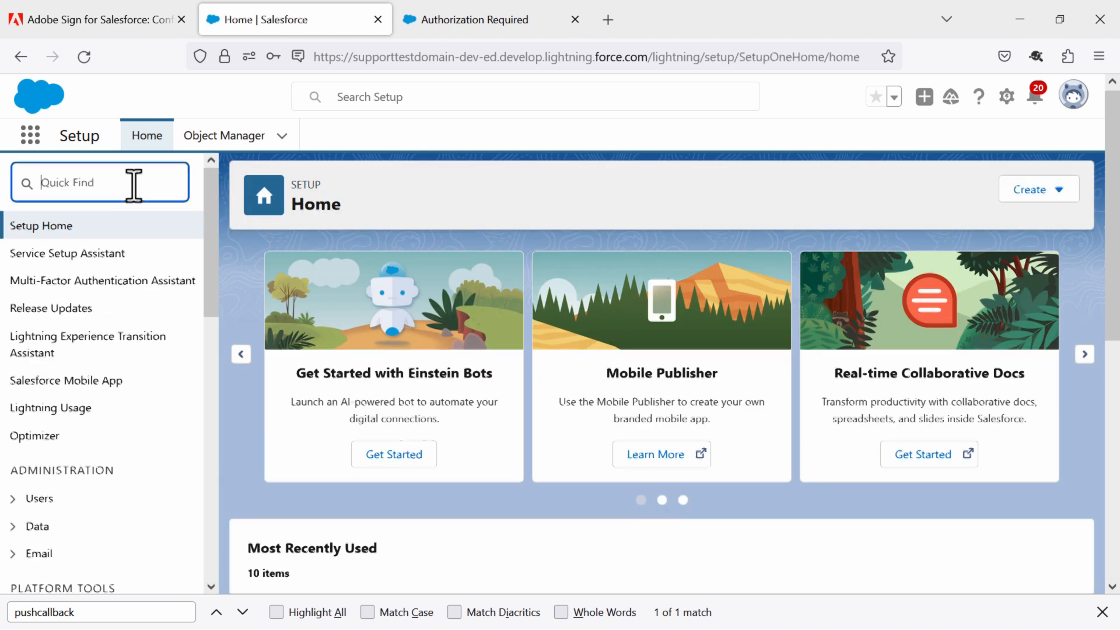
- Search Quick Find for Sites and open the callback site's AdobeSignCallback URL in a new tab
{"action": "type", "text": "Sites"}
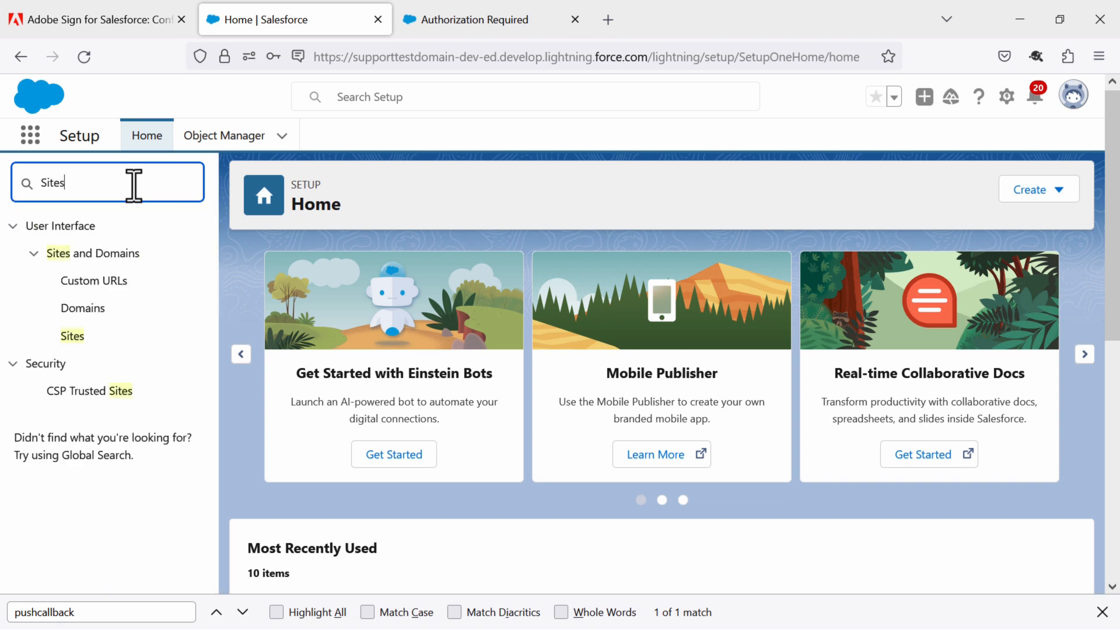
{"action": "left_click", "coordinate": [71, 339]}
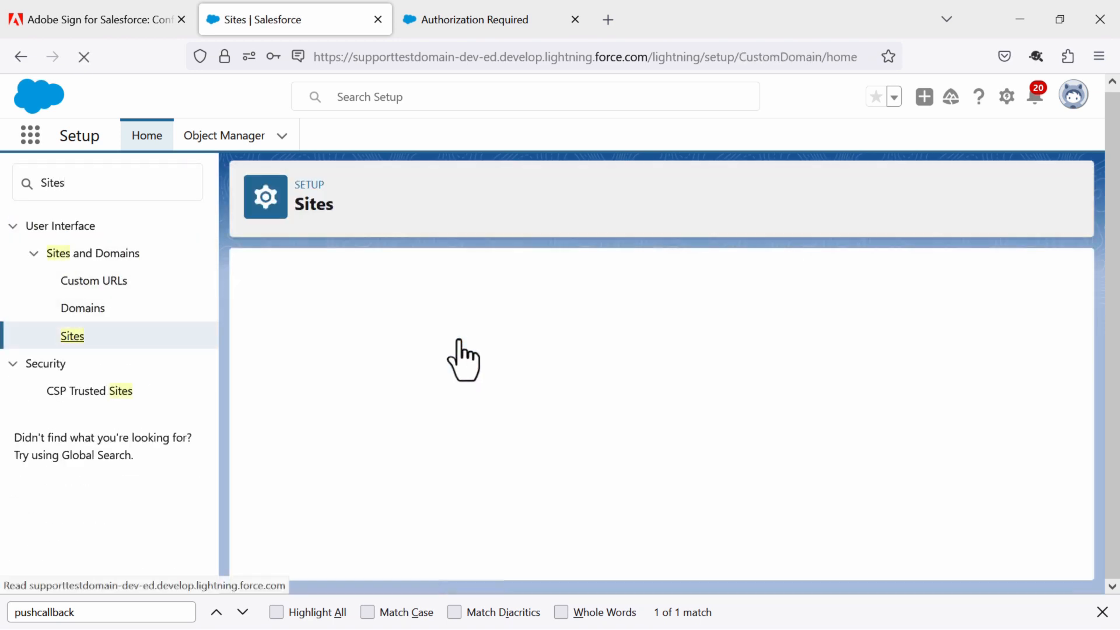
{"action": "scroll", "coordinate": [443, 392], "scroll_direction": "down", "scroll_amount": 6}
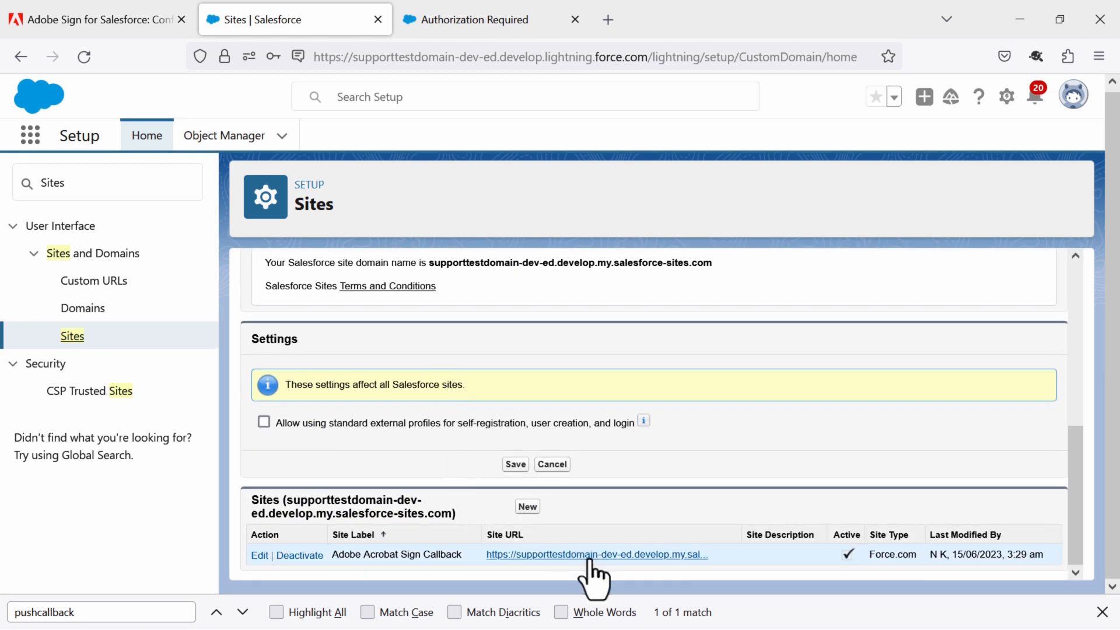
{"action": "left_click", "coordinate": [560, 554]}
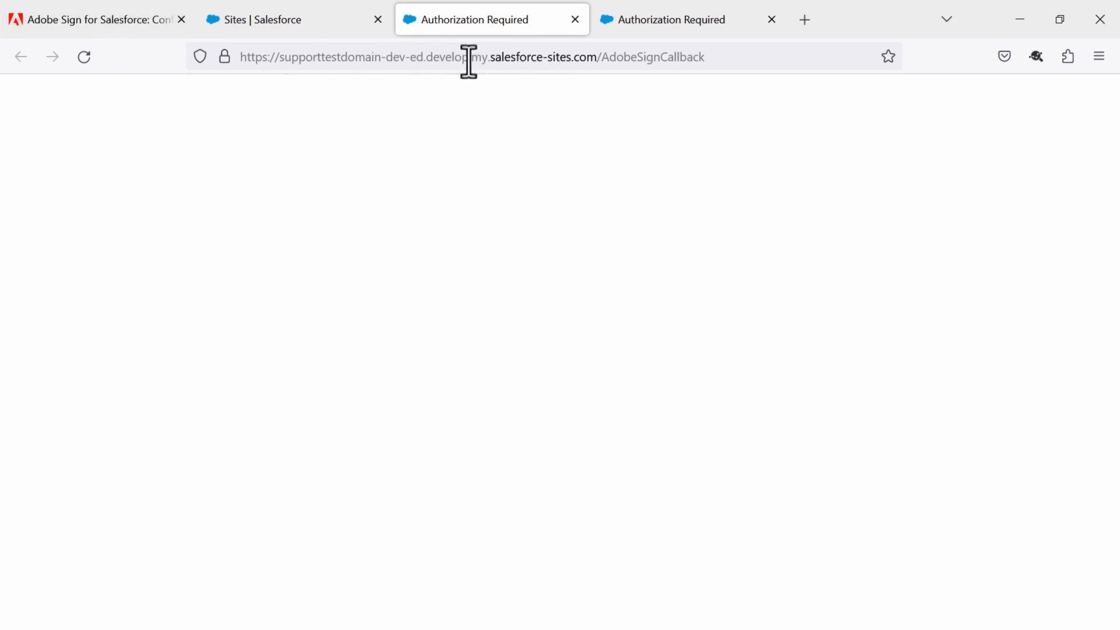
- Copy the echosign_dev1__EchoSignAgreementPushCallback page name from the help guide, then go to the callback site tab
{"action": "left_click", "coordinate": [125, 23]}
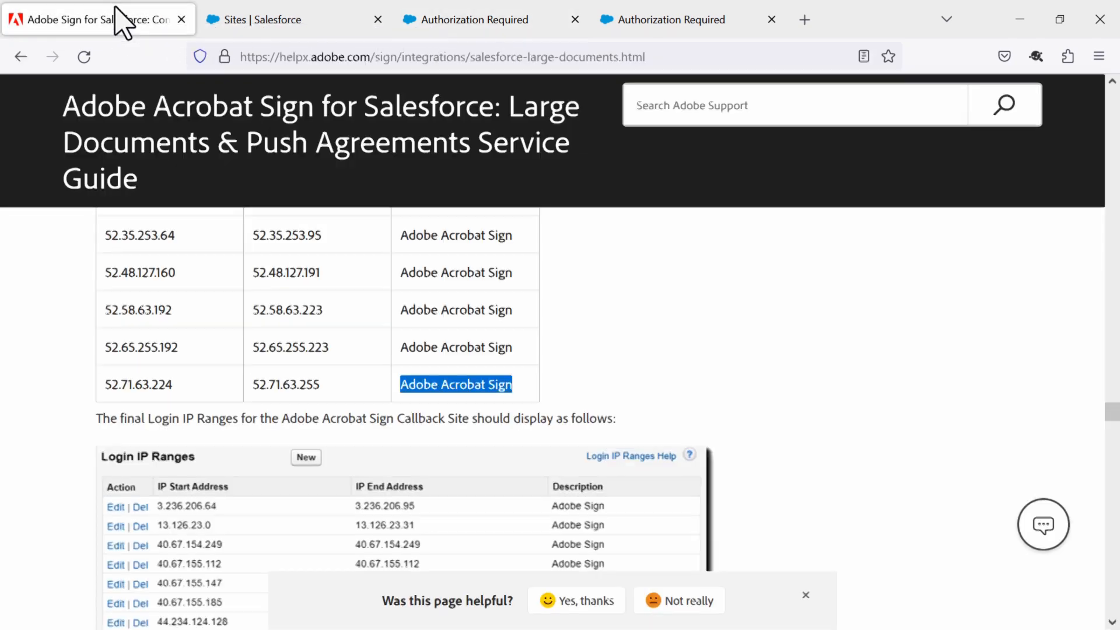
{"action": "scroll", "coordinate": [488, 403], "scroll_direction": "down", "scroll_amount": 15}
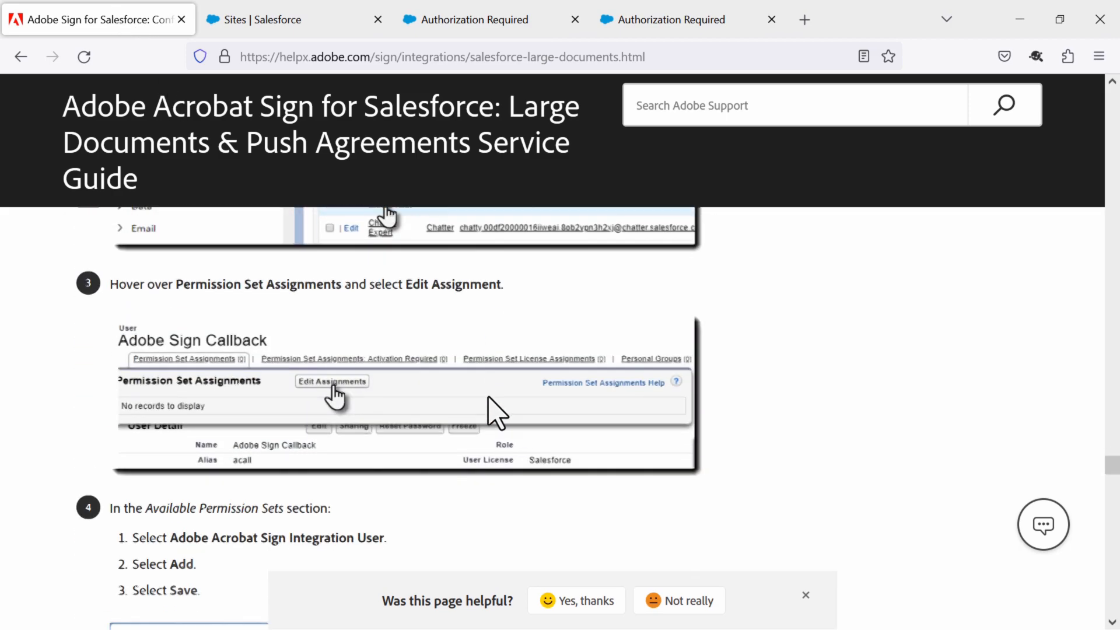
{"action": "scroll", "coordinate": [488, 404], "scroll_direction": "down", "scroll_amount": 20}
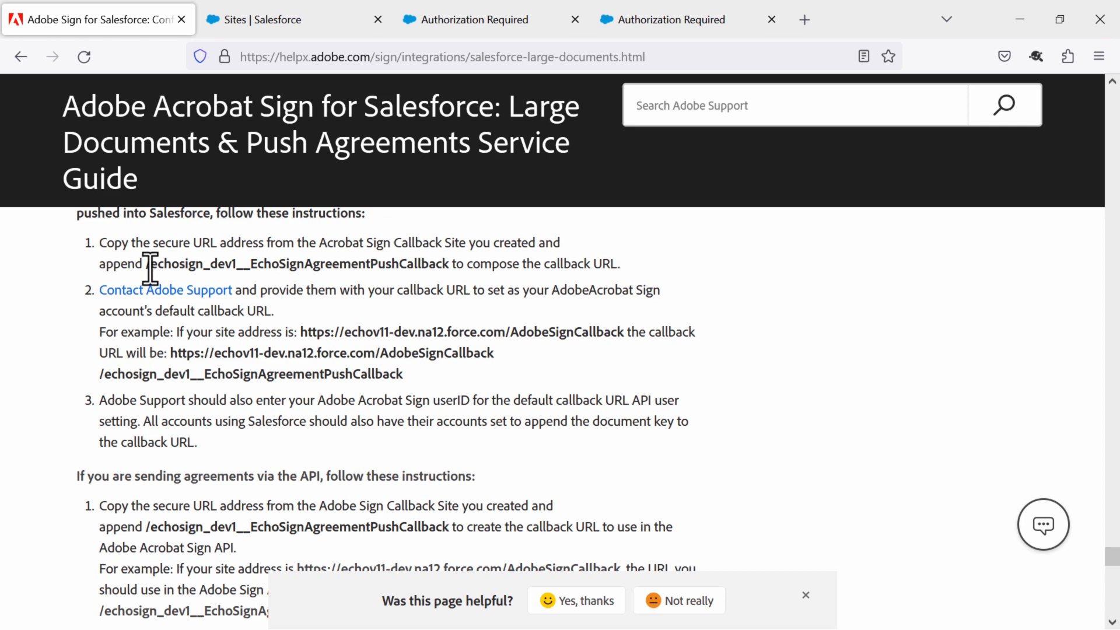
{"action": "left_click_drag", "start_coordinate": [150, 263], "coordinate": [449, 269]}
{"action": "key", "text": "ctrl+c"}
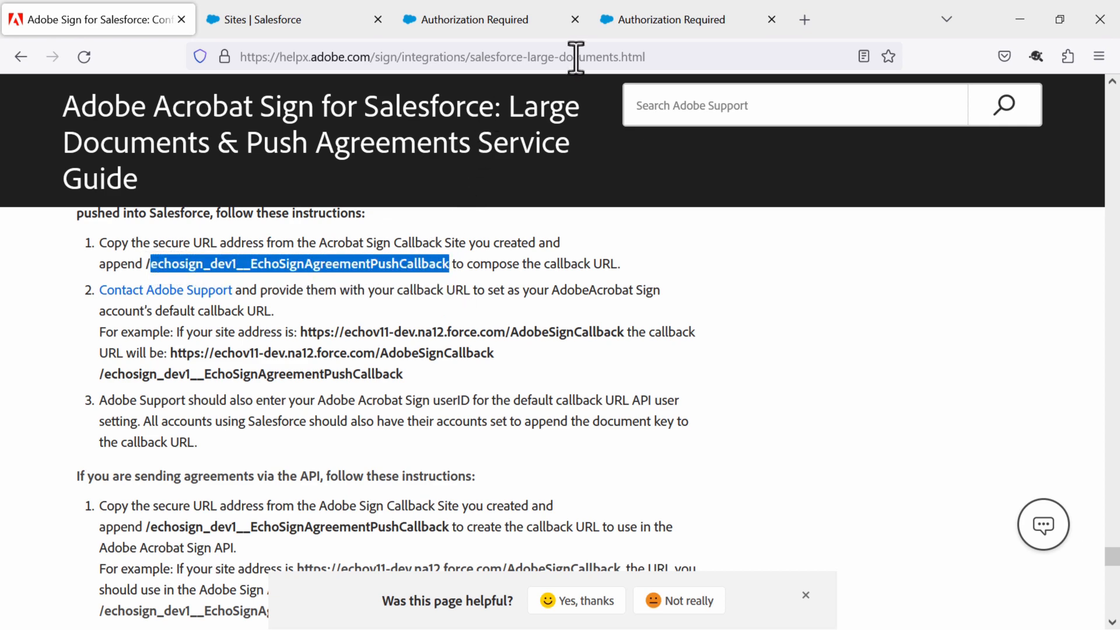
{"action": "left_click", "coordinate": [482, 19]}
{"action": "left_click", "coordinate": [687, 23]}
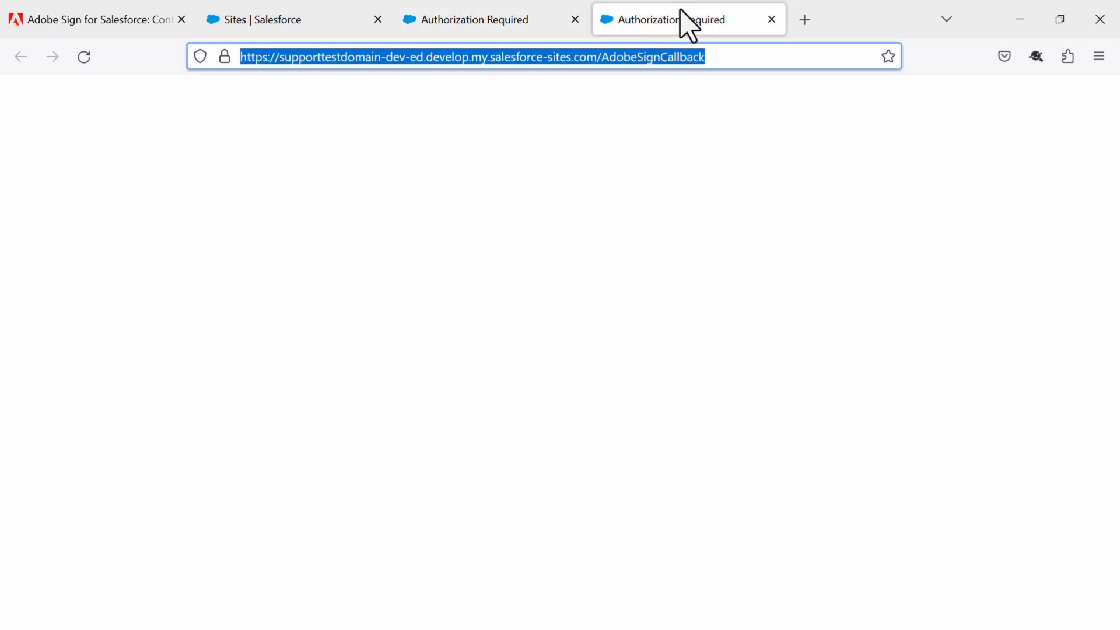
- Append /echosign_dev1__EchoSignAgreementPushCallback to the AdobeSignCallback address and select the full URL
{"action": "left_click", "coordinate": [709, 56]}
{"action": "type", "text": "/"}
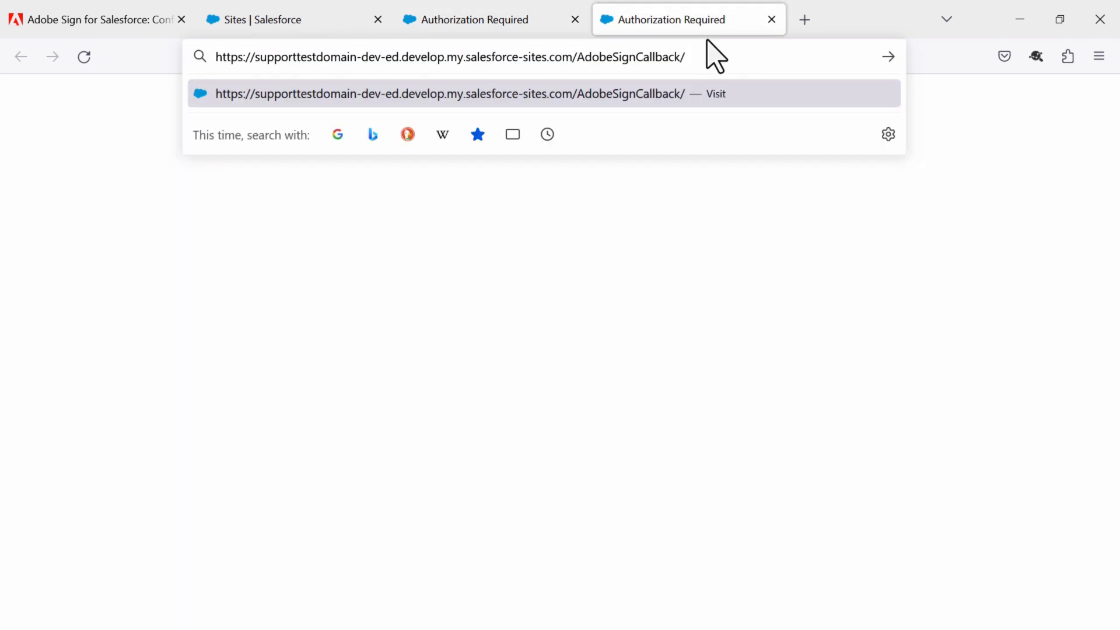
{"action": "key", "text": "ctrl+v"}
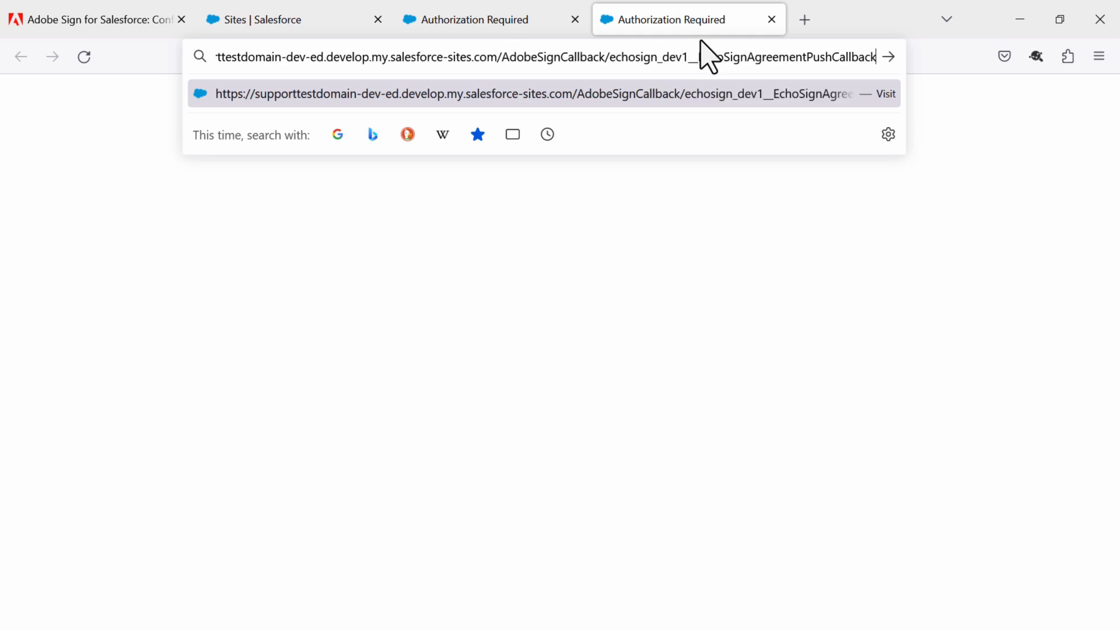
{"action": "triple_click", "coordinate": [620, 58]}
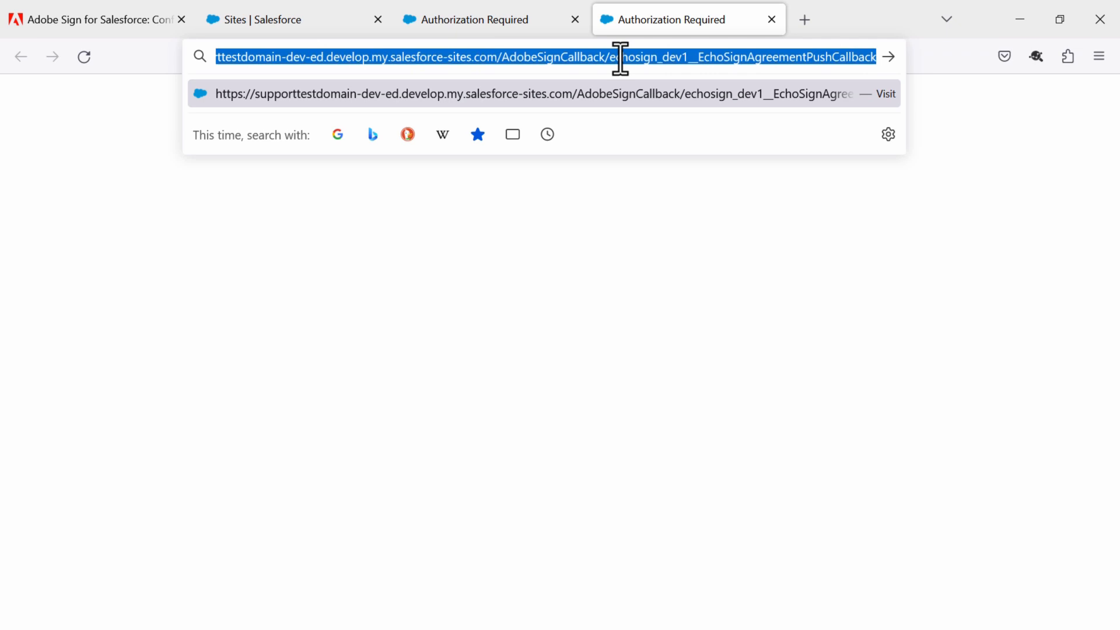